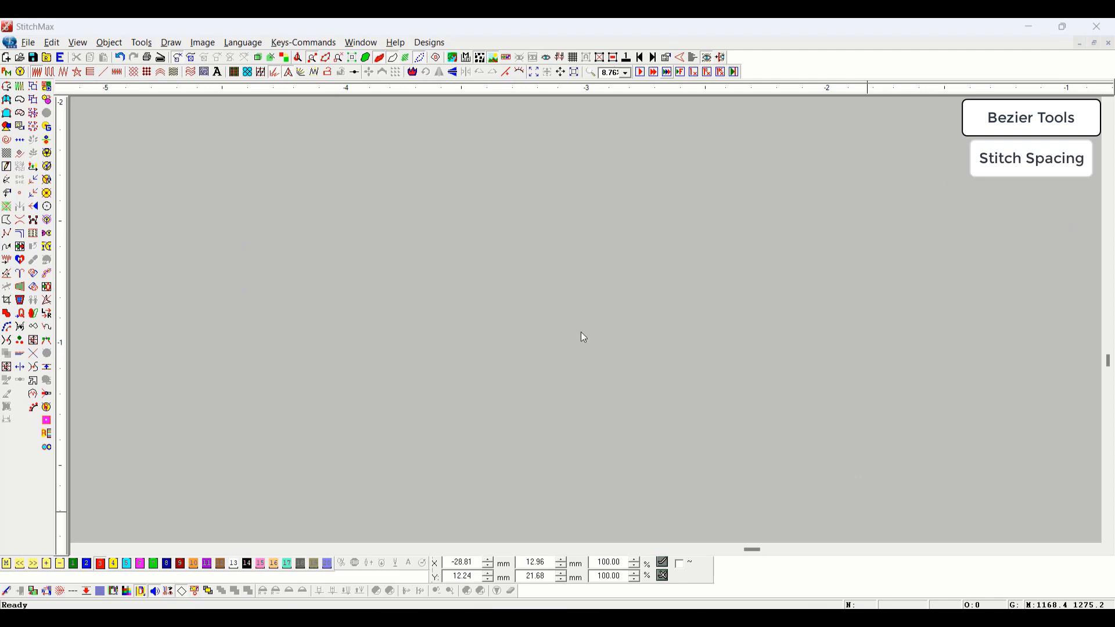
- Draw a teardrop-shaped Bezier satin fill about 4.3 mm wide and 6 mm high, using one curve for each side
click(12, 207)
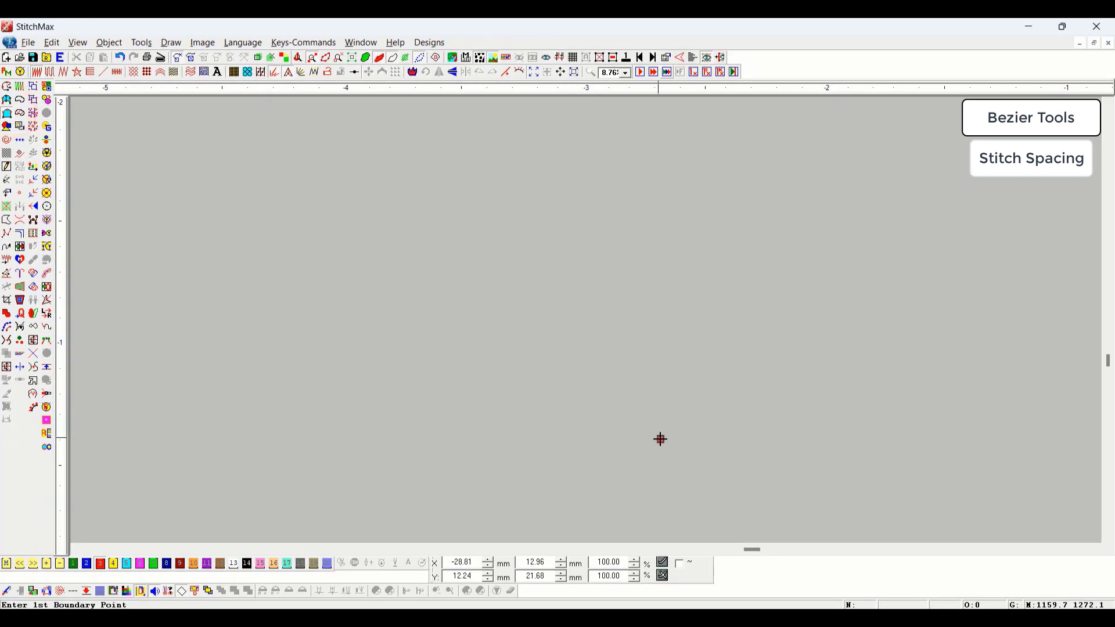
click(661, 439)
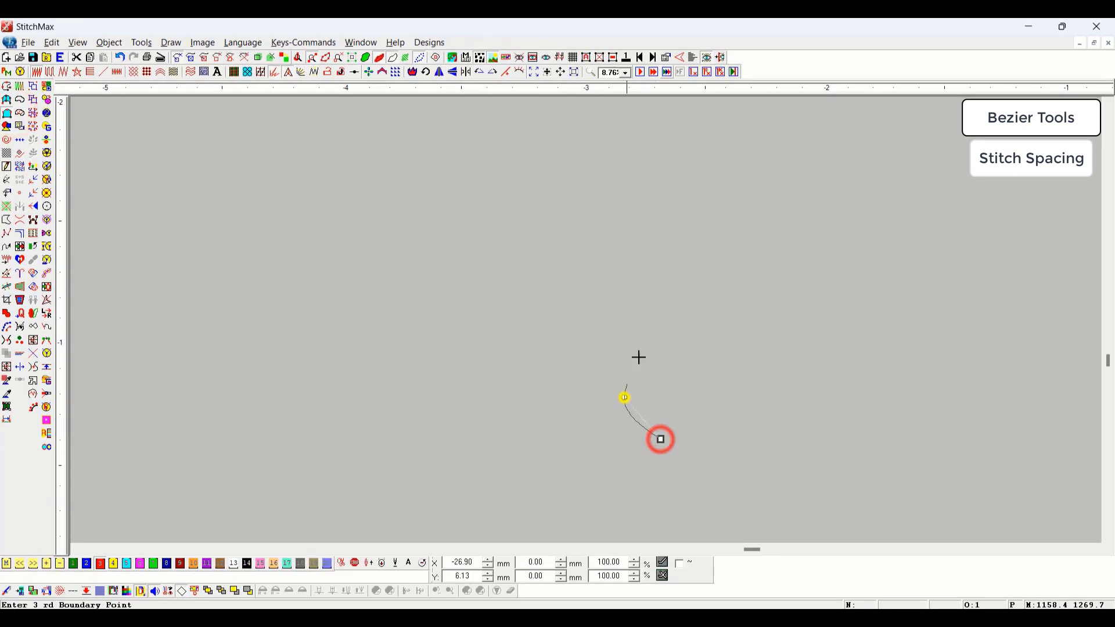
right_click(625, 398)
click(668, 304)
click(680, 441)
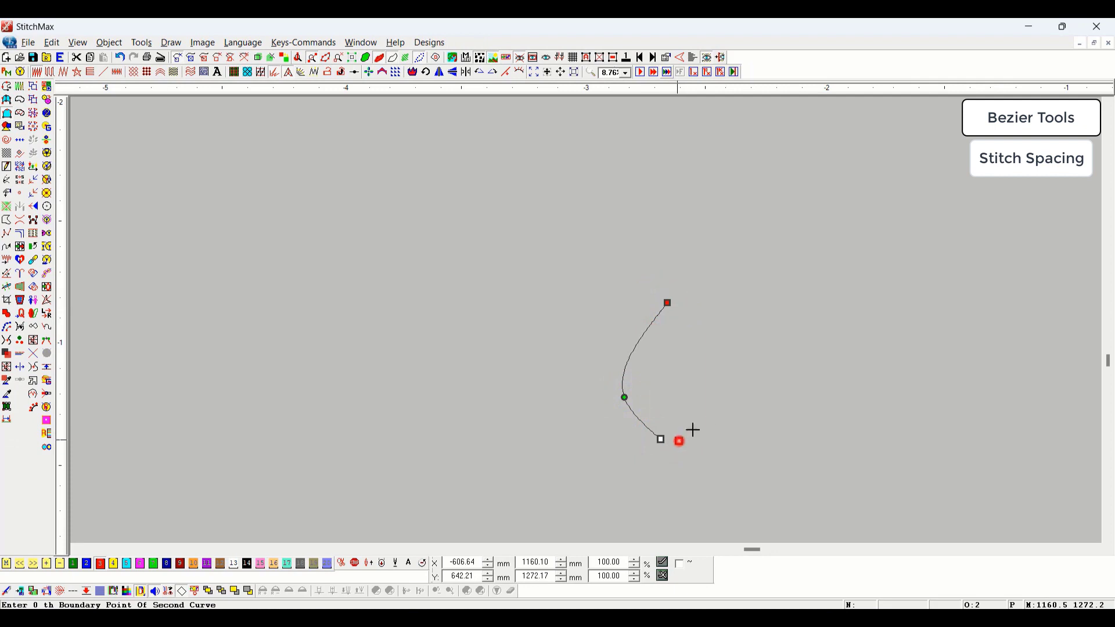
right_click(718, 417)
click(693, 300)
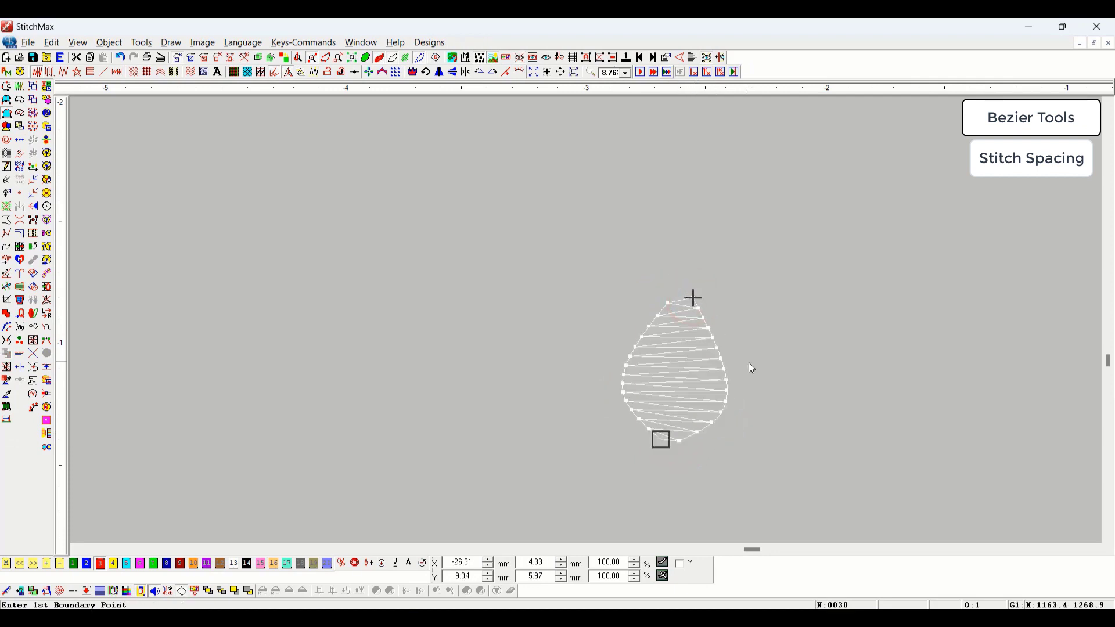
key(Escape)
- Reposition the bottom boundary points to widen the teardrop's base, and lower its upper-right boundary point slightly
key(z)
drag(606, 350, 773, 495)
key(Tab)
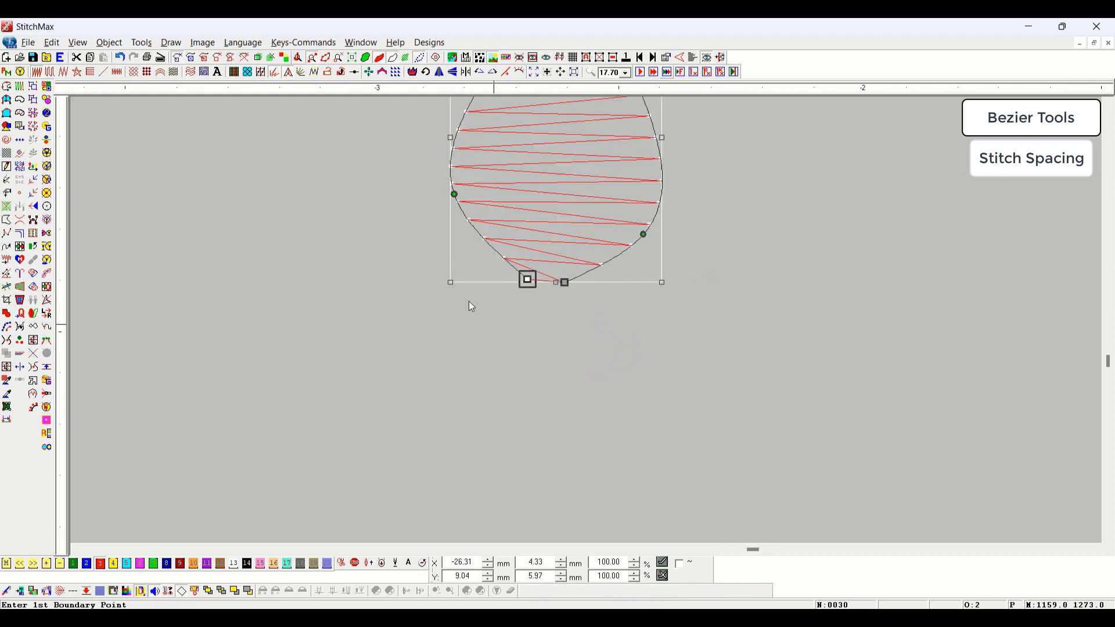
drag(528, 280, 587, 283)
scroll(615, 307, up, 1)
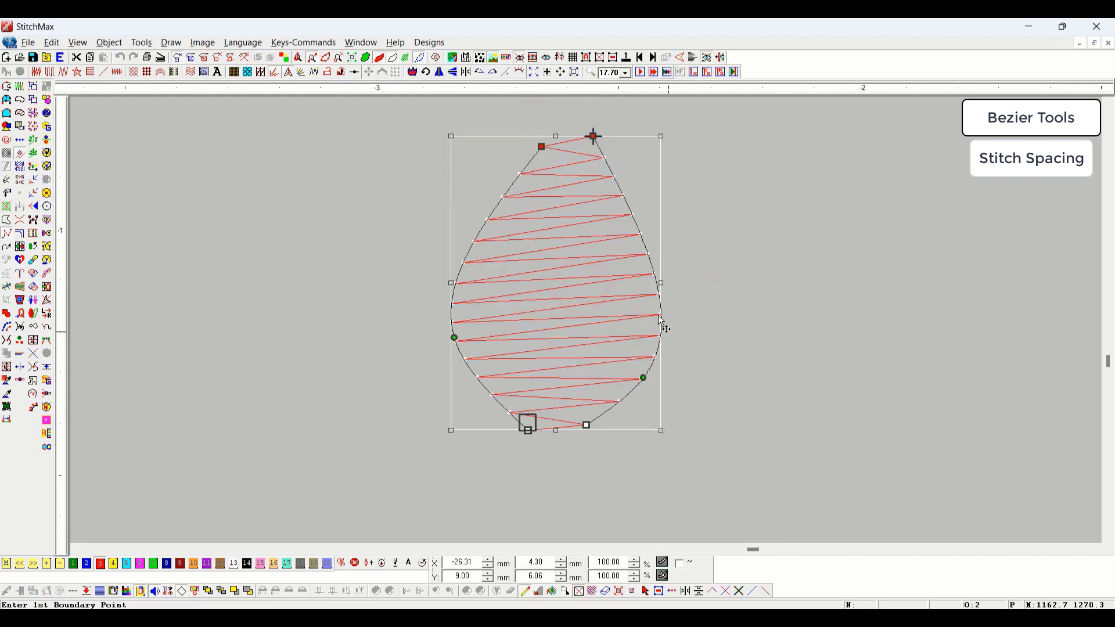
drag(593, 137, 596, 143)
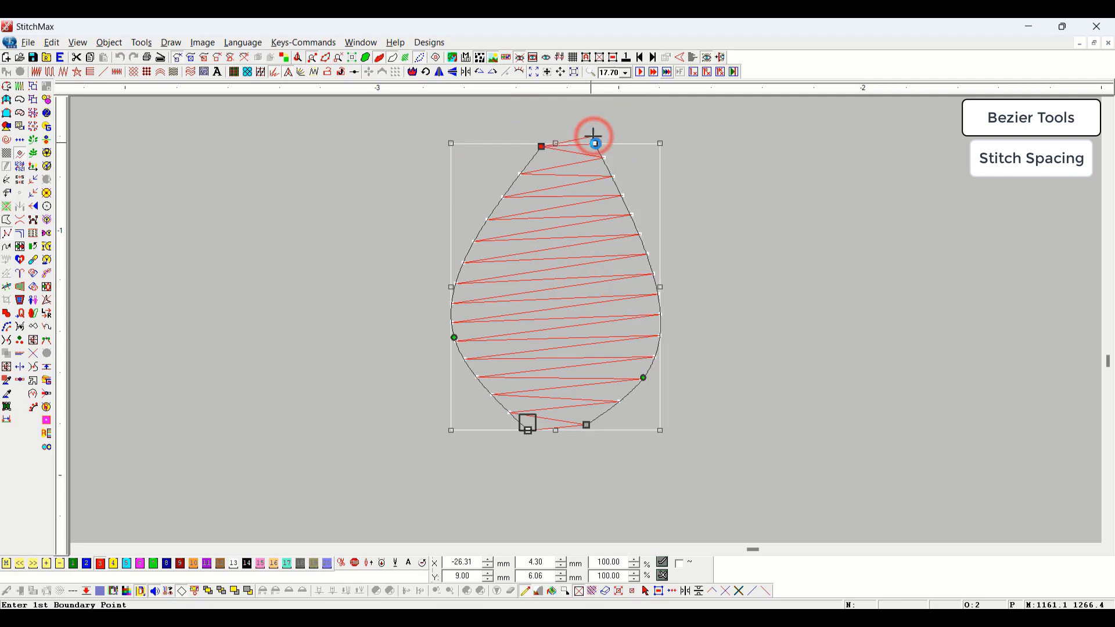
click(751, 221)
click(725, 361)
- Set the teardrop's satin fill stitch spacing to 0.6 mm
drag(715, 205, 499, 382)
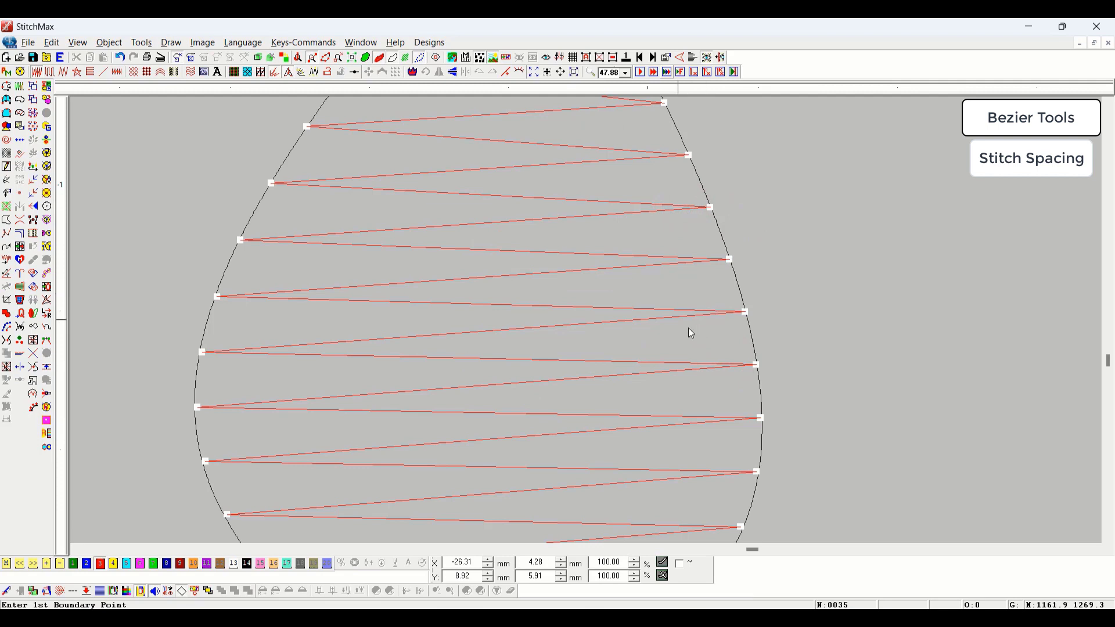
click(655, 325)
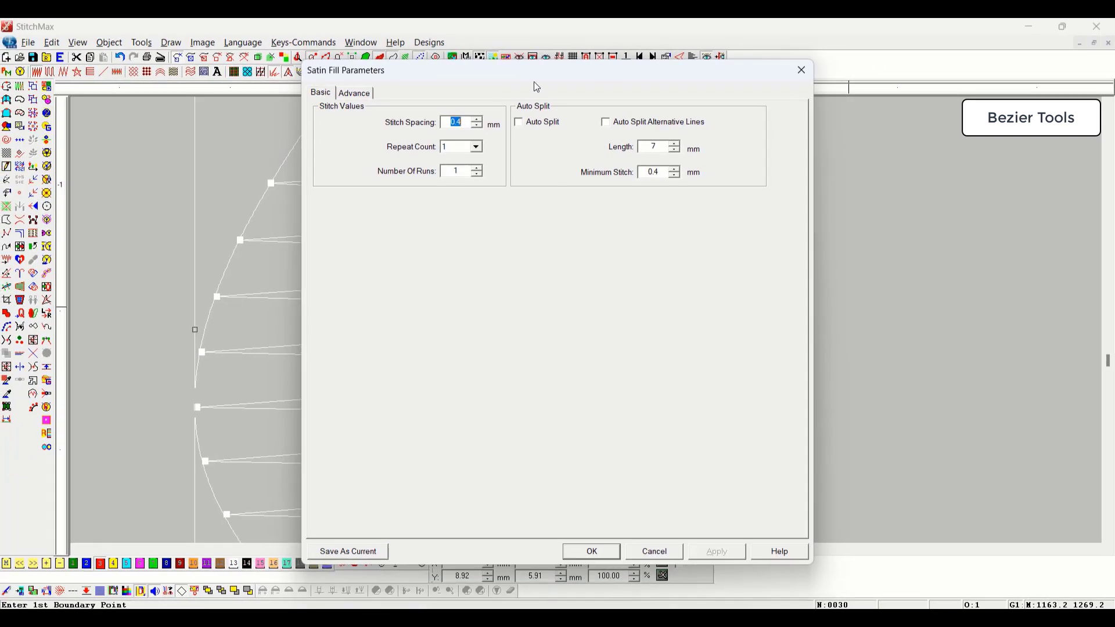
drag(534, 83, 915, 95)
text(0.6)
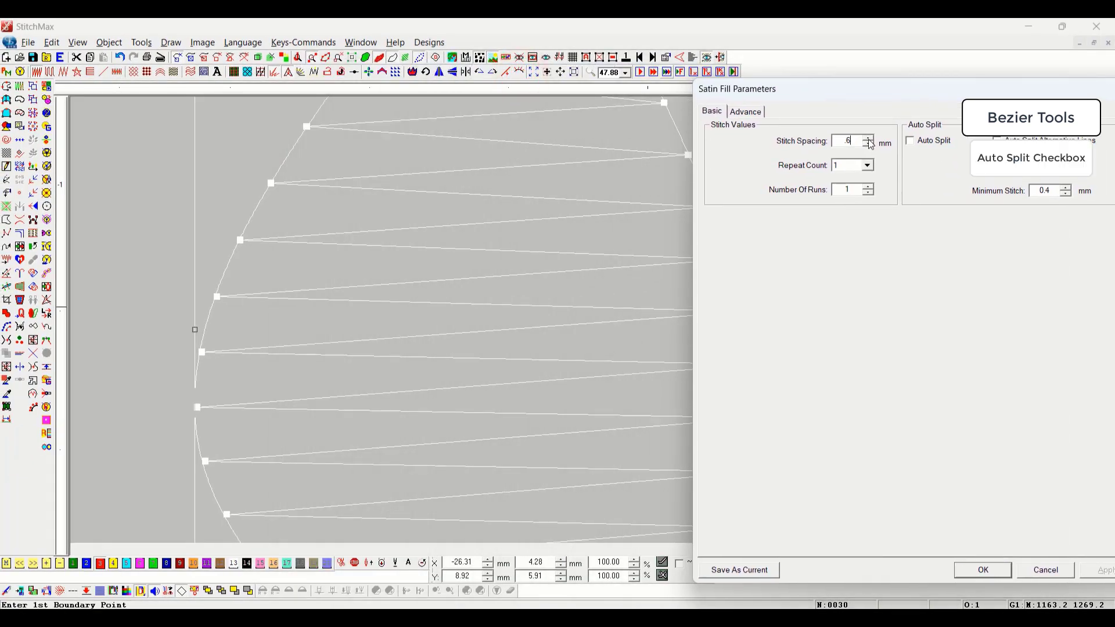
key(Return)
- Enlarge the teardrop from its upper-right corner to about 7.35 mm wide and 10.08 mm high
scroll(840, 231, down, 3)
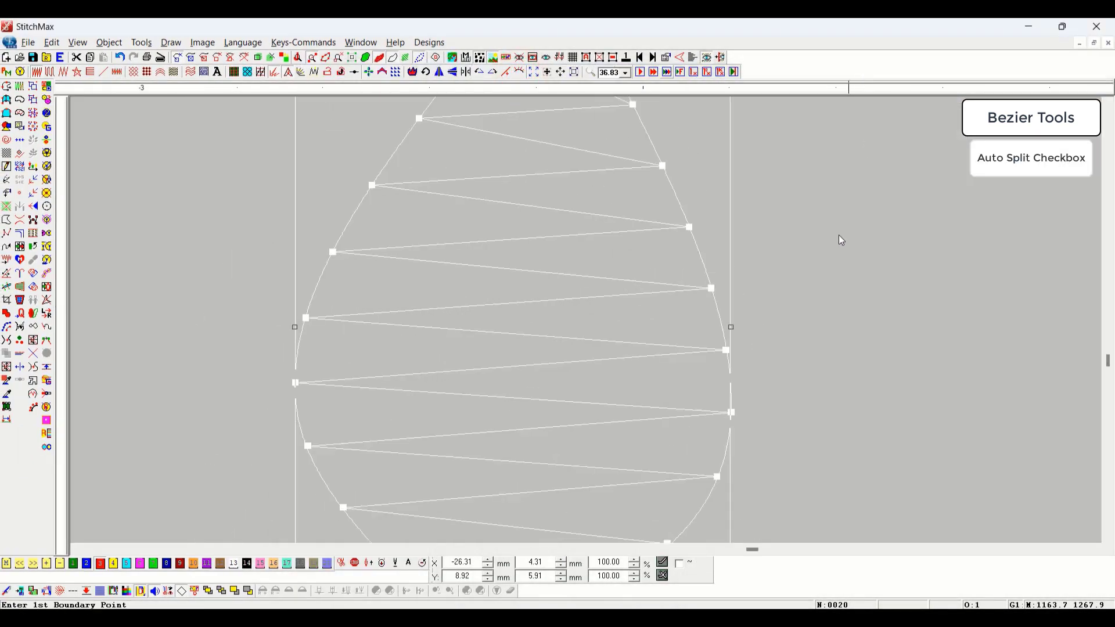
click(835, 311)
click(504, 295)
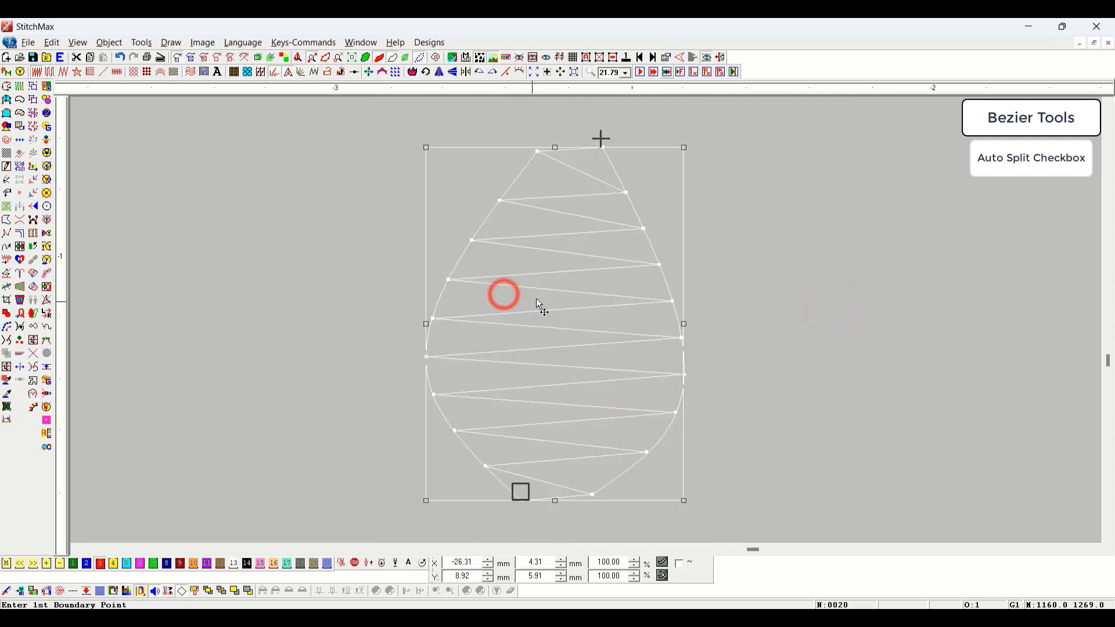
scroll(642, 206, down, 1)
scroll(642, 207, down, 2)
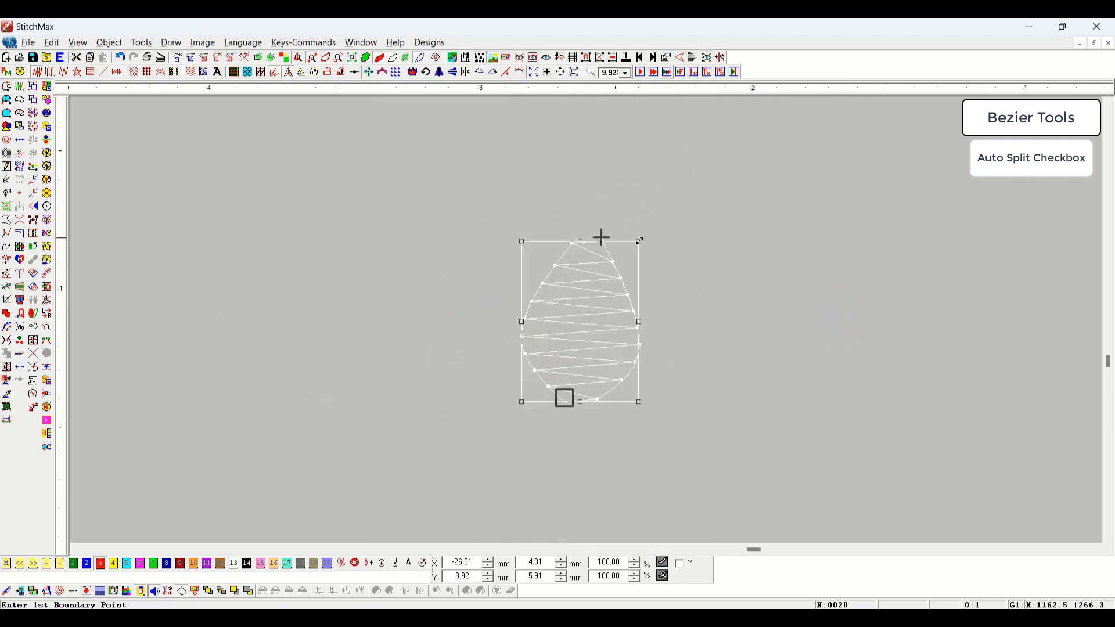
drag(640, 240, 769, 129)
- Set the teardrop's width to 13 mm, leaving its height value as it is
scroll(709, 291, down, 2)
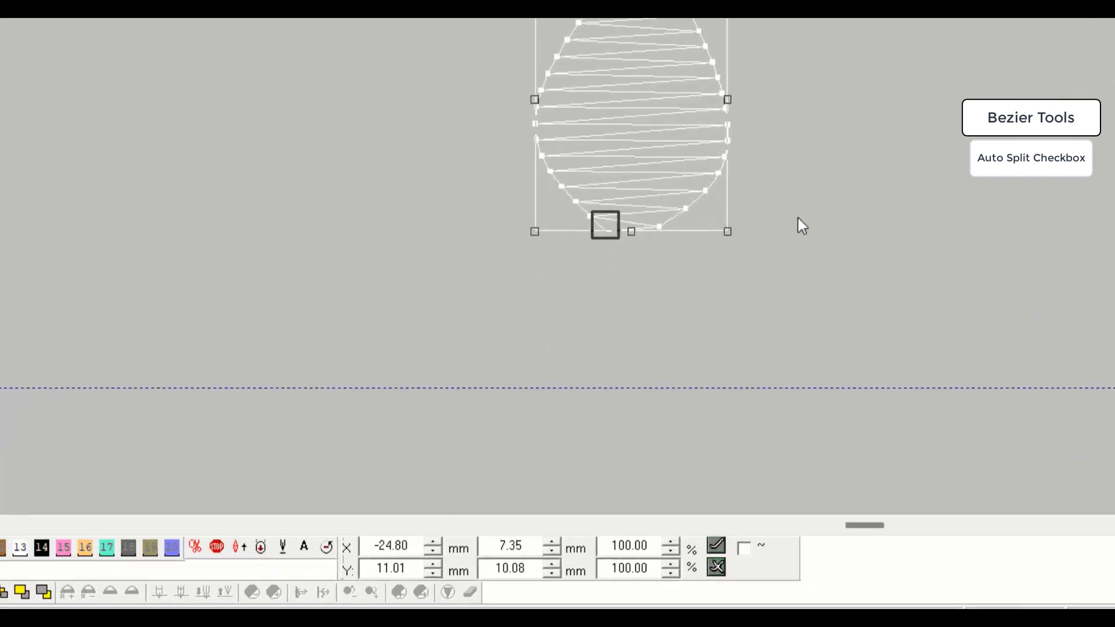
double_click(549, 564)
text(130)
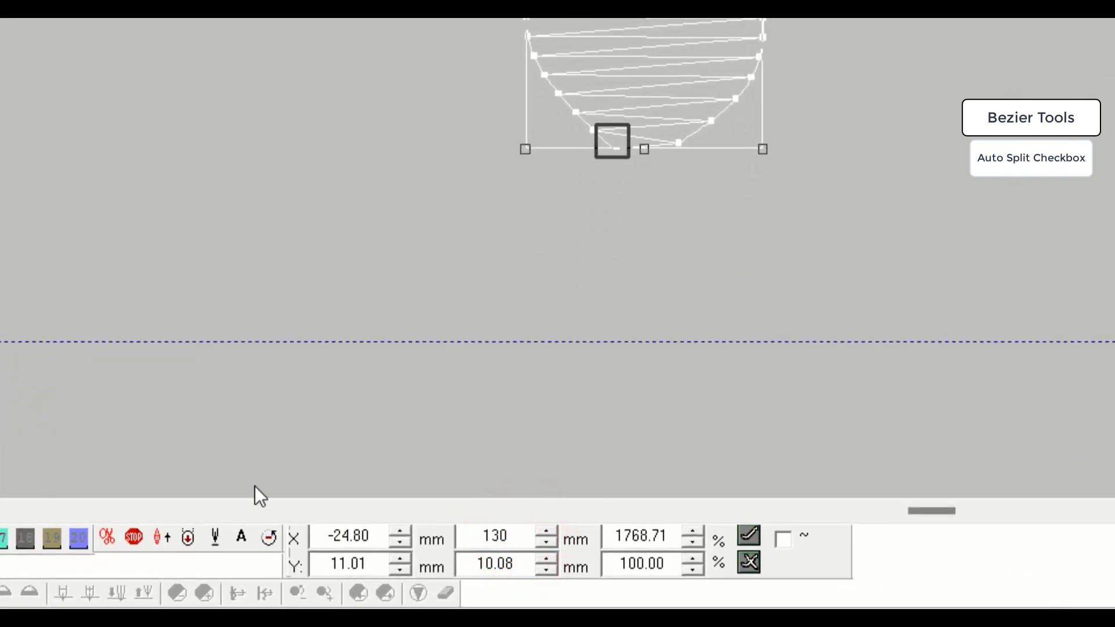
key(BackSpace)
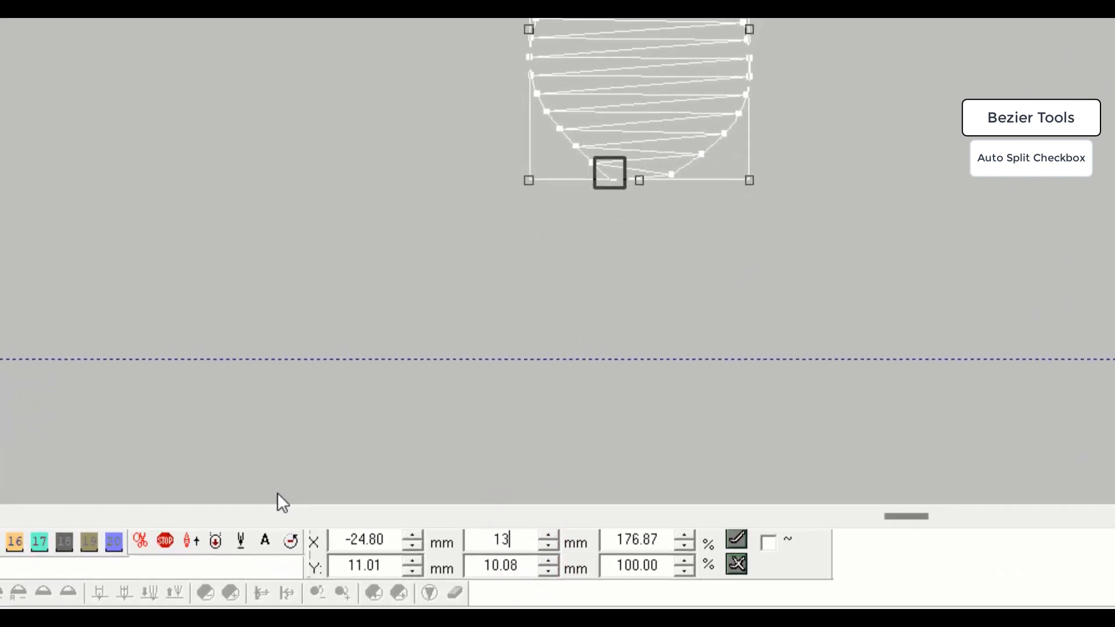
key(Return)
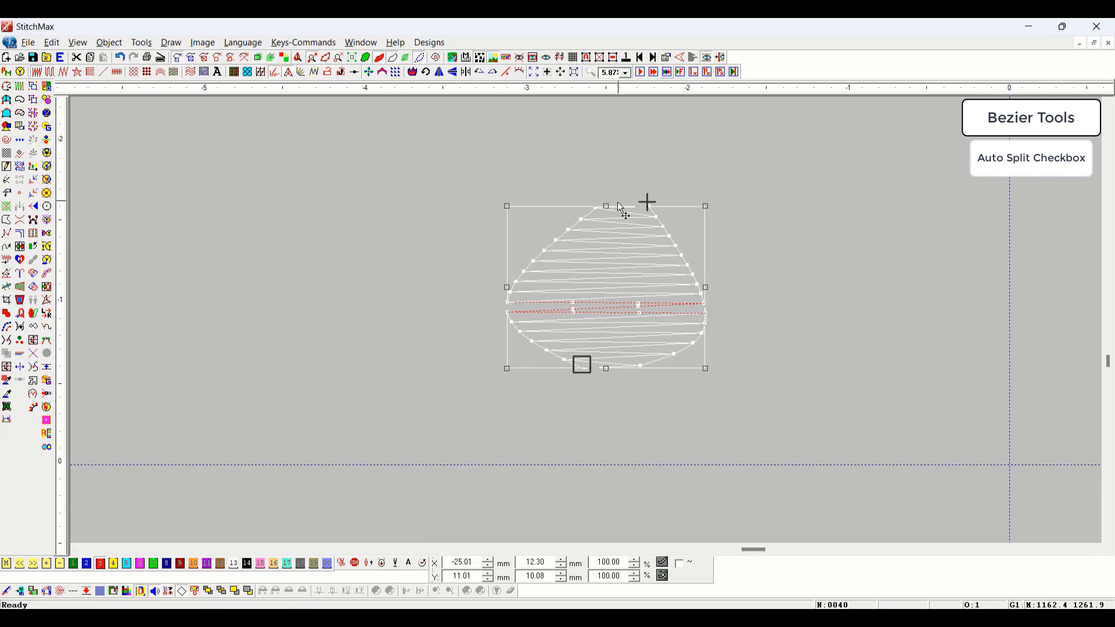
- Stretch the teardrop upward to a height of about 16.2 mm and deselect it
drag(606, 206, 606, 107)
scroll(672, 241, down, 1)
key(z)
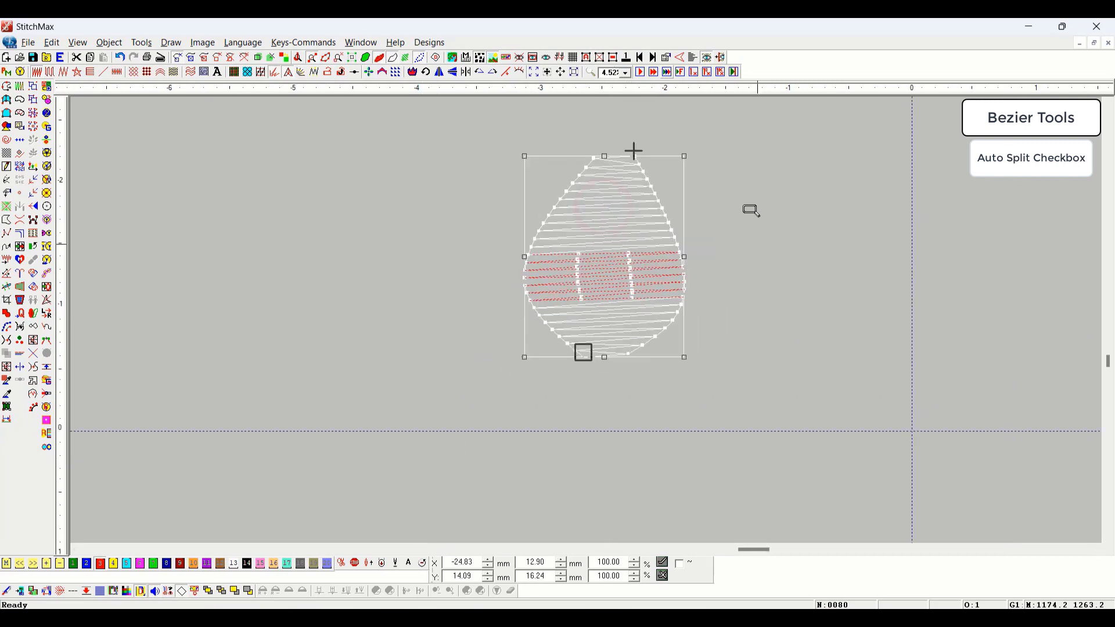
drag(726, 149, 484, 382)
scroll(611, 386, down, 2)
click(786, 359)
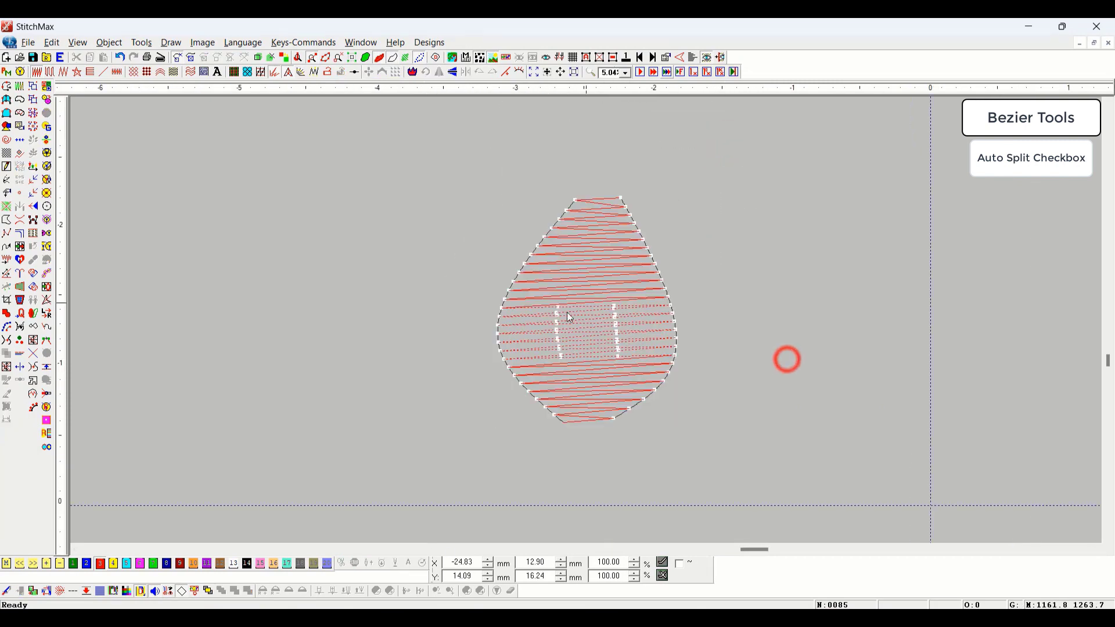
- Enable Auto Split in the teardrop's satin fill parameters
click(605, 329)
double_click(587, 348)
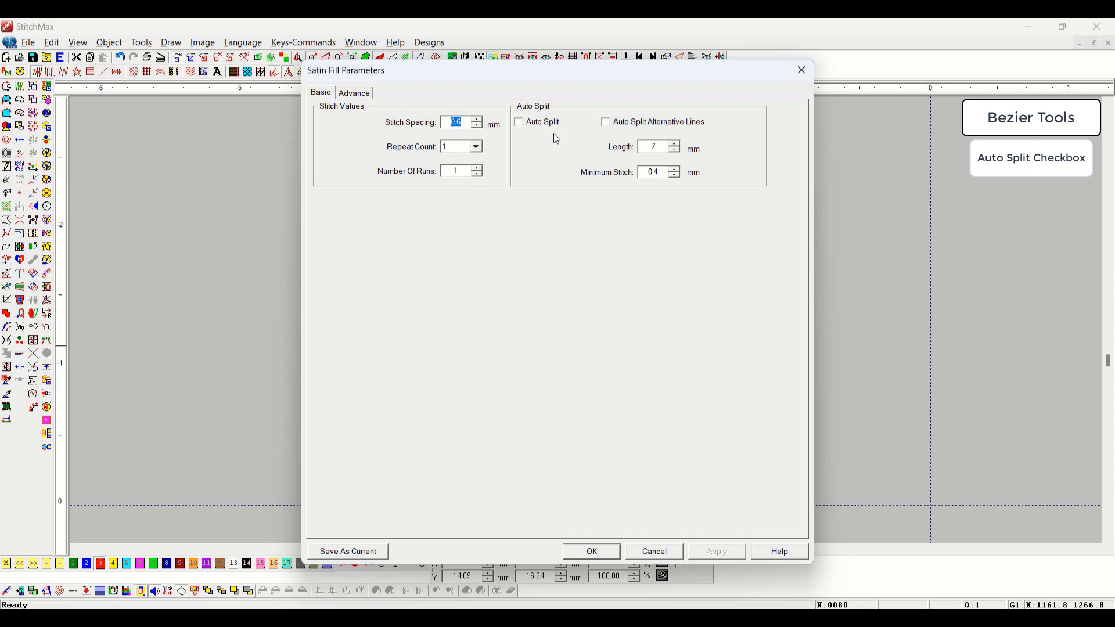
drag(582, 80, 316, 65)
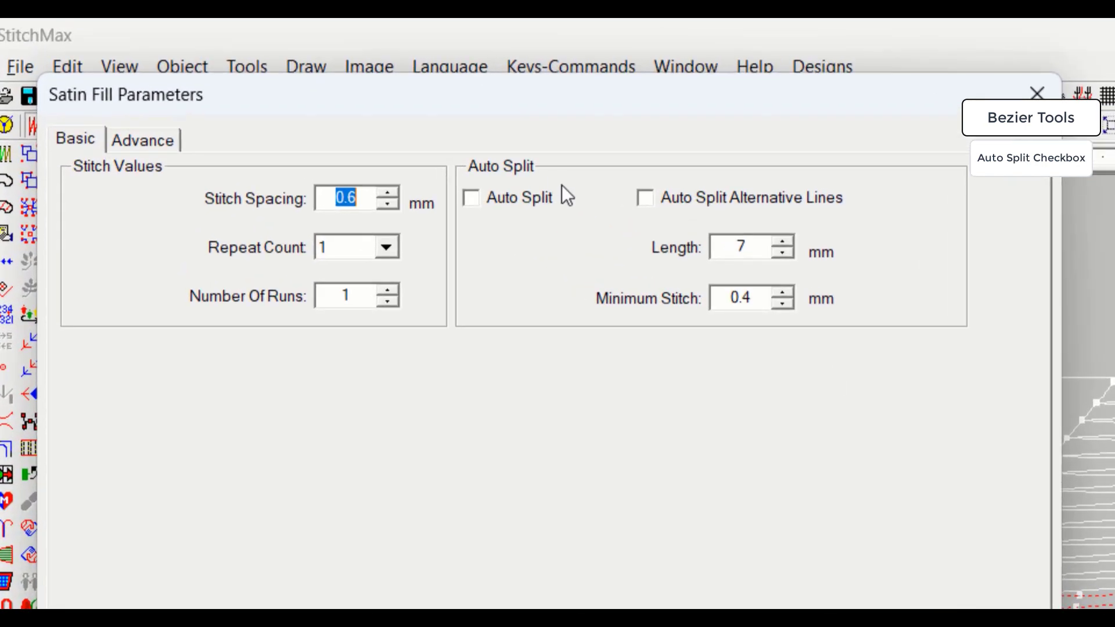
click(511, 198)
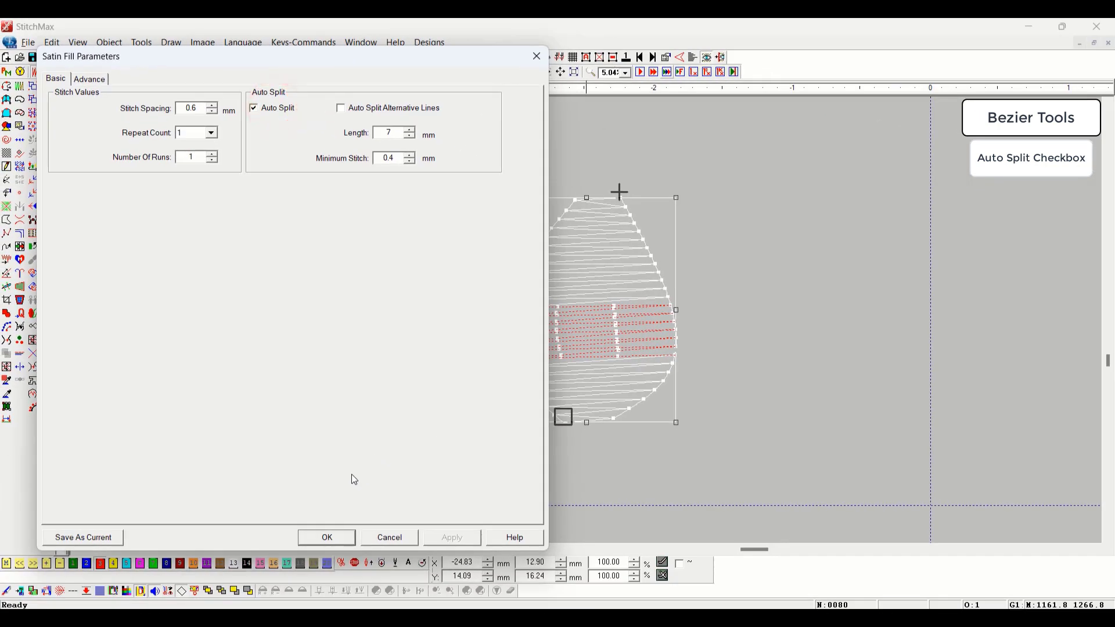
click(325, 539)
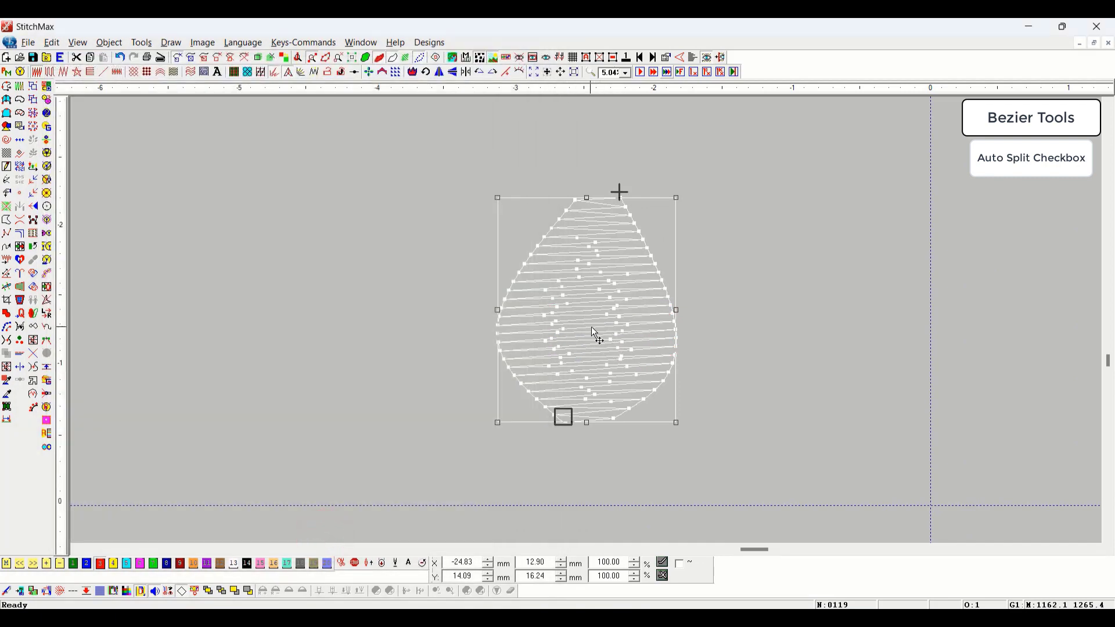
- Set the teardrop's Auto Split length to 9 mm in its satin fill parameters
double_click(576, 326)
drag(576, 87, 300, 82)
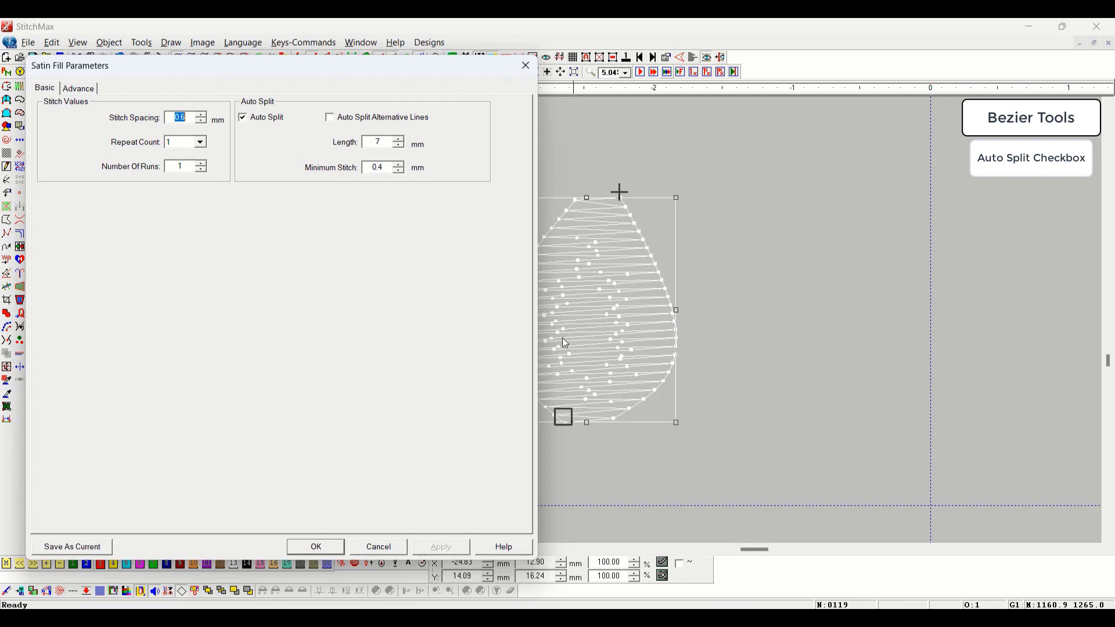
double_click(384, 142)
key(Return)
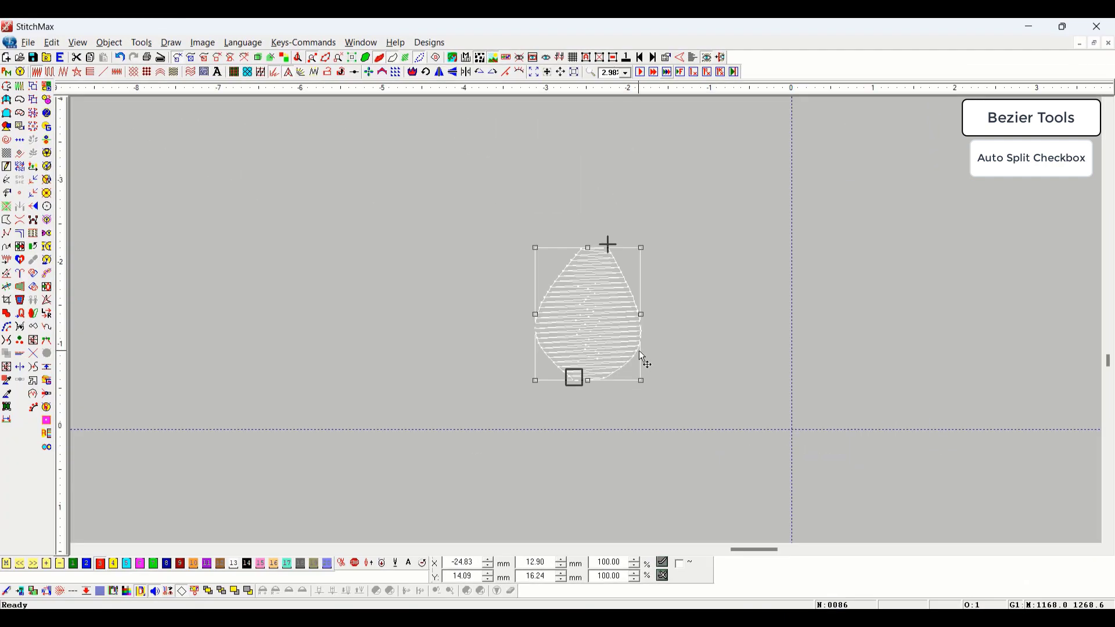
- Turn off Auto Split for the teardrop in the auto jump settings of General Parameters
key(p)
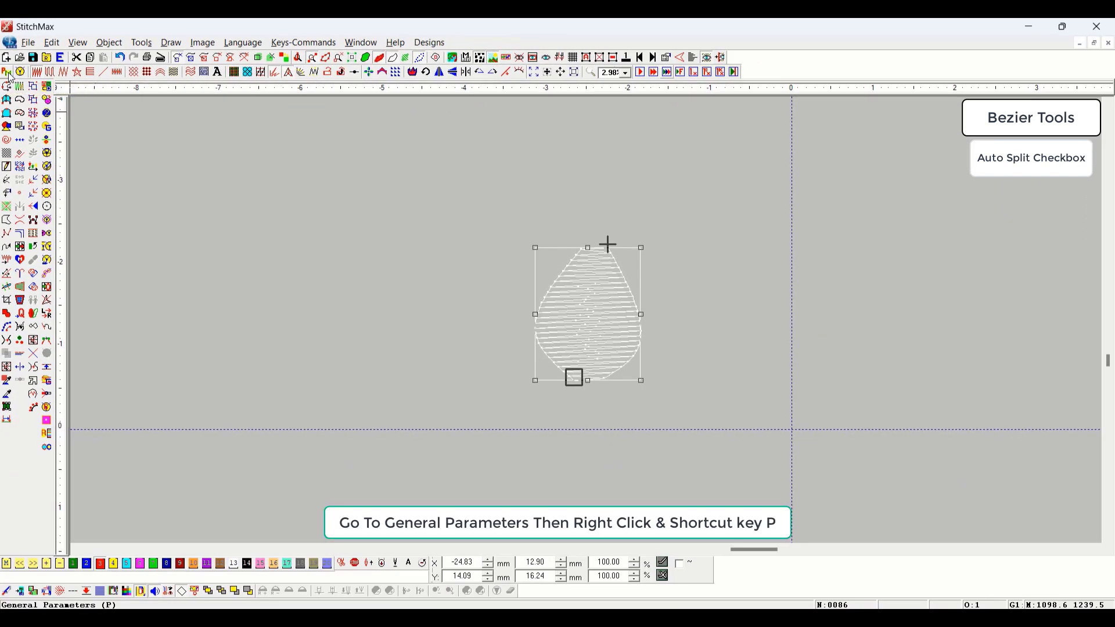
click(7, 73)
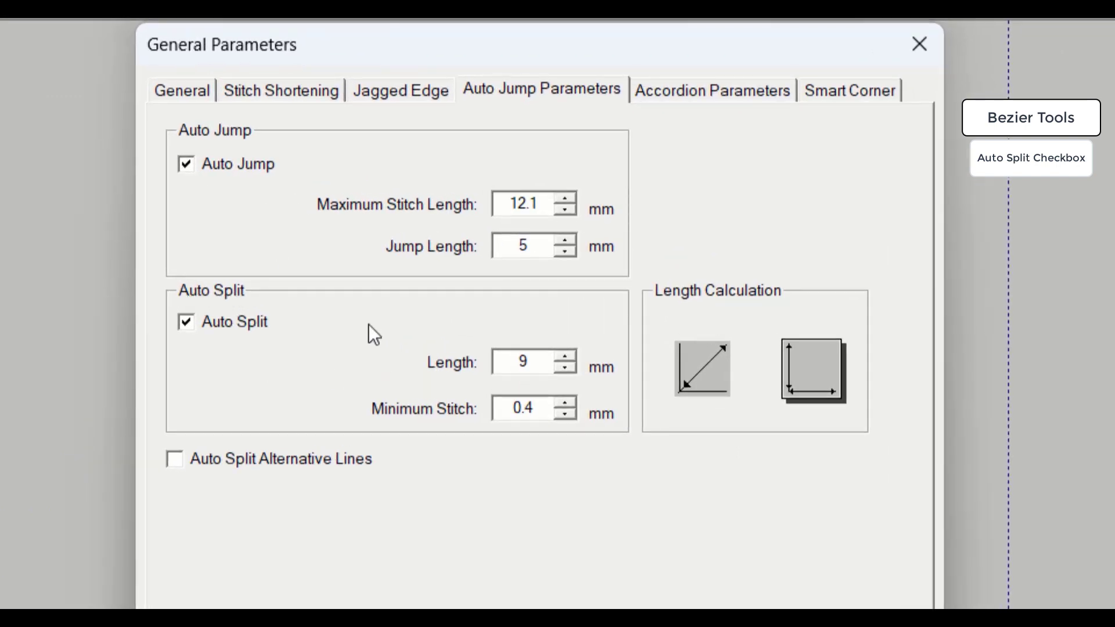
key(Escape)
click(214, 322)
click(549, 511)
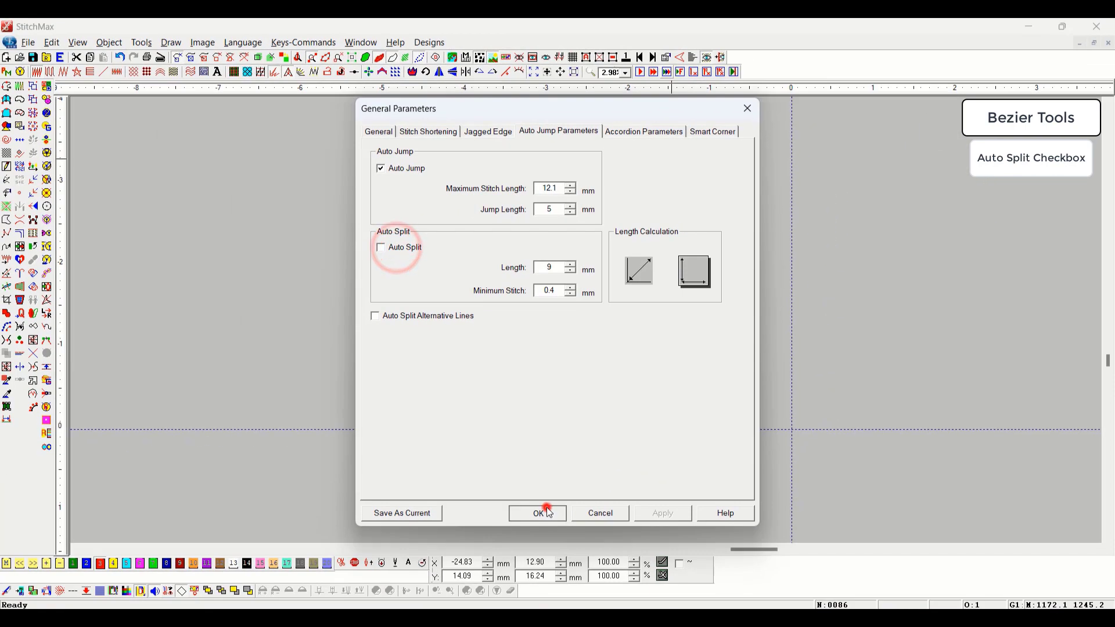
- Set the teardrop's Auto Jump length to 7 mm in General Parameters
click(767, 381)
key(z)
drag(465, 226, 725, 429)
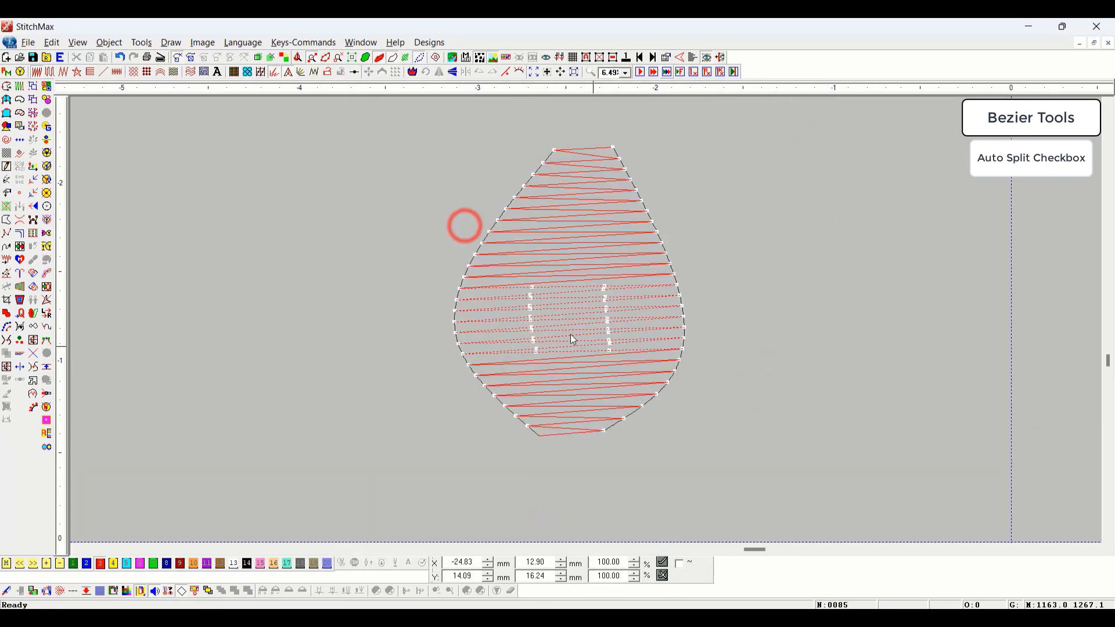
click(570, 305)
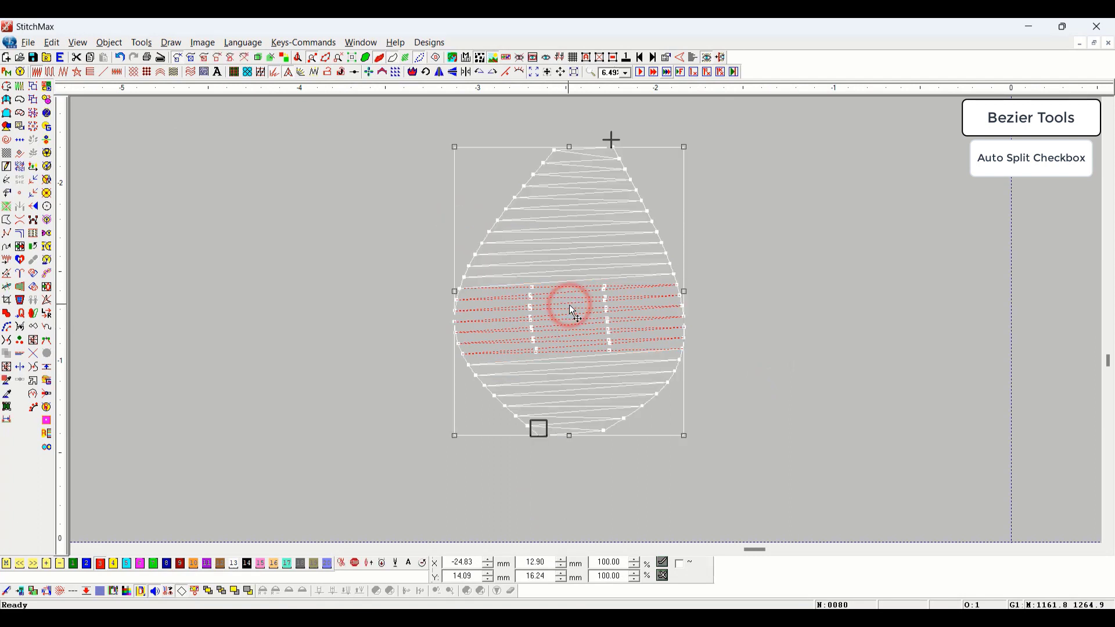
double_click(569, 304)
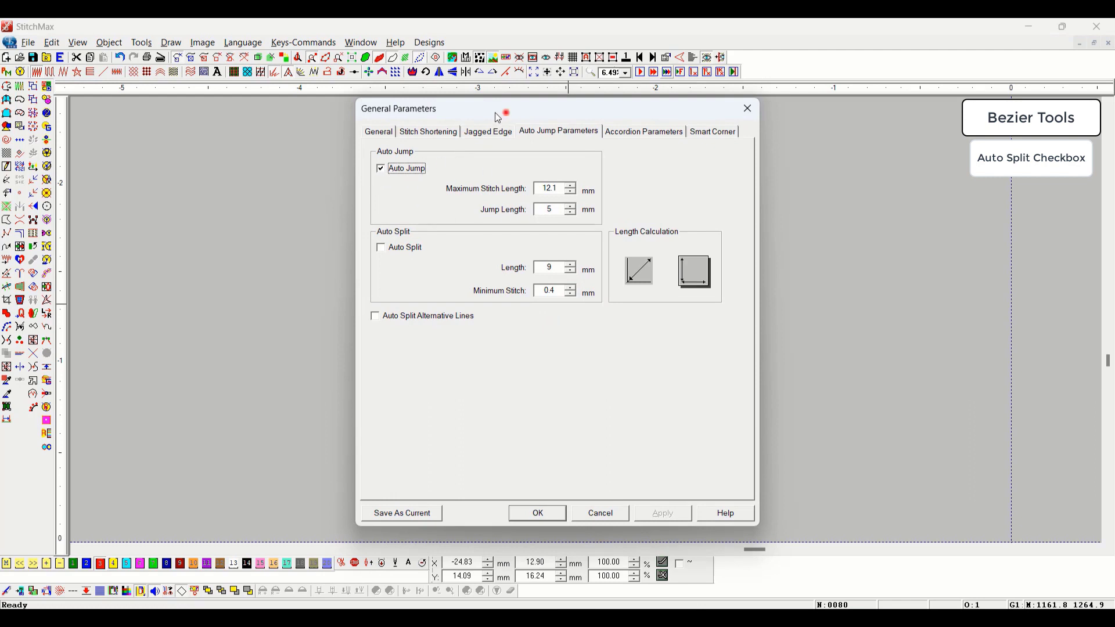
drag(498, 117, 199, 87)
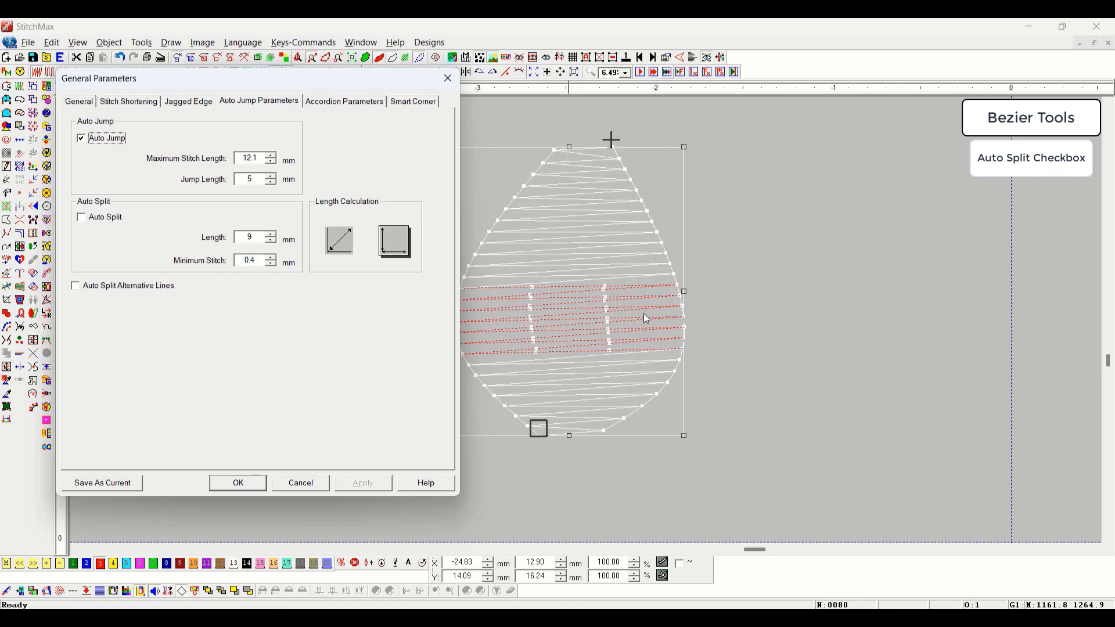
double_click(261, 180)
key(Return)
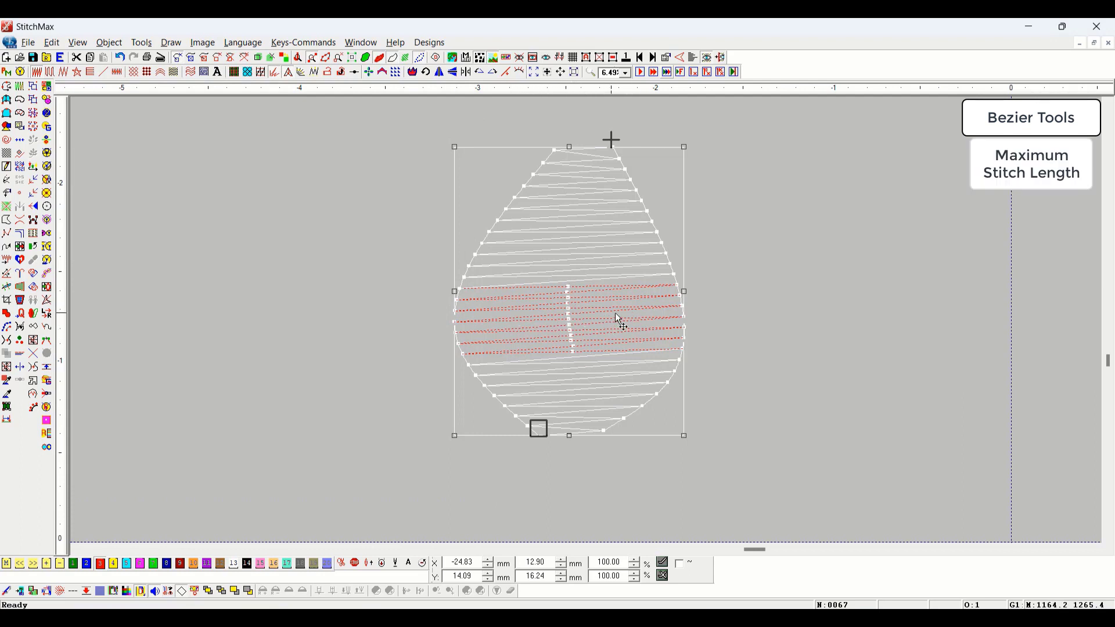
- Turn off Auto Jump for the teardrop in the auto jump settings of General Parameters
double_click(587, 290)
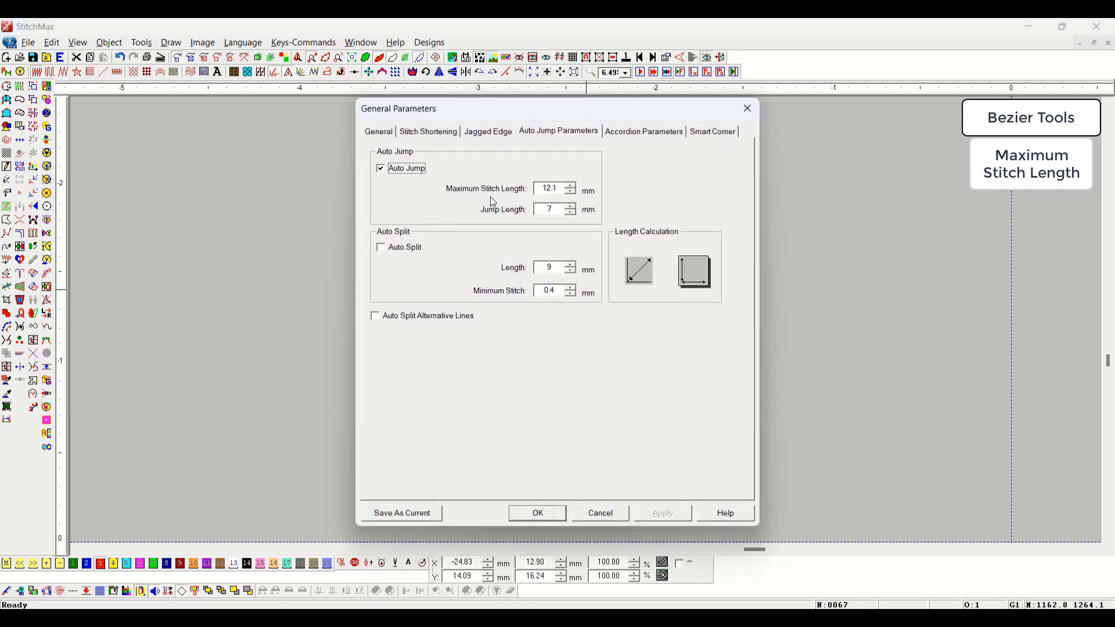
drag(611, 111, 255, 70)
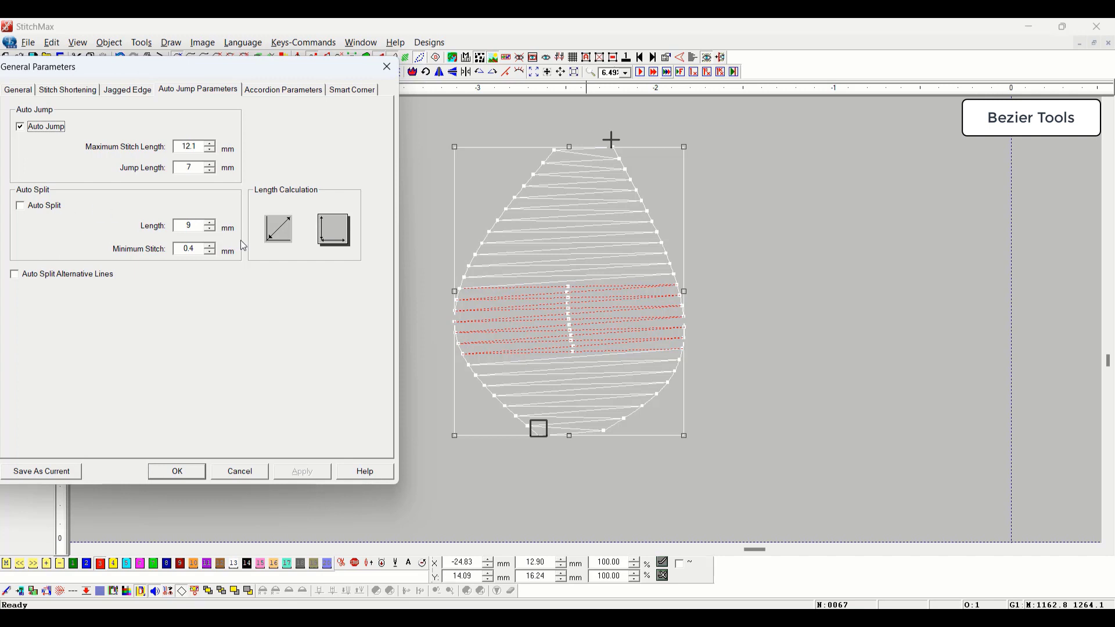
click(49, 131)
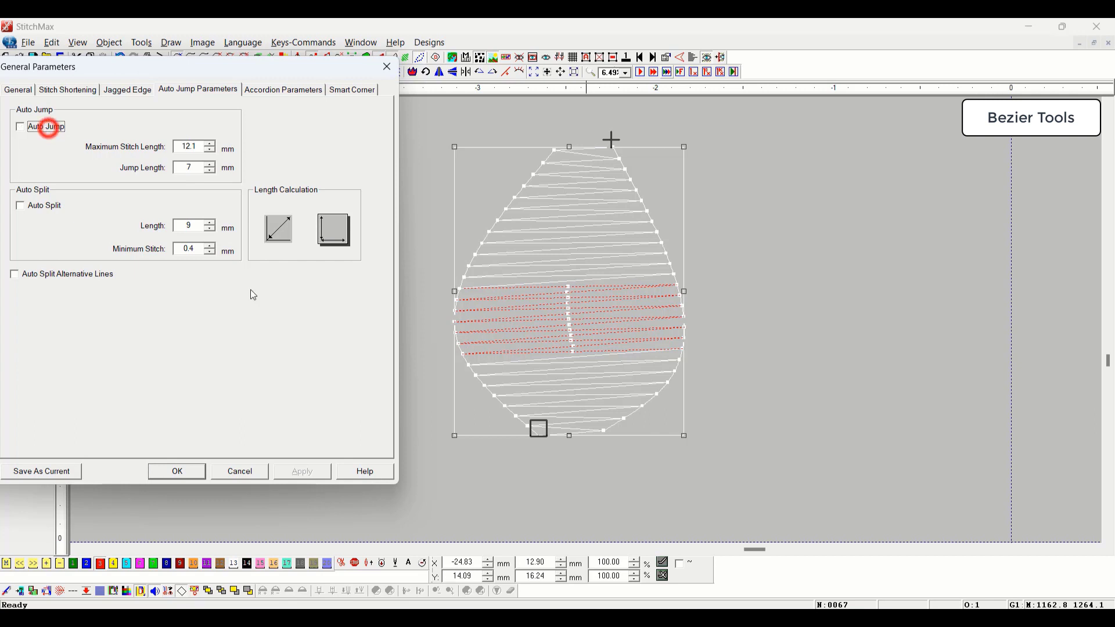
click(182, 474)
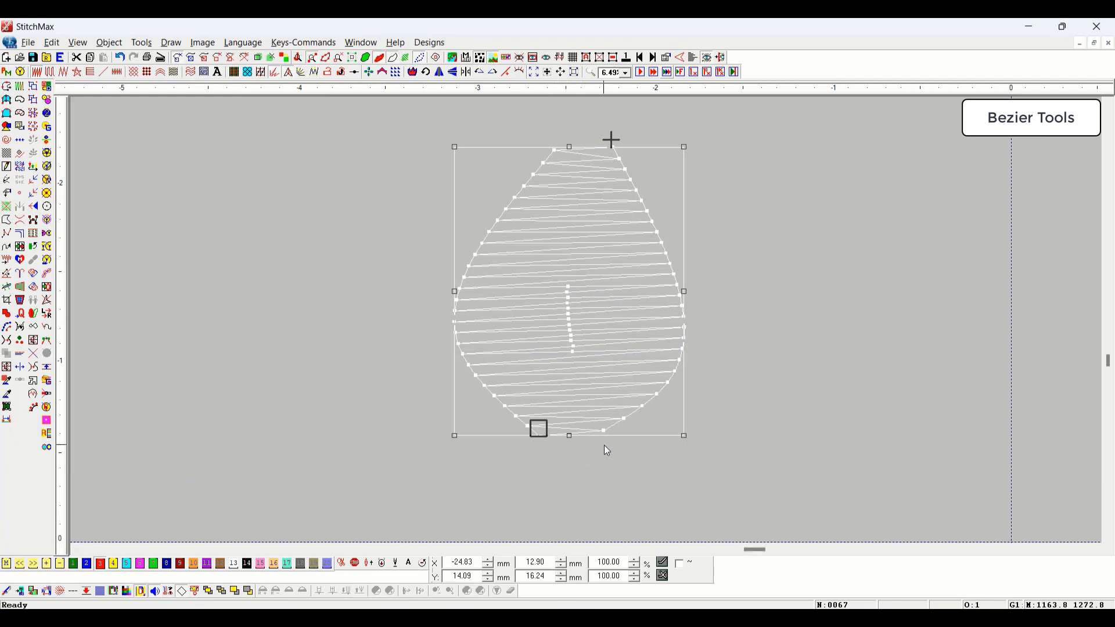
- Set the teardrop's Jump Length to 12.1 mm in the auto jump settings of General Parameters
key(p)
drag(558, 212, 406, 205)
text(12.1)
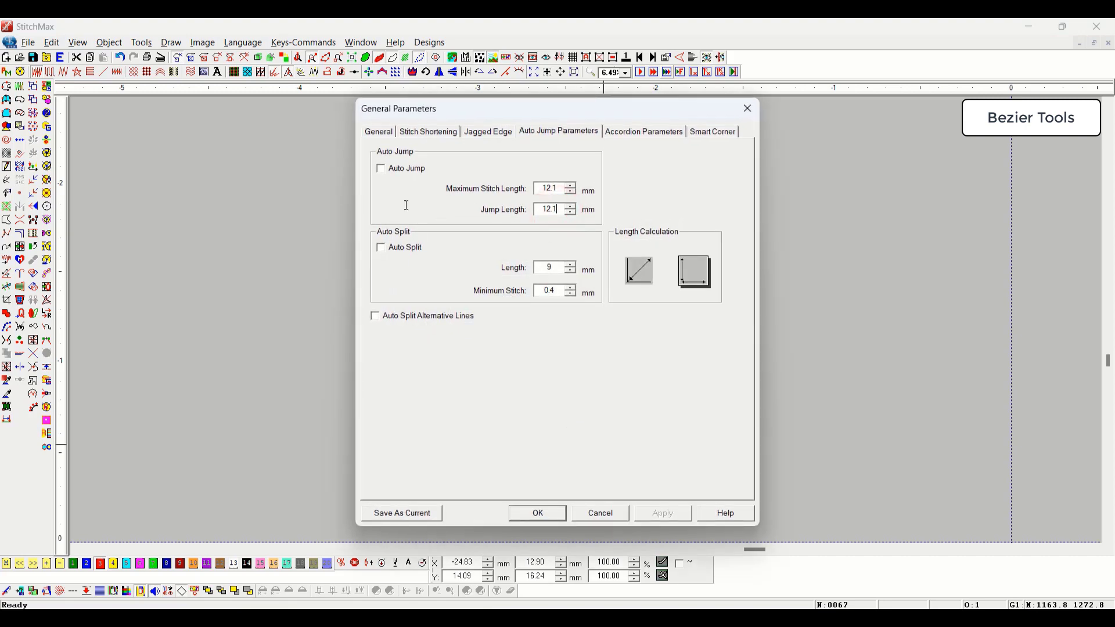
key(Return)
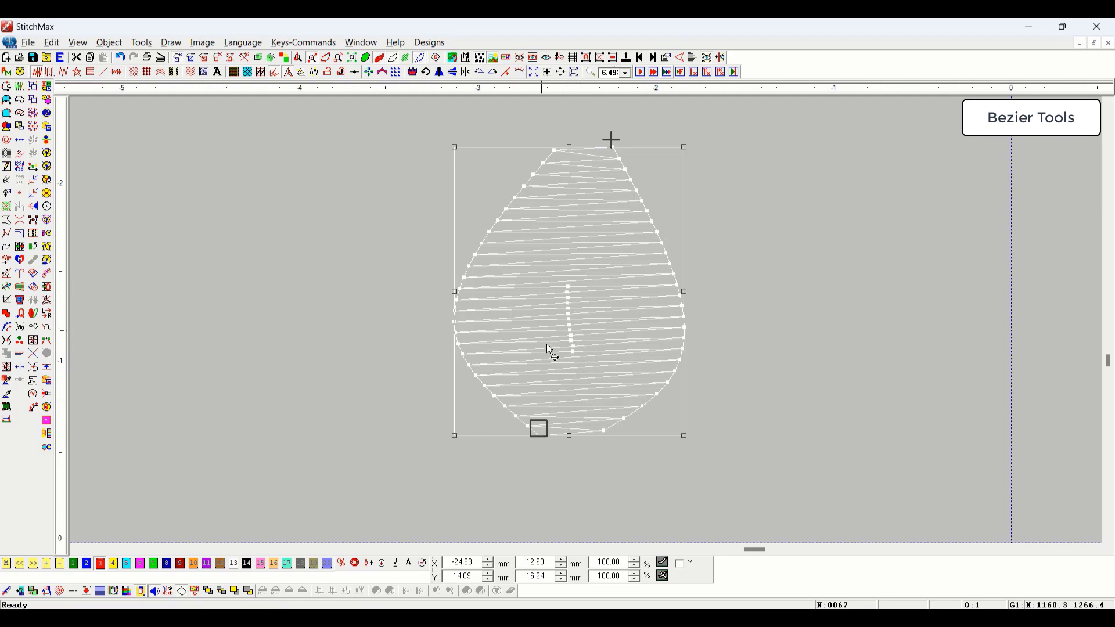
- Set the teardrop's width to 12.08 mm, check its stitching in the realistic thread preview, and return to the stitch-line view
key(t)
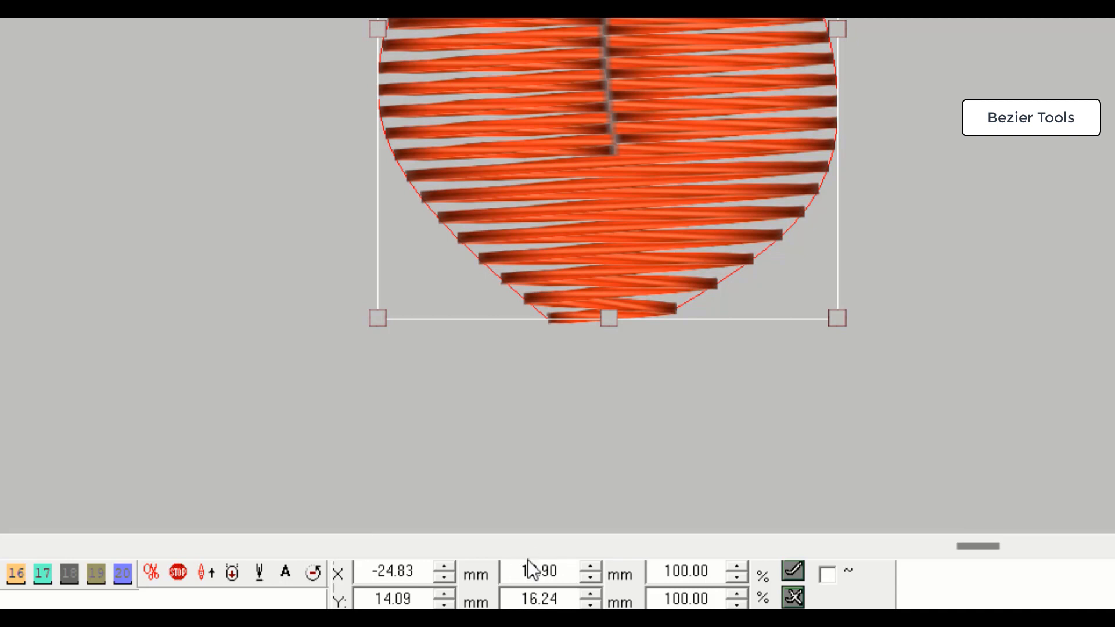
double_click(558, 569)
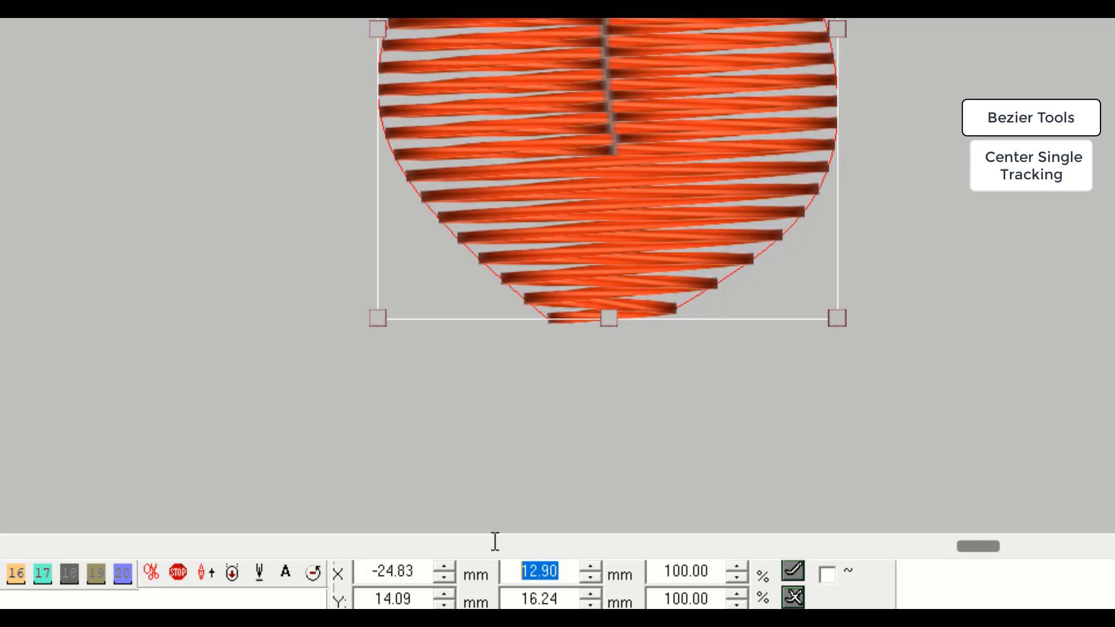
text(12.08)
key(Return)
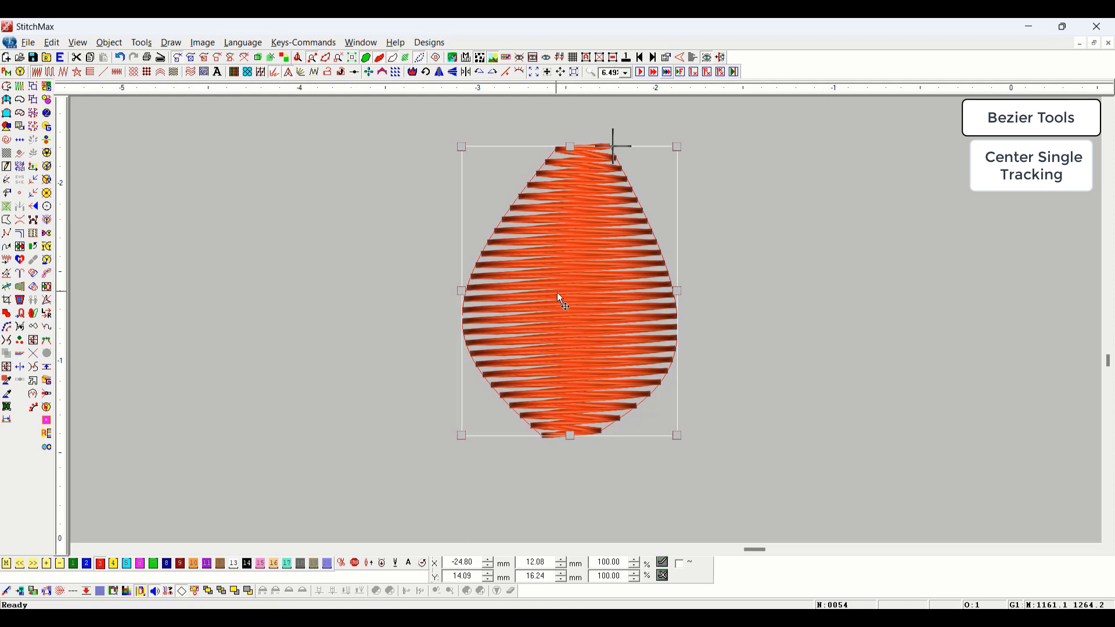
key(t)
scroll(663, 317, down, 1)
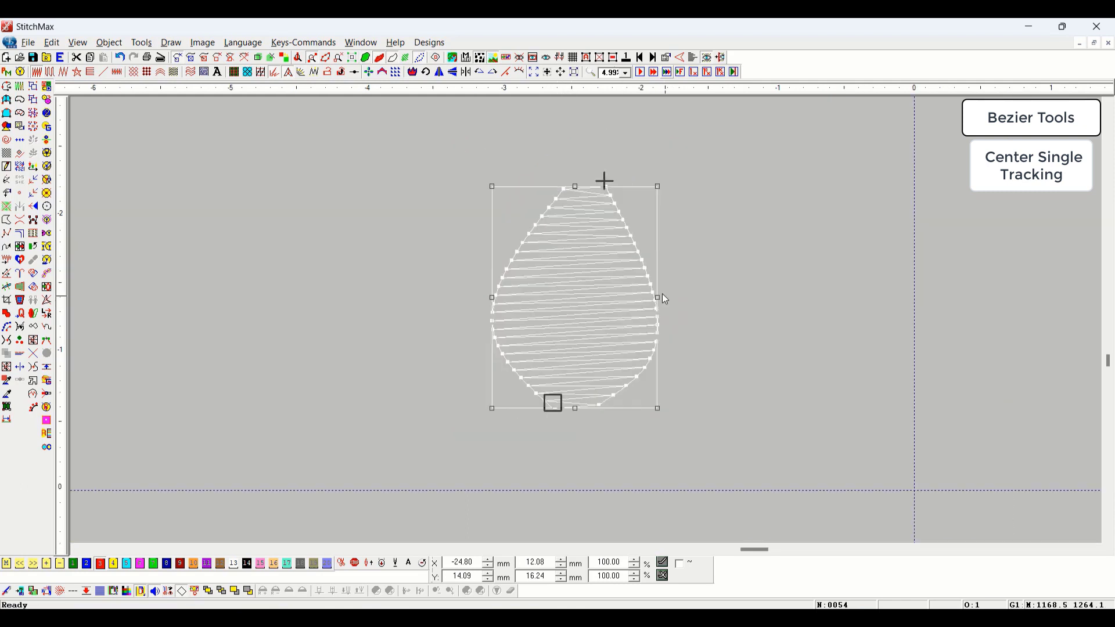
click(804, 359)
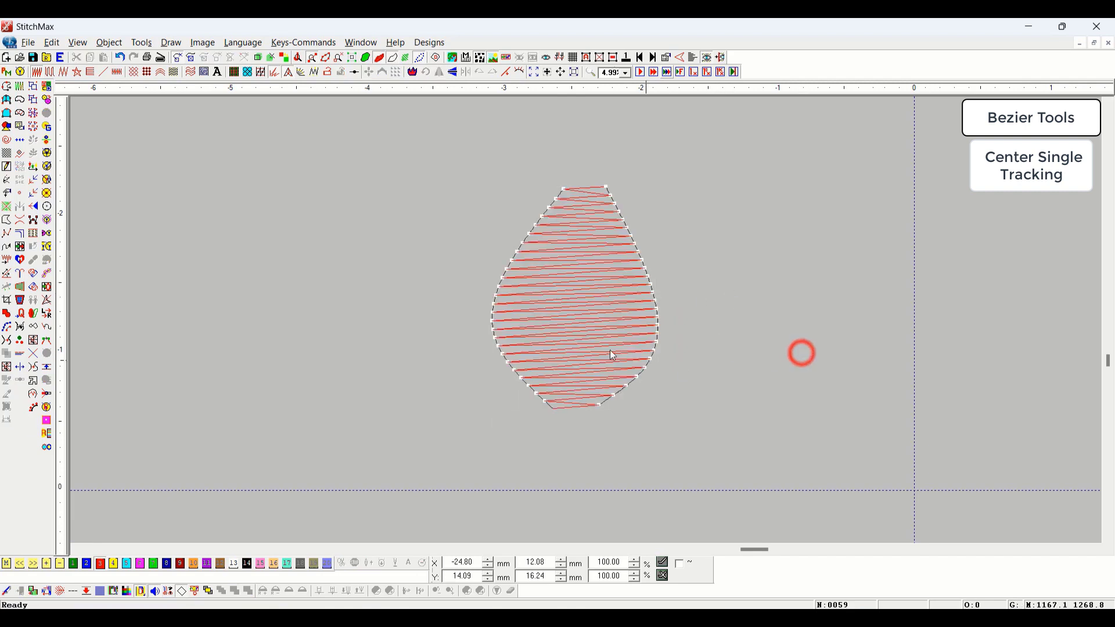
- Move the teardrop's start point down to its bottom tip, at the same spot as the end point
click(577, 405)
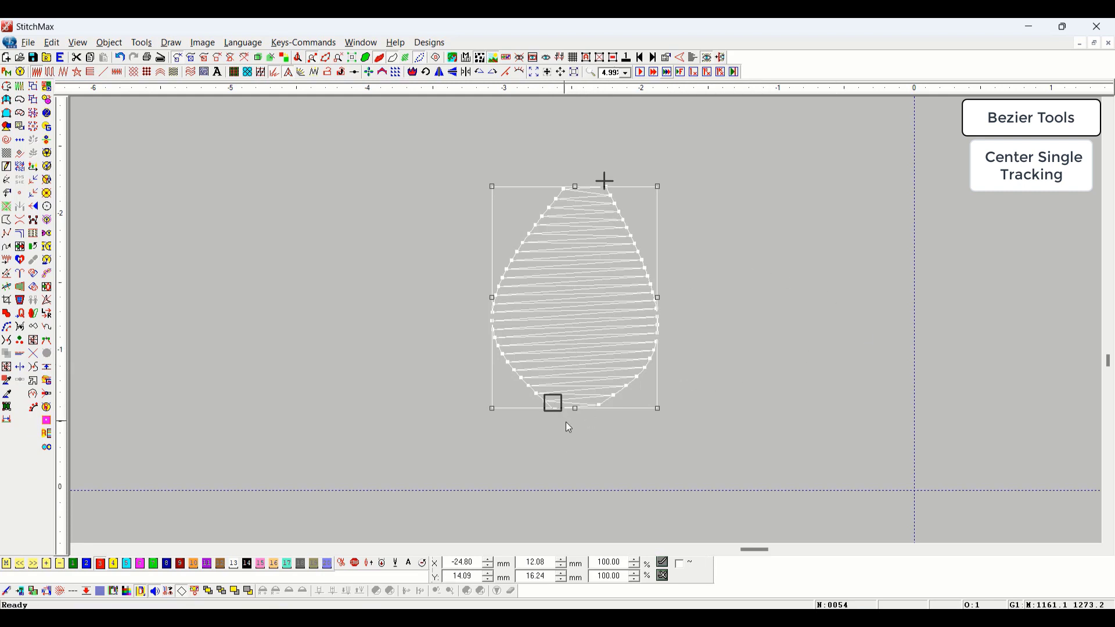
click(205, 57)
click(755, 441)
- Step forward through the teardrop's stitches to examine the sewing order from the tracking run into the satin fill
click(604, 359)
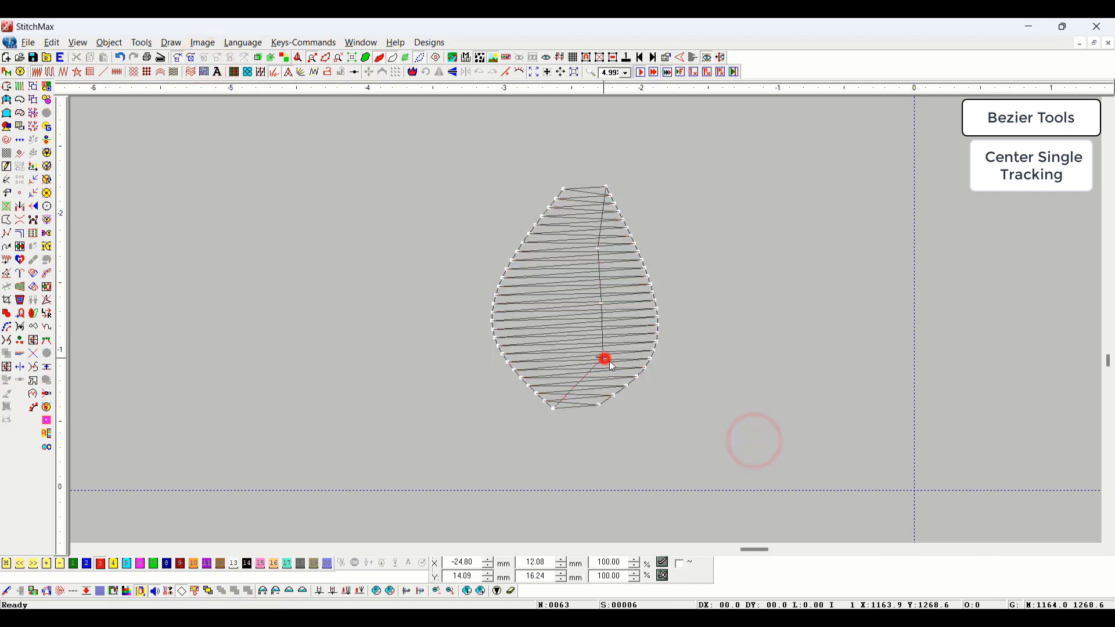
key(Right)
key(Right)
key(Right)
key(Right)
key(Right)
key(Right)
key(Right)
key(Right)
key(Right)
key(Right)
key(Right)
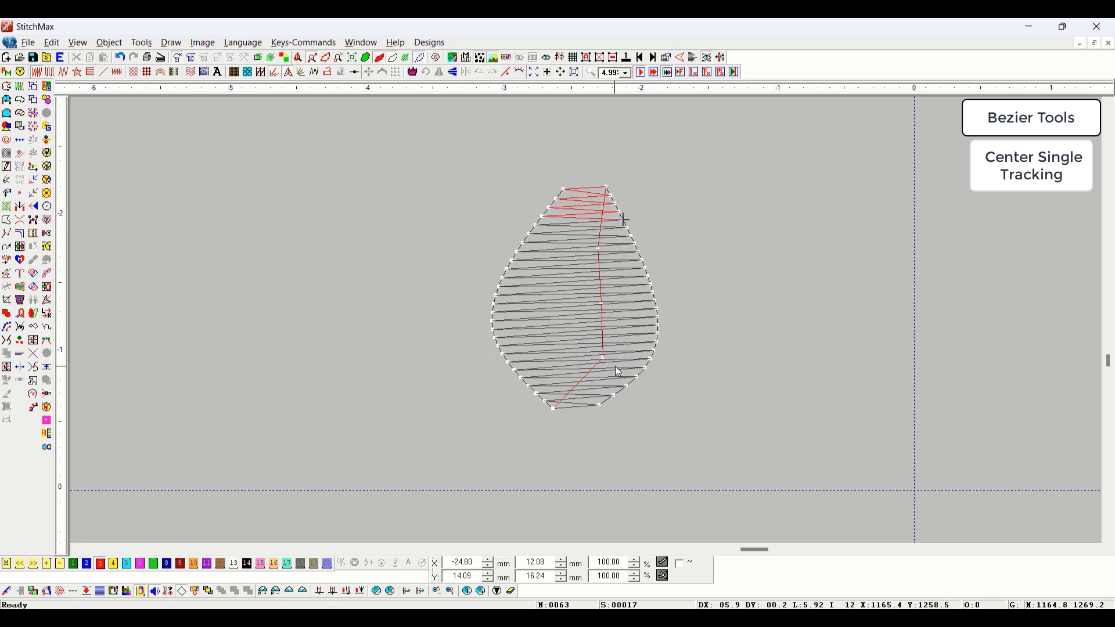
key(Right)
key(Right)
key(Right)
key(Right)
key(Right)
key(Right)
key(Right)
key(Right)
key(Right)
key(Right)
key(Right)
key(Right)
key(Right)
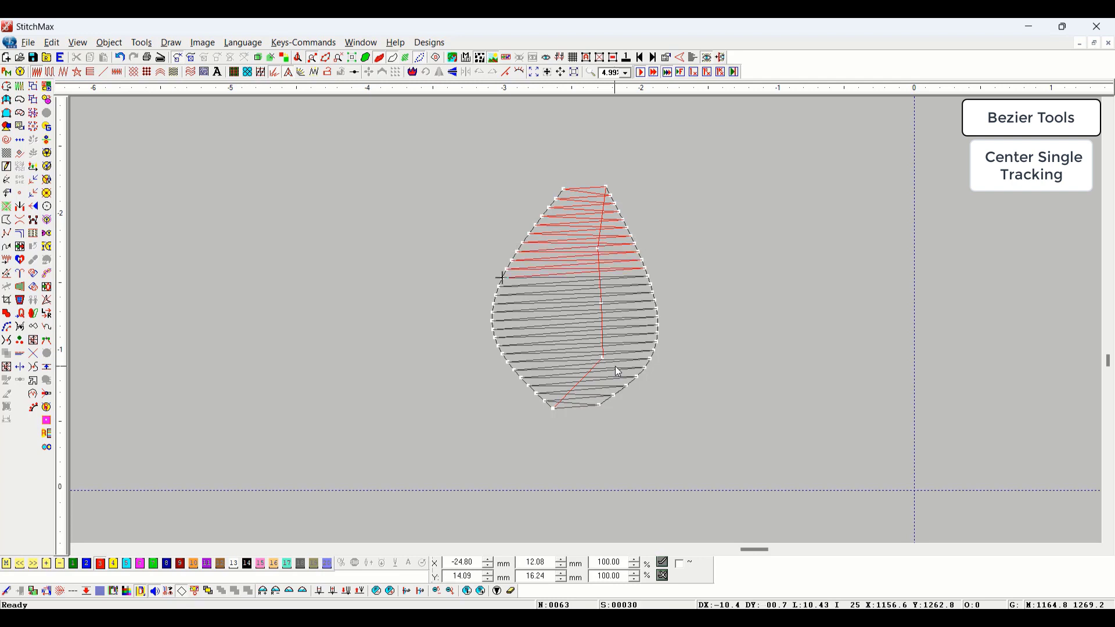
key(Right)
key(Right)
key(Right)
key(Right)
key(Right)
key(Right)
key(Right)
key(Right)
key(Right)
key(Right)
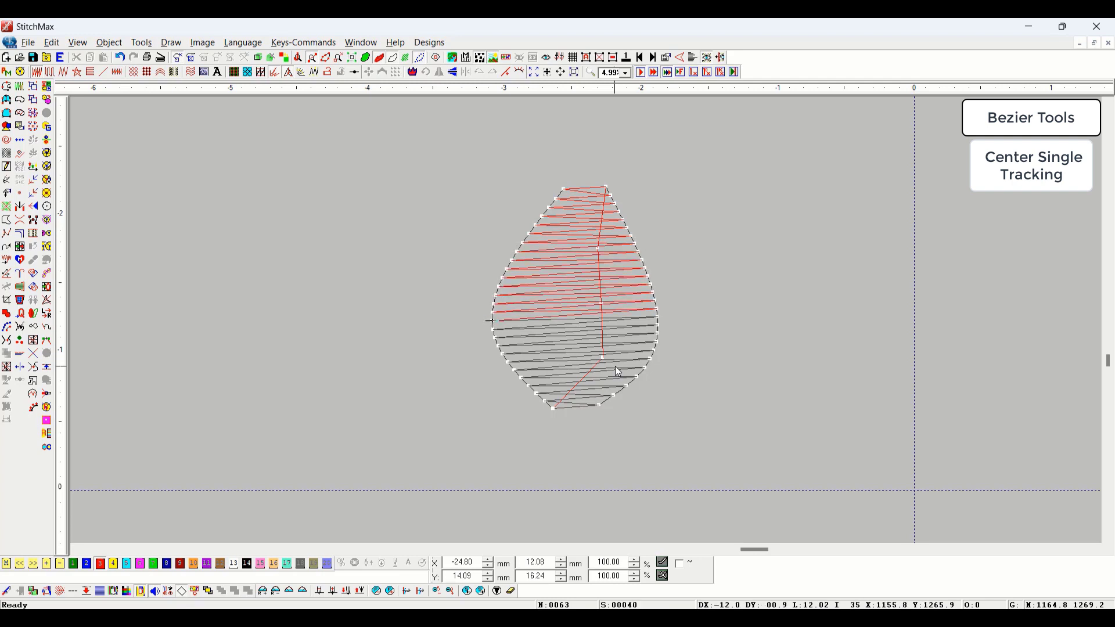
- Enable Center Single Tracking for the teardrop in General Parameters
click(604, 348)
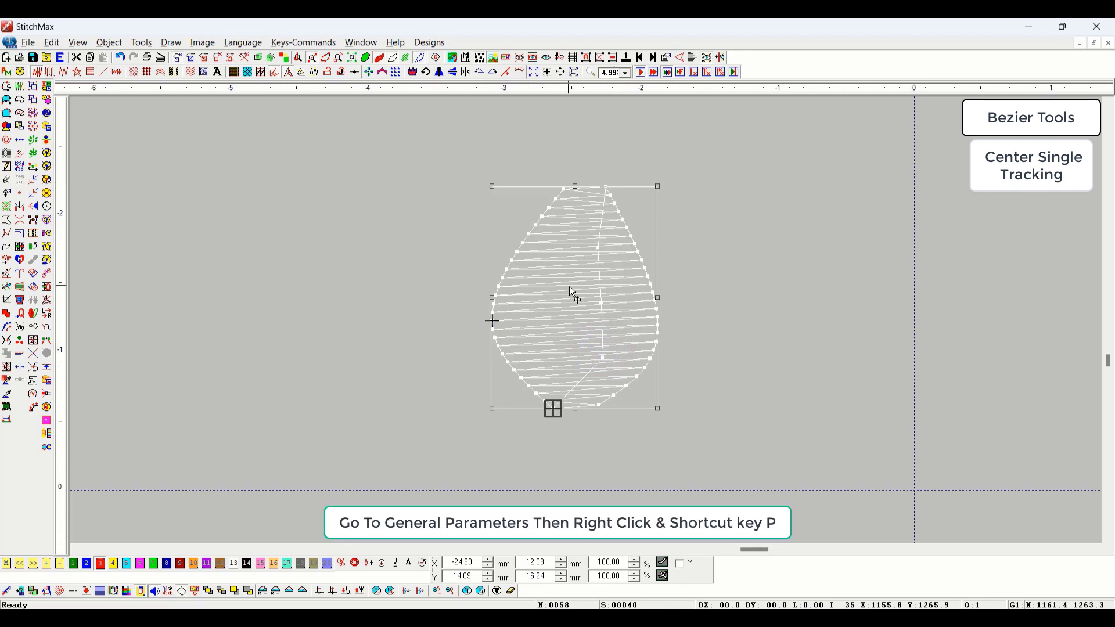
key(p)
click(388, 137)
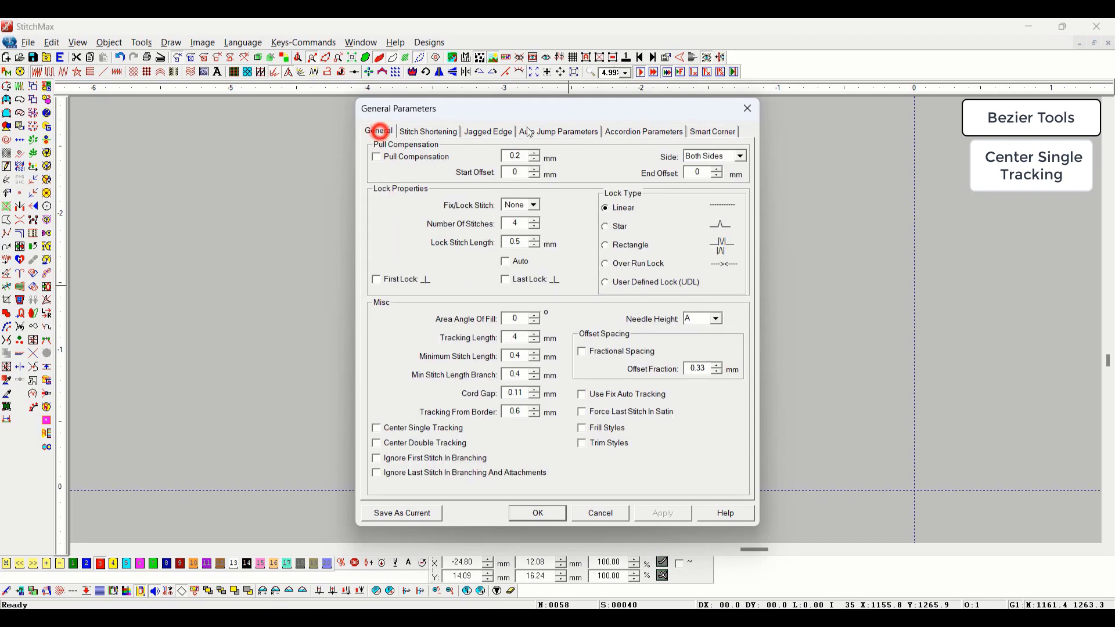
drag(528, 109, 884, 74)
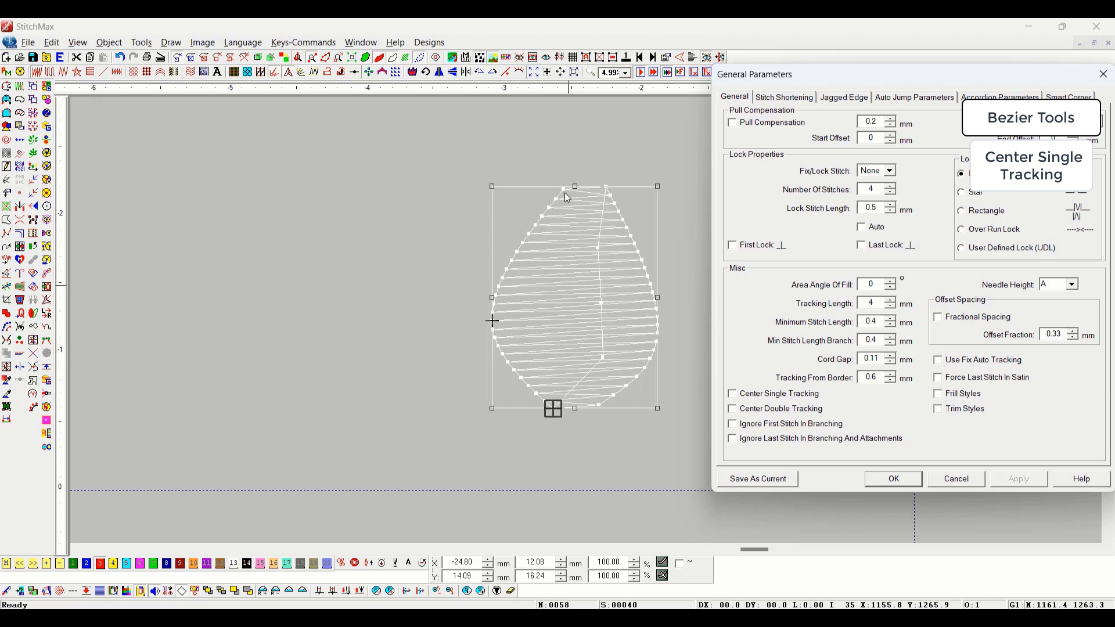
click(773, 395)
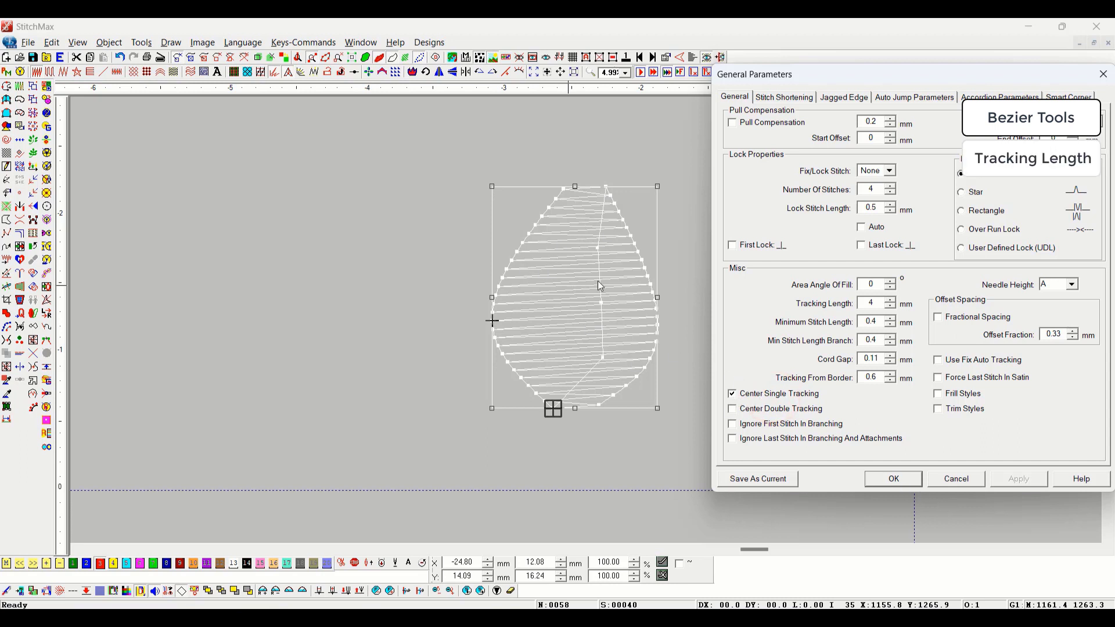
click(882, 481)
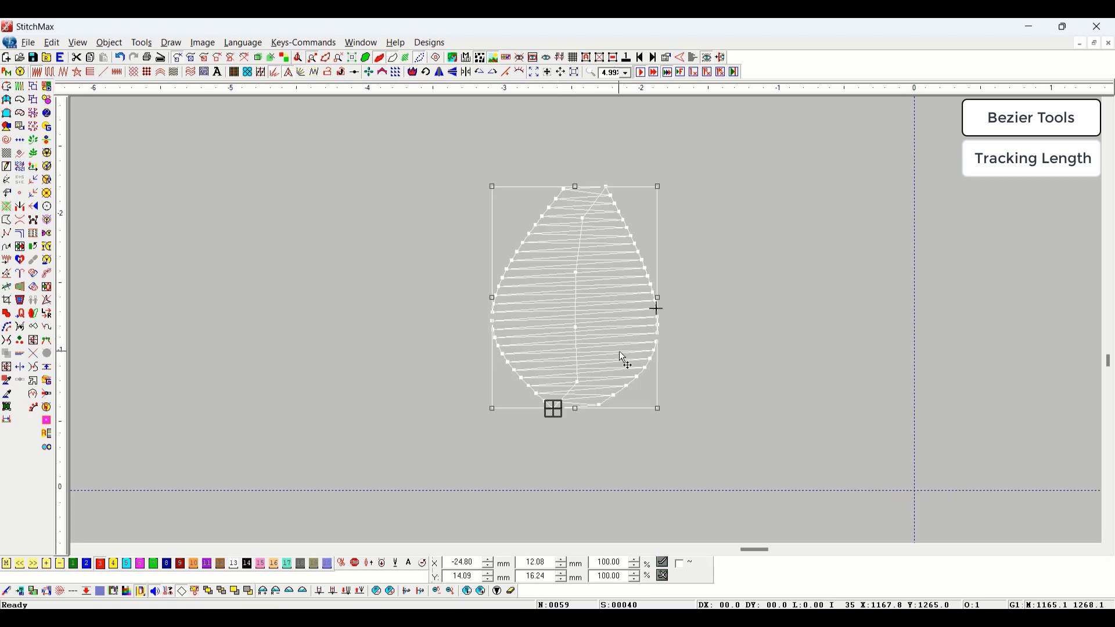
- Check the teardrop's Tracking Length setting in General Parameters and measure one stitch of its center tracking run
key(g)
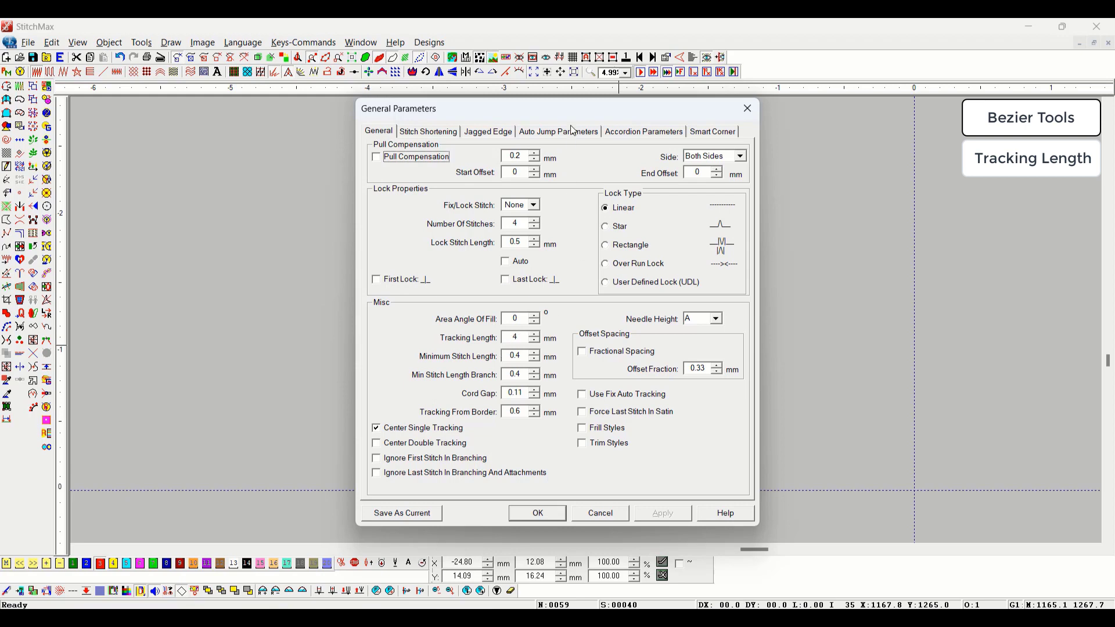
drag(568, 108, 921, 74)
key(Return)
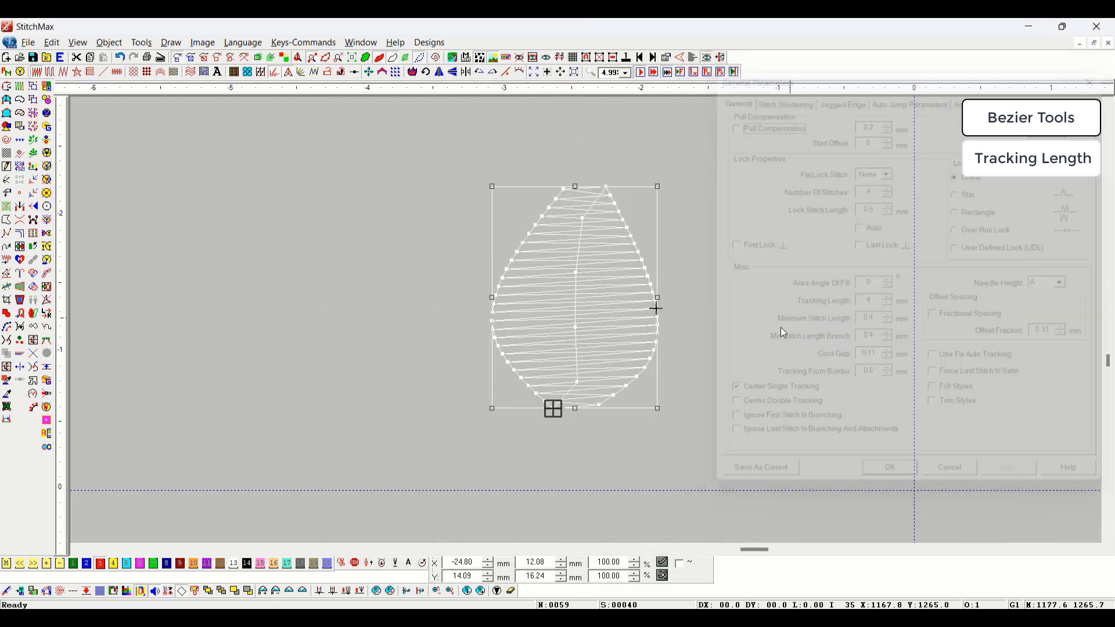
click(787, 379)
key(z)
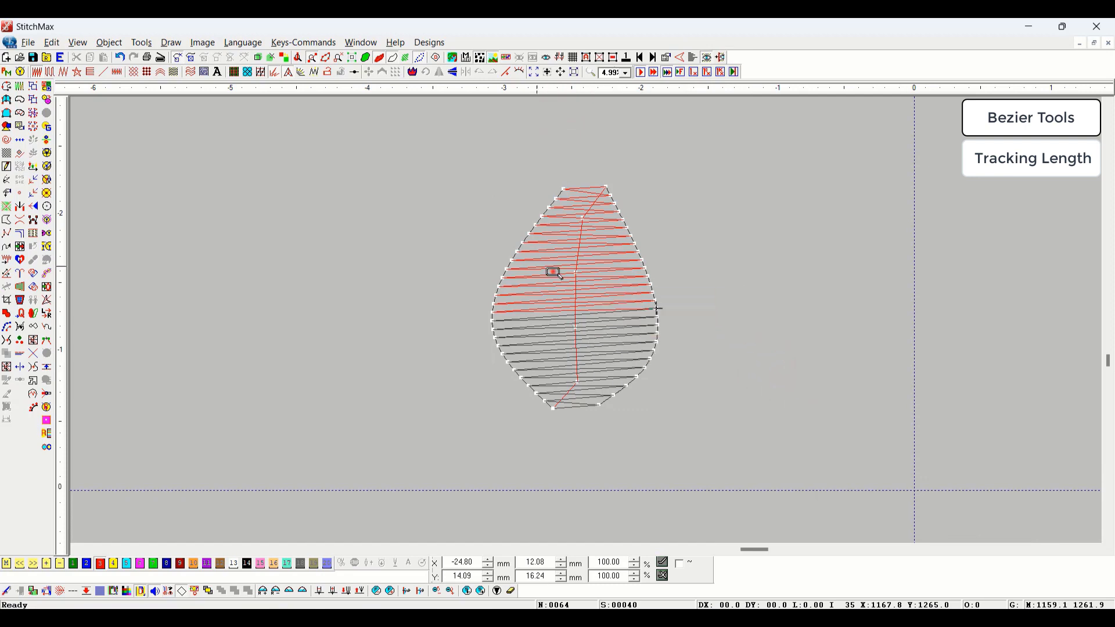
drag(553, 271, 626, 363)
click(529, 372)
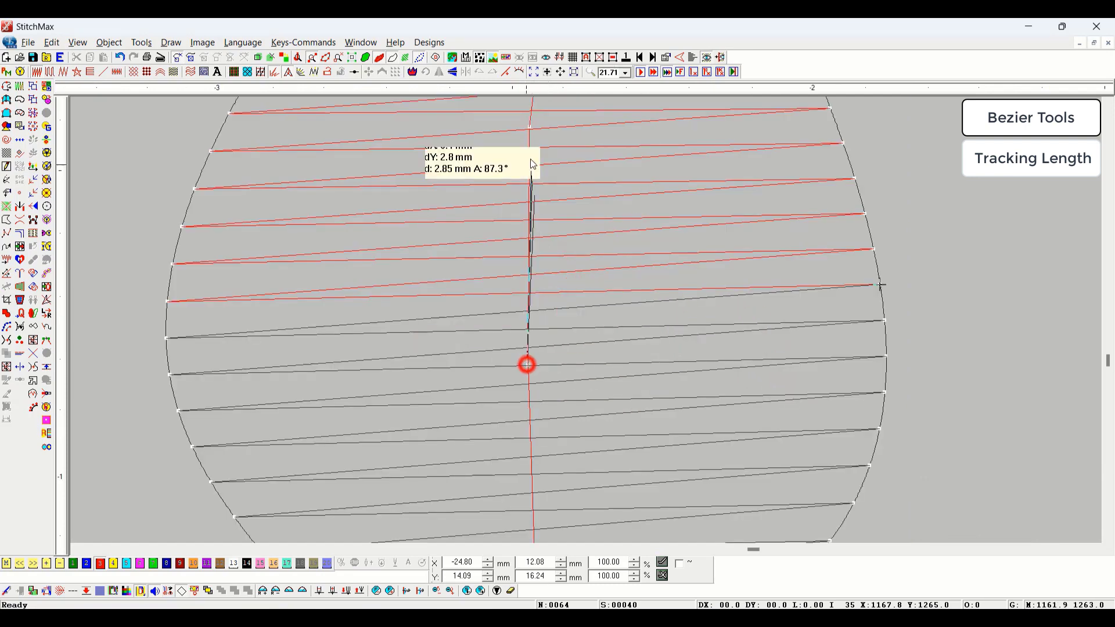
scroll(529, 163, up, 3)
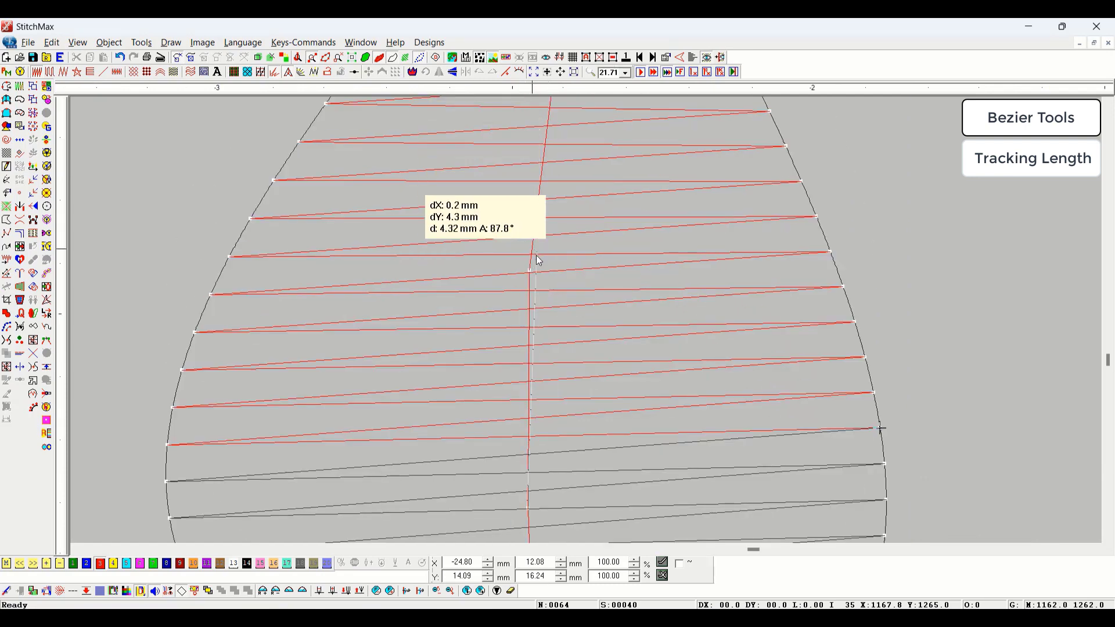
key(Escape)
- Set the teardrop's Tracking Length to 6 mm in General Parameters
double_click(598, 267)
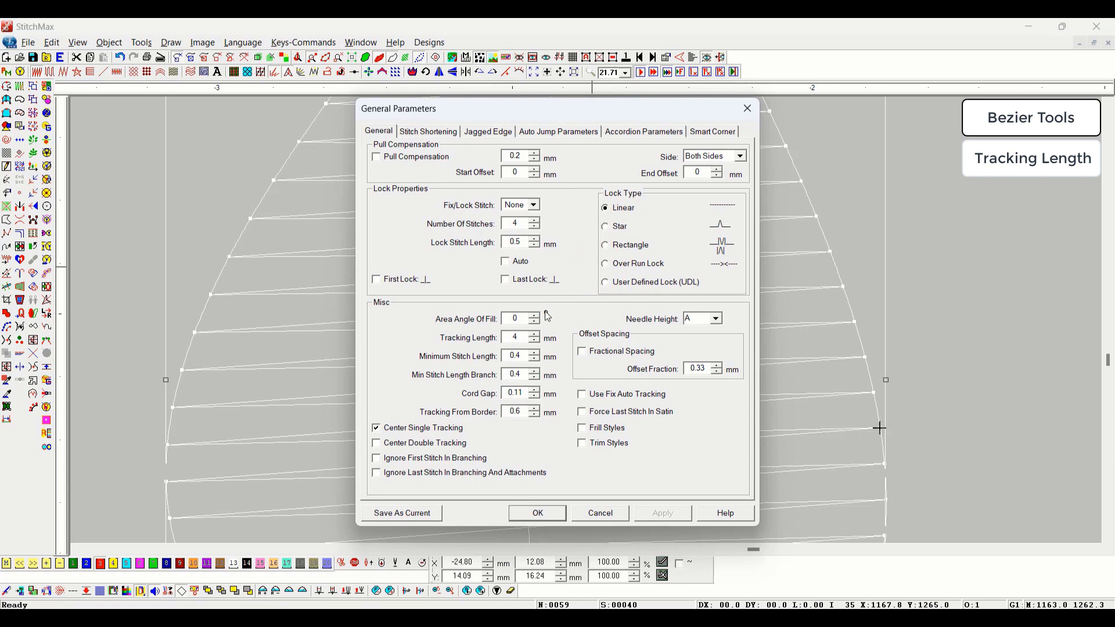
double_click(515, 336)
text(6)
key(Return)
scroll(464, 334, down, 4)
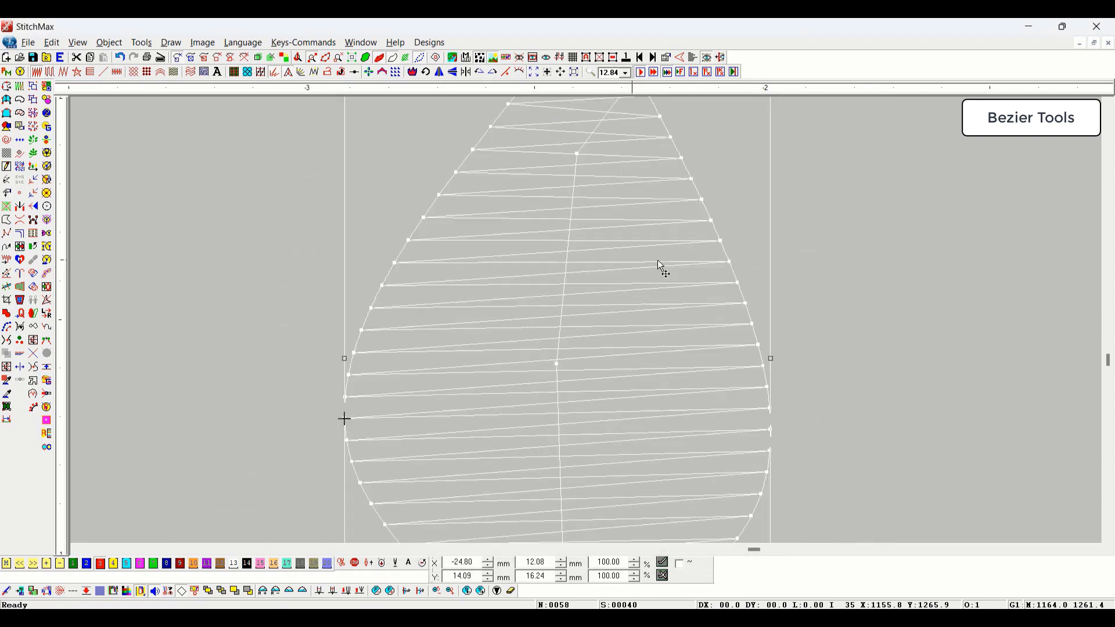
- Measure the upper tracking stitch in the teardrop's center run to check the new tracking length
click(903, 301)
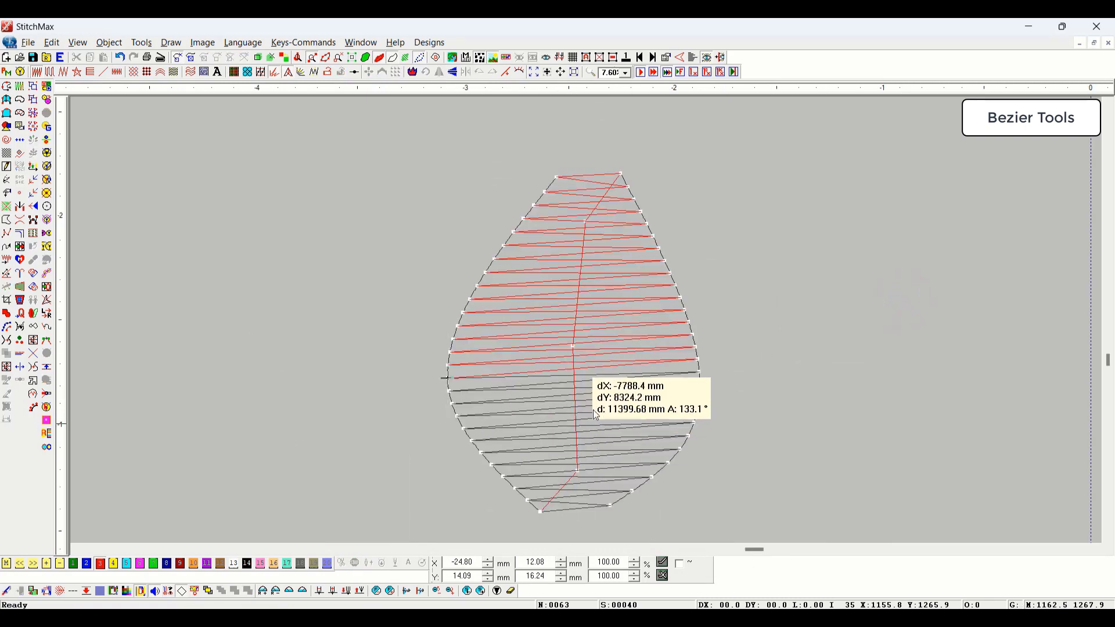
click(572, 347)
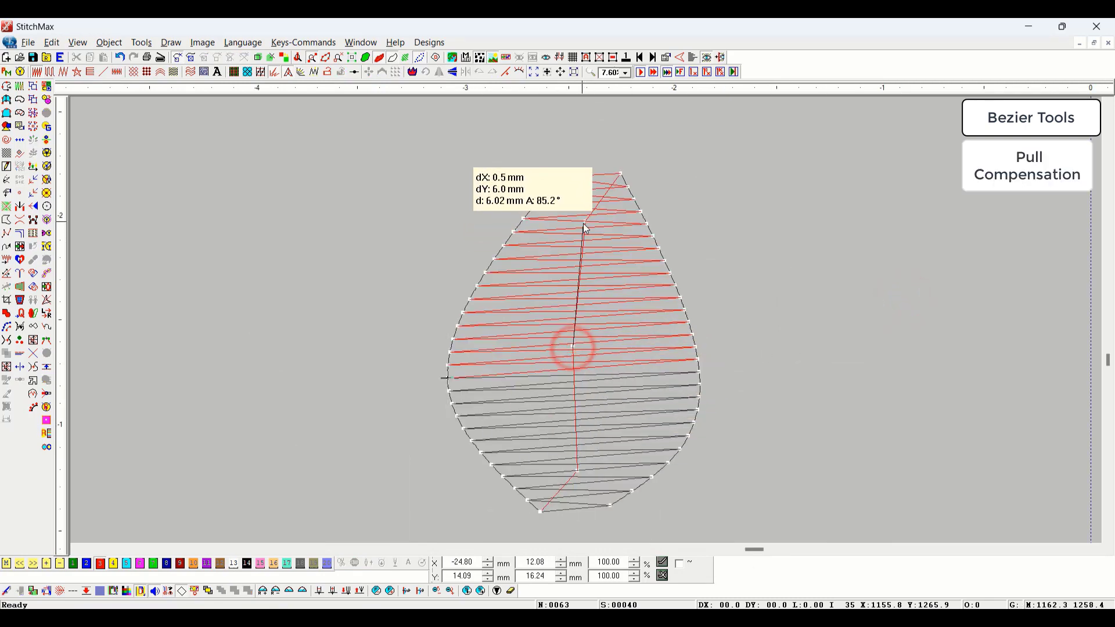
scroll(597, 242, down, 2)
click(754, 301)
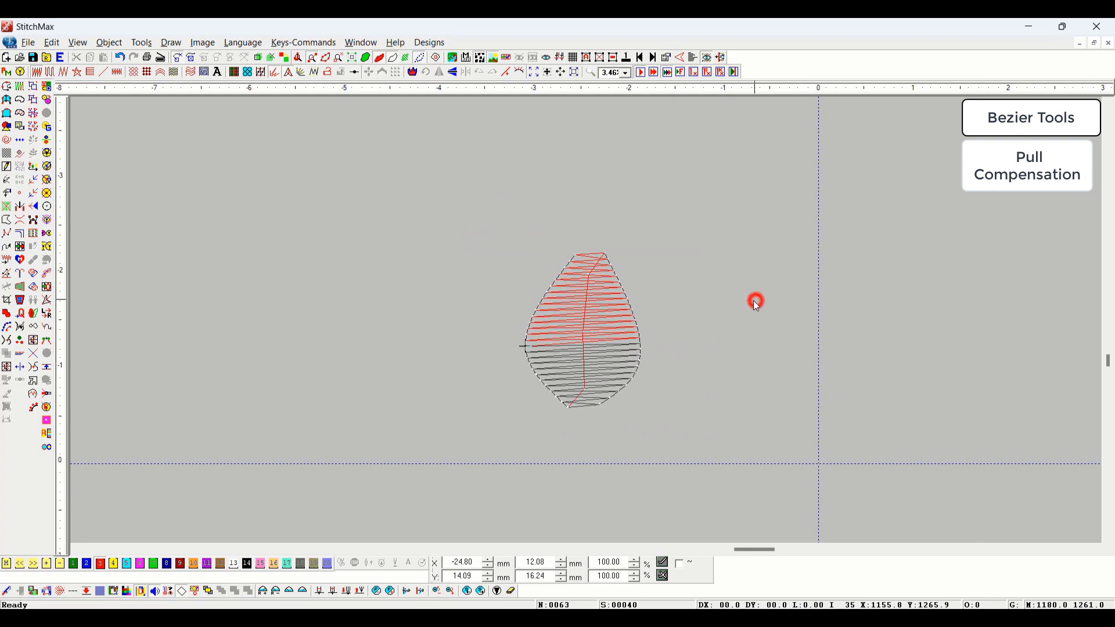
- Examine the teardrop's satin stitches and side edges up close, leaving the shape selected
scroll(666, 326, down, 3)
scroll(667, 327, down, 1)
click(630, 343)
key(z)
drag(565, 266, 658, 367)
key(z)
drag(681, 215, 366, 500)
click(518, 366)
scroll(519, 392, down, 2)
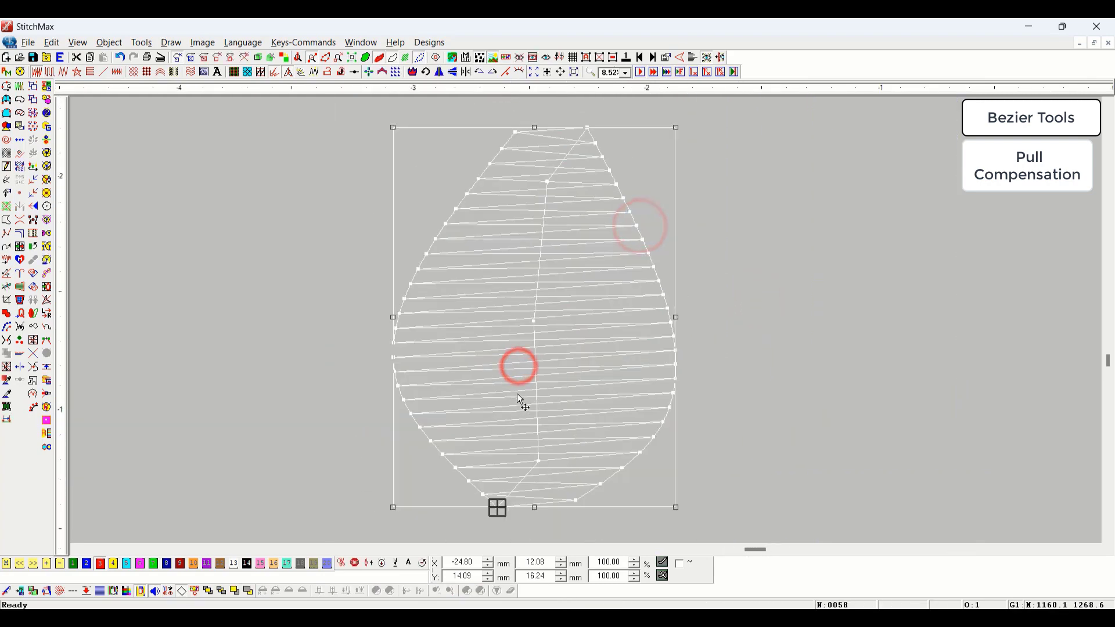
click(835, 291)
scroll(834, 290, down, 2)
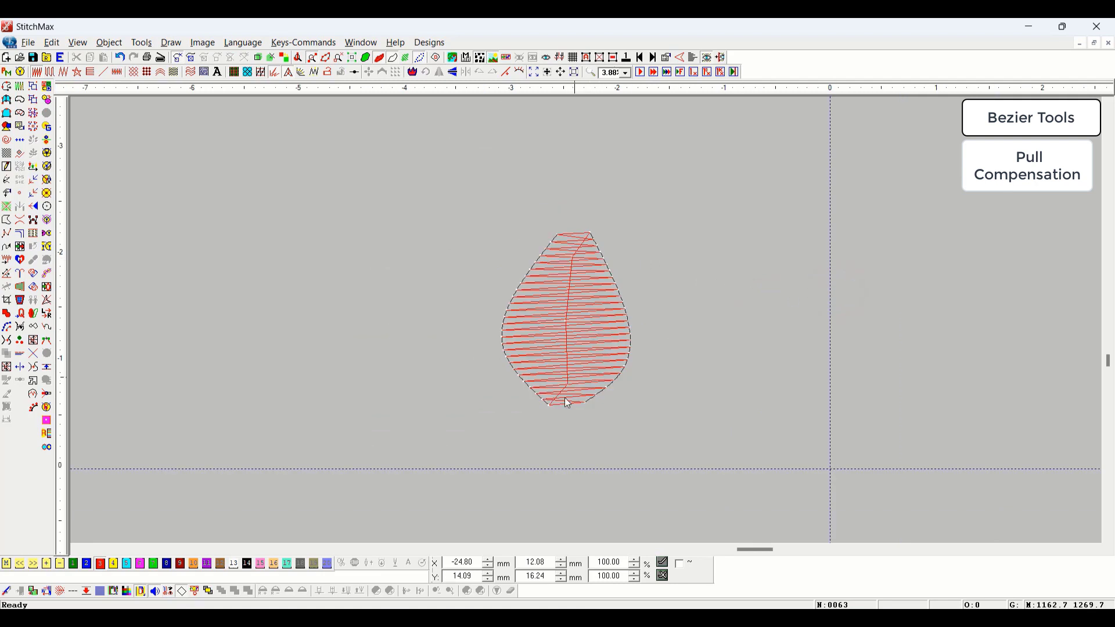
key(z)
drag(520, 264, 652, 458)
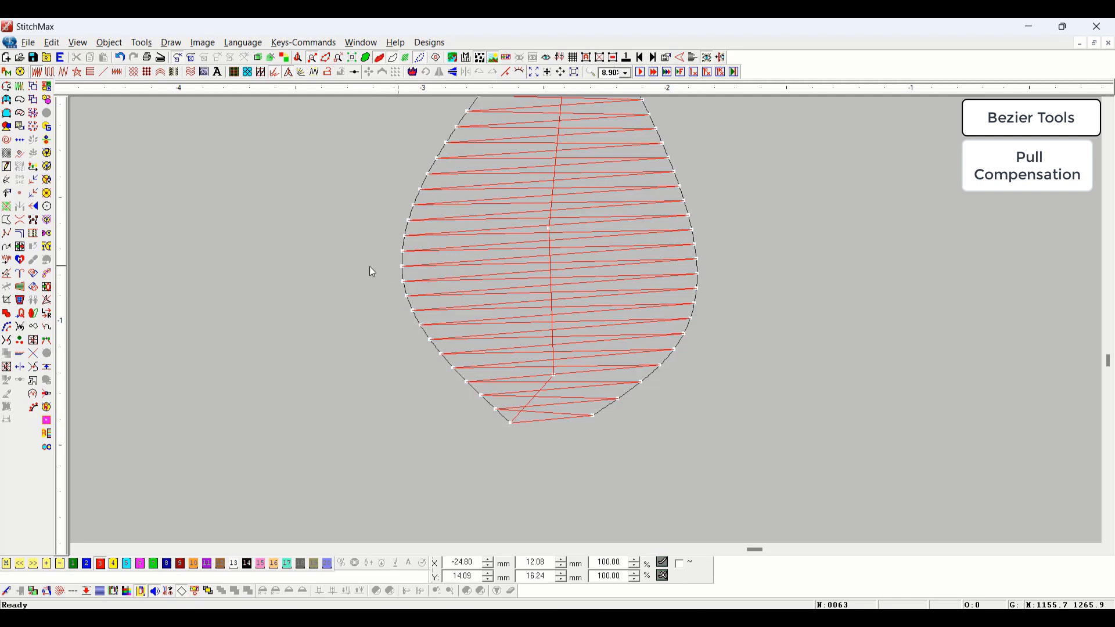
click(464, 271)
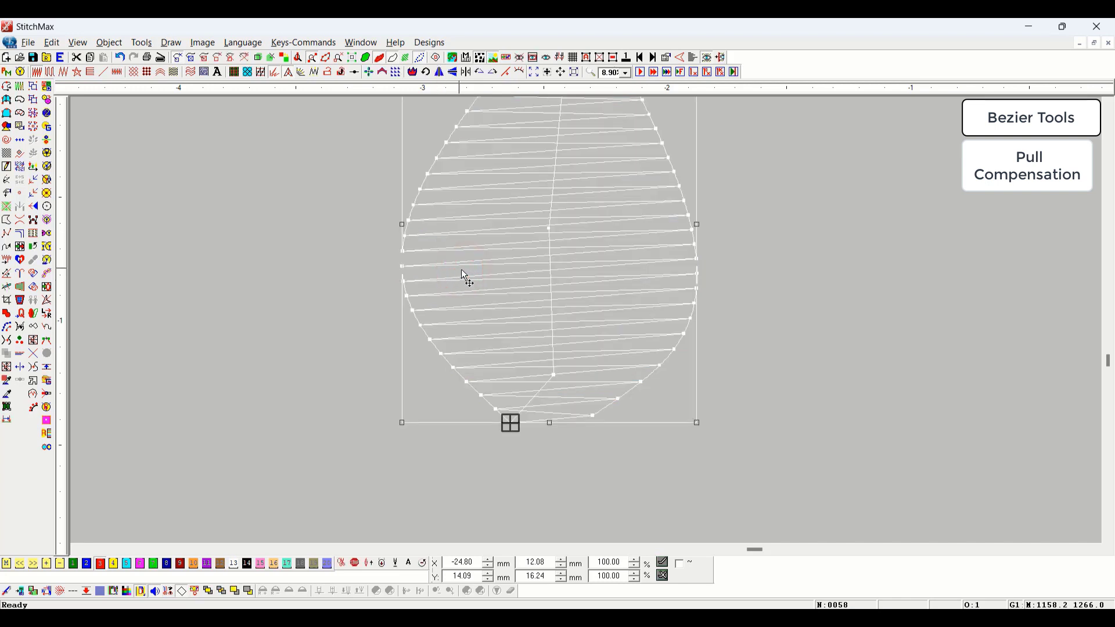
- Enable Pull Compensation for the teardrop in General Parameters and inspect the stitch ends along its left outline
double_click(464, 274)
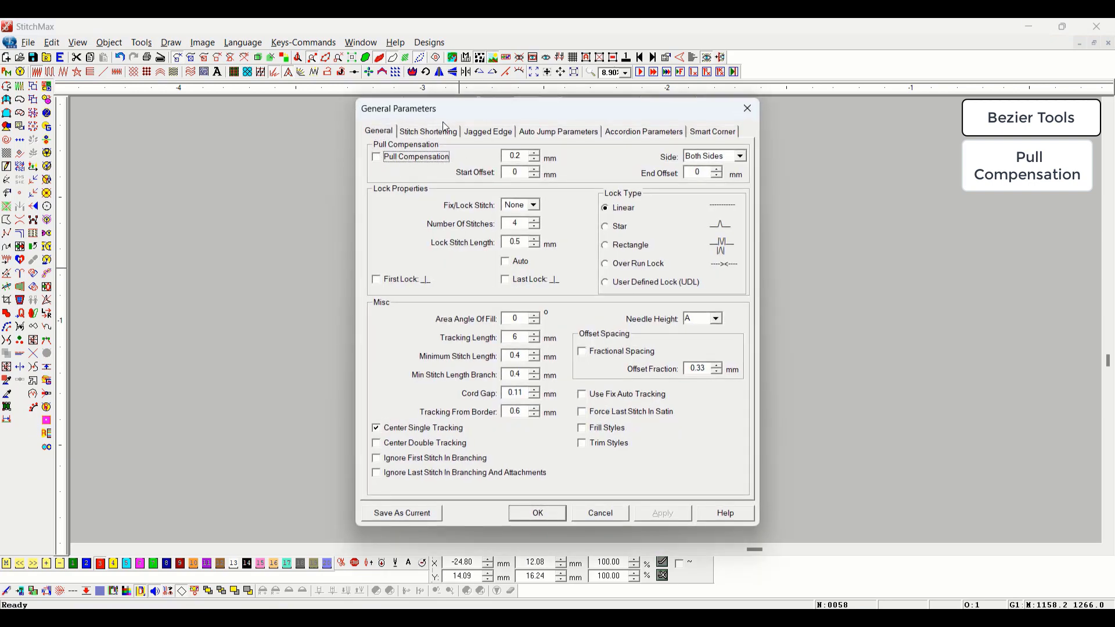
drag(456, 108, 834, 105)
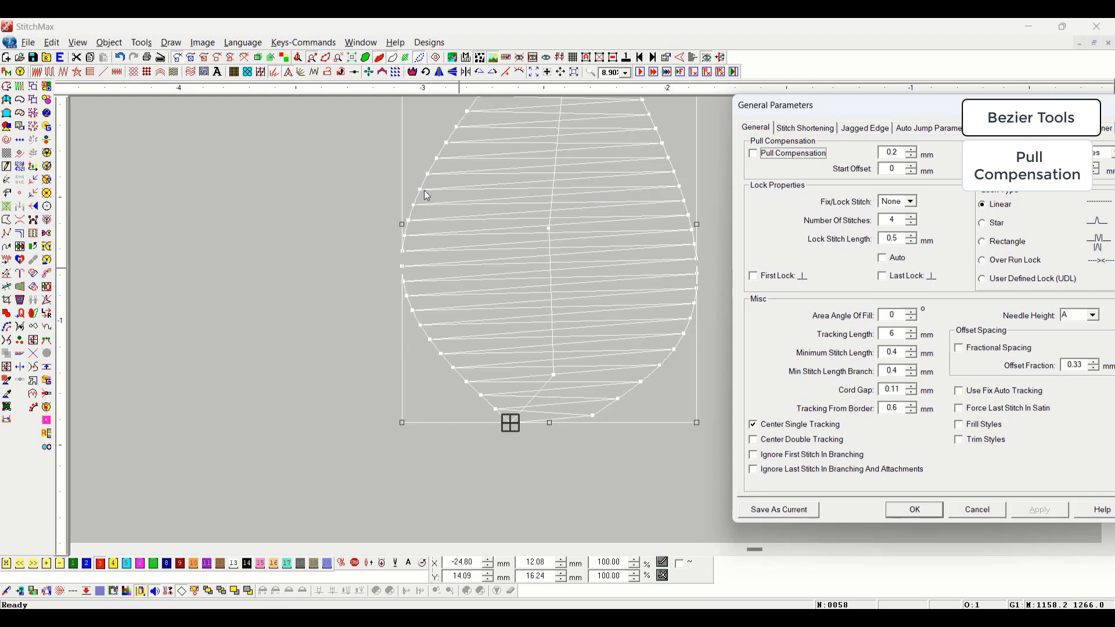
click(761, 154)
click(913, 508)
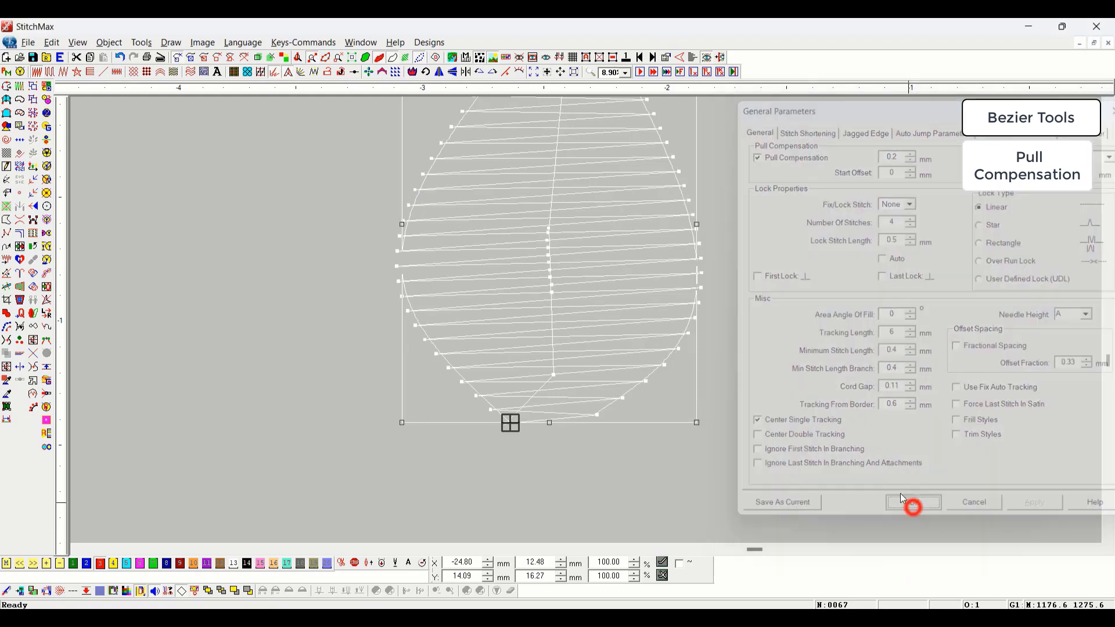
click(897, 384)
key(z)
drag(373, 162, 481, 233)
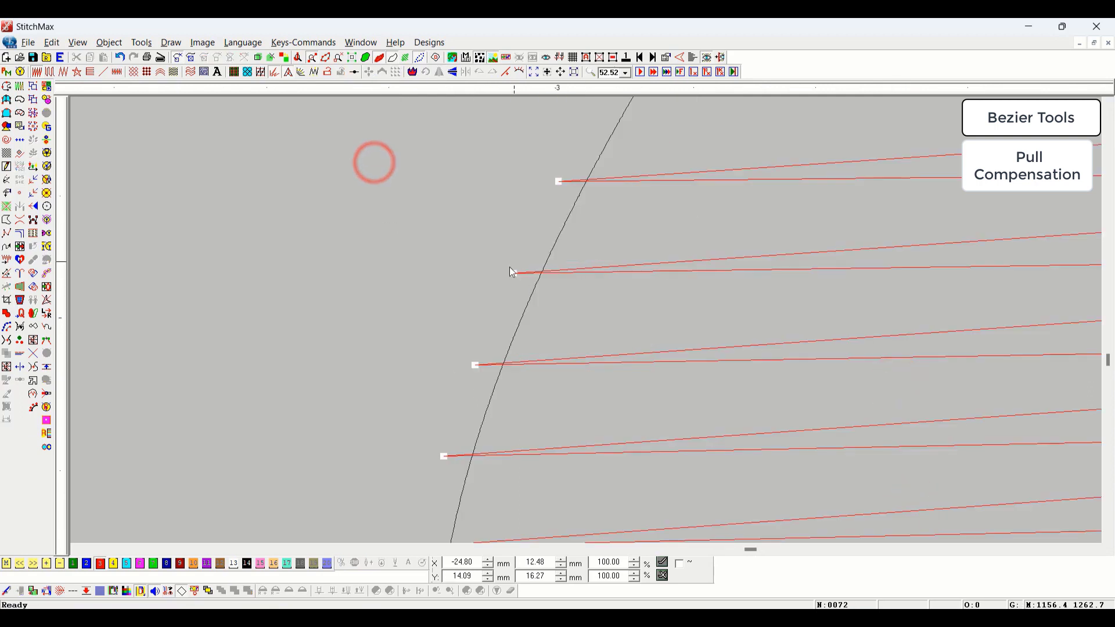
- Set the teardrop's Pull Compensation to 0.5 mm in General Parameters
click(611, 262)
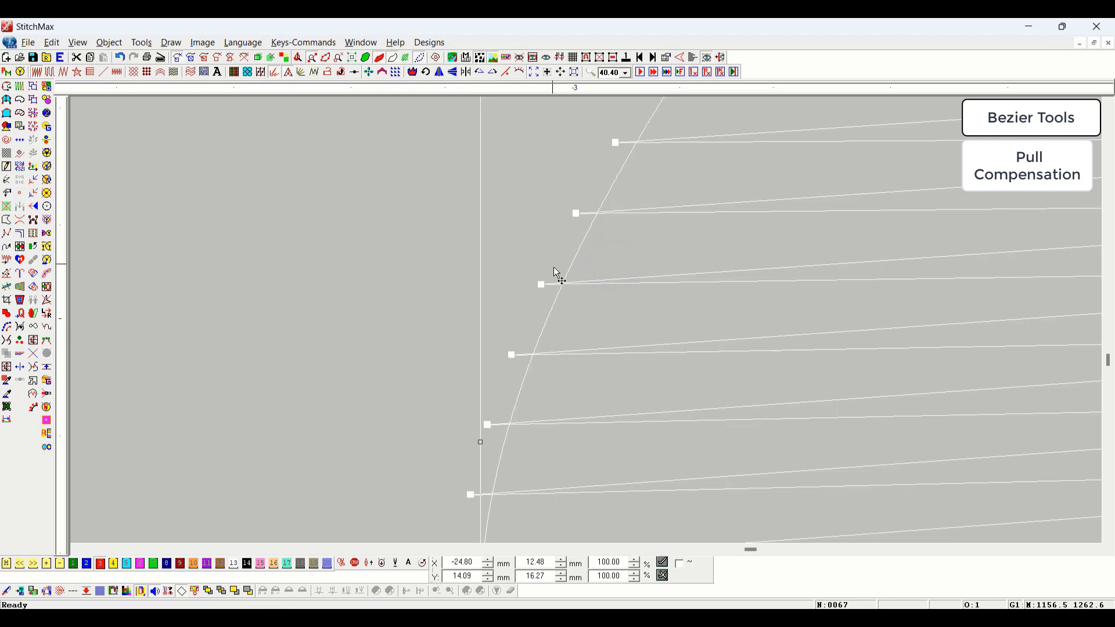
key(g)
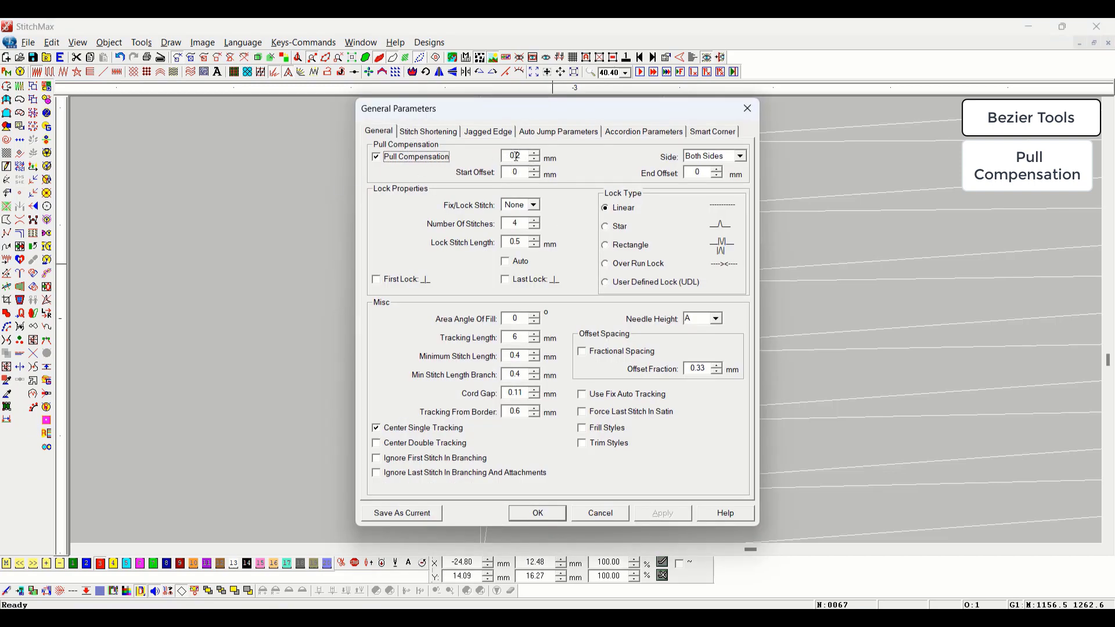
drag(524, 161, 496, 163)
key(BackSpace)
key(Return)
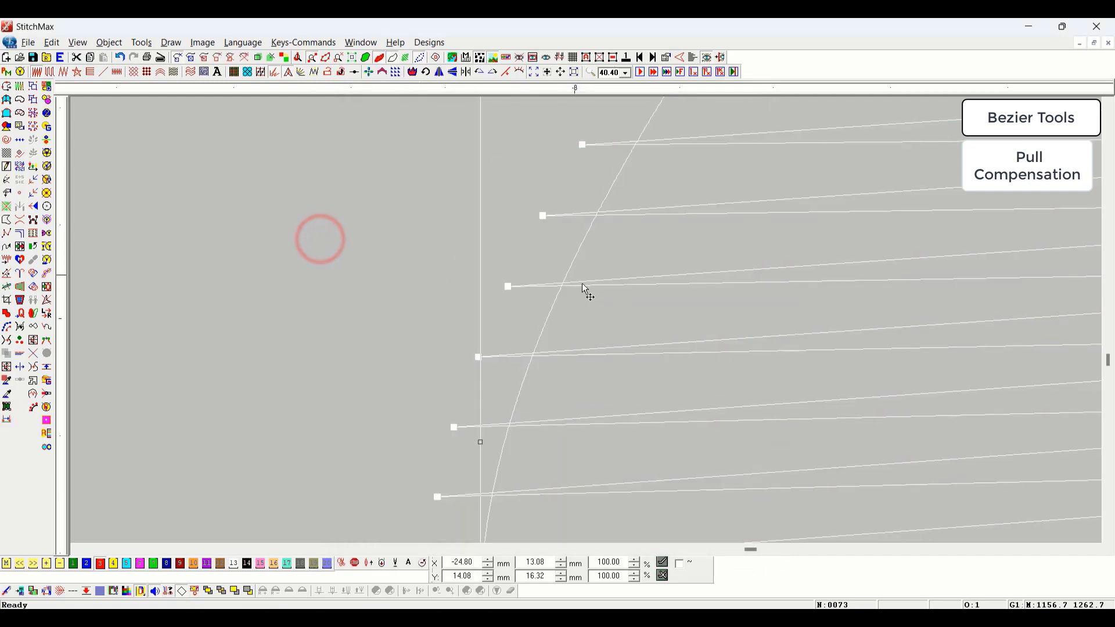
- Measure how far one satin stitch extends beyond the teardrop's left outline, leaving the shape selected
key(m)
click(560, 285)
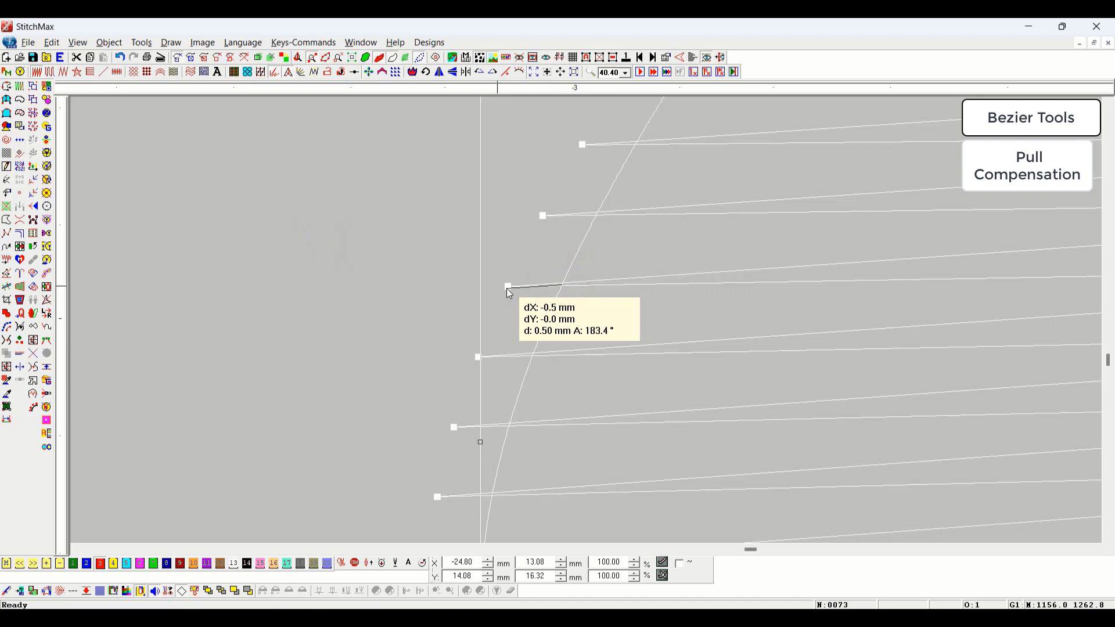
key(Escape)
click(593, 255)
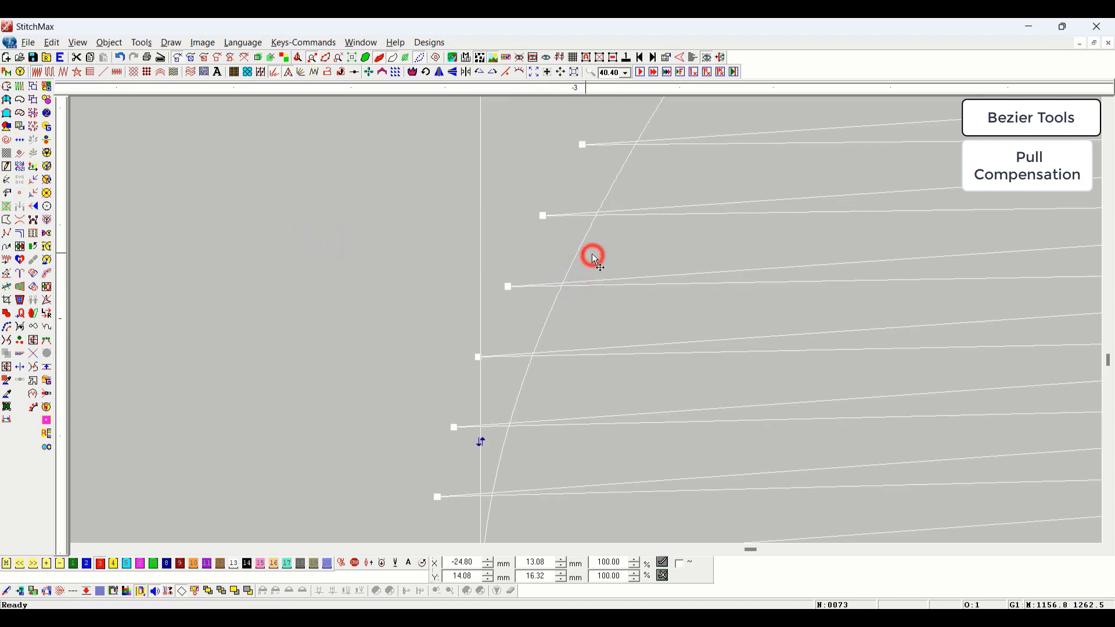
- Check the Pull Compensation side setting in General Parameters without changes, and view the whole teardrop deselected
scroll(593, 255, down, 2)
scroll(602, 259, down, 1)
key(g)
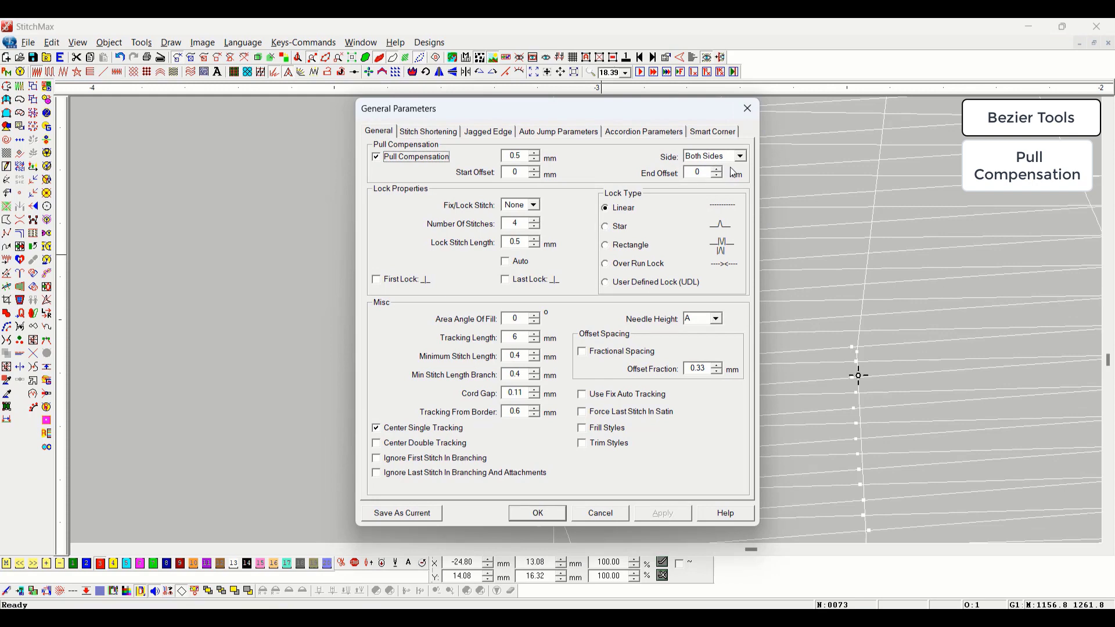
key(Escape)
click(339, 248)
scroll(351, 251, down, 4)
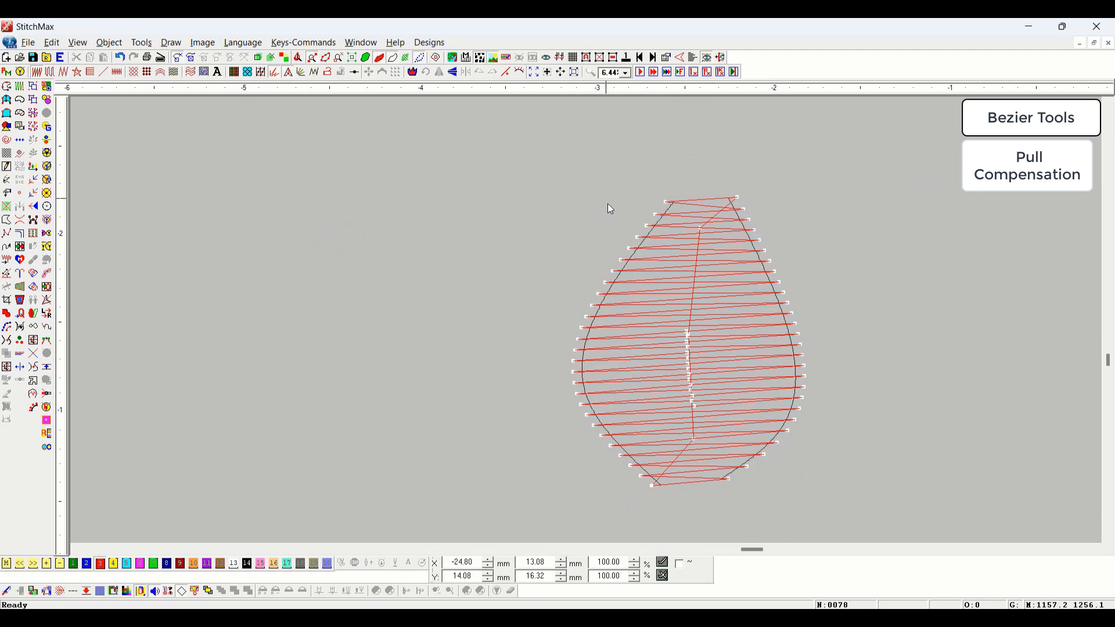
- Restrict the teardrop's Pull Compensation to Side 1 in General Parameters
click(631, 416)
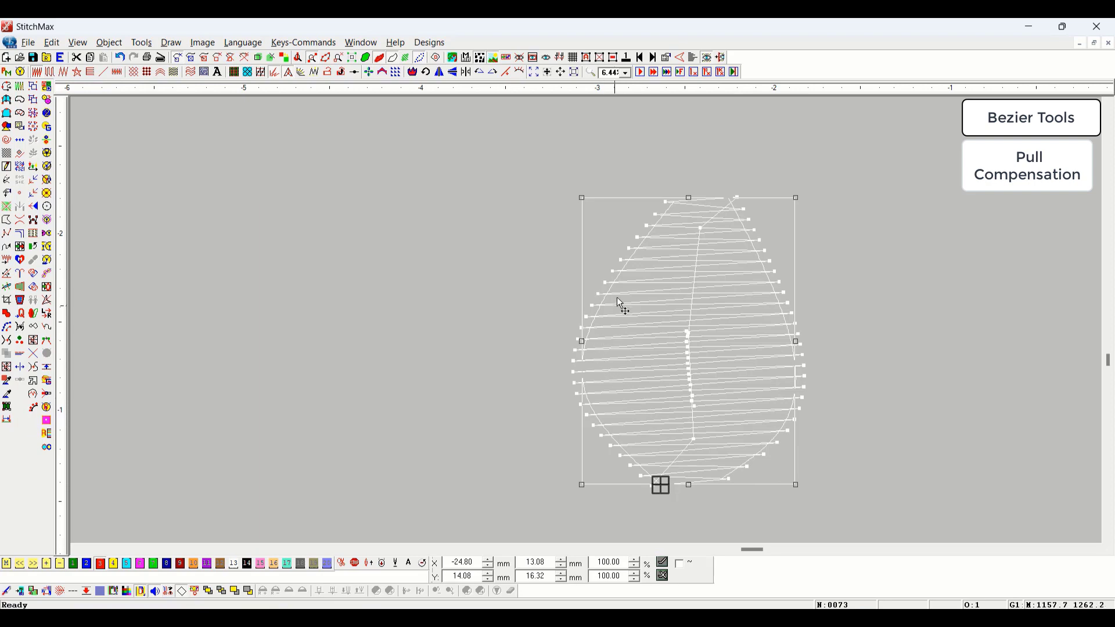
double_click(585, 430)
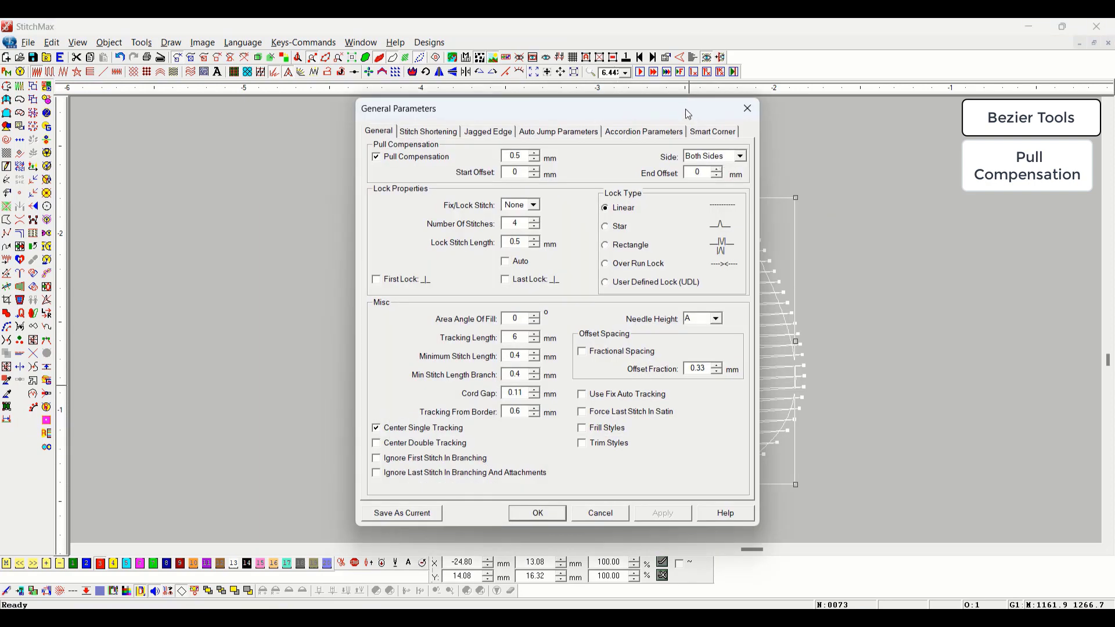
drag(683, 109, 323, 105)
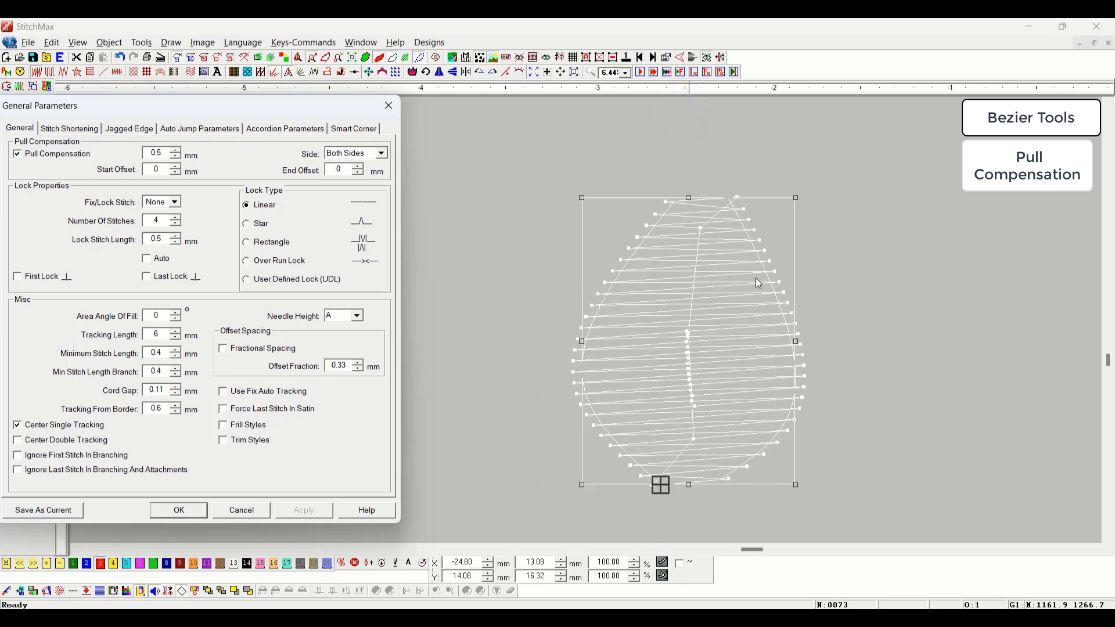
click(372, 153)
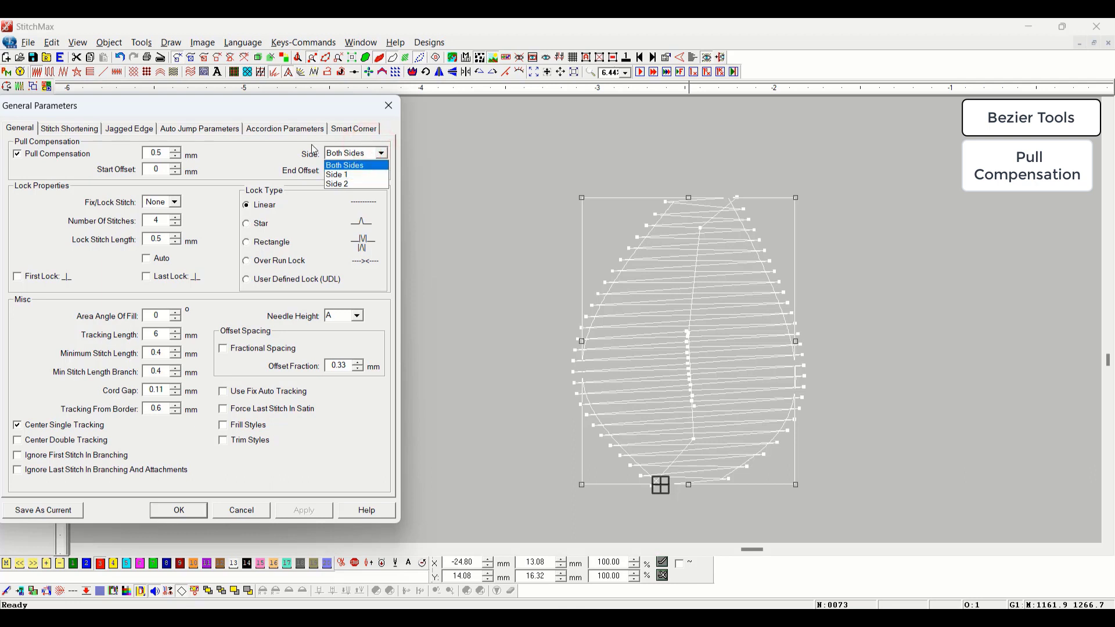
click(355, 175)
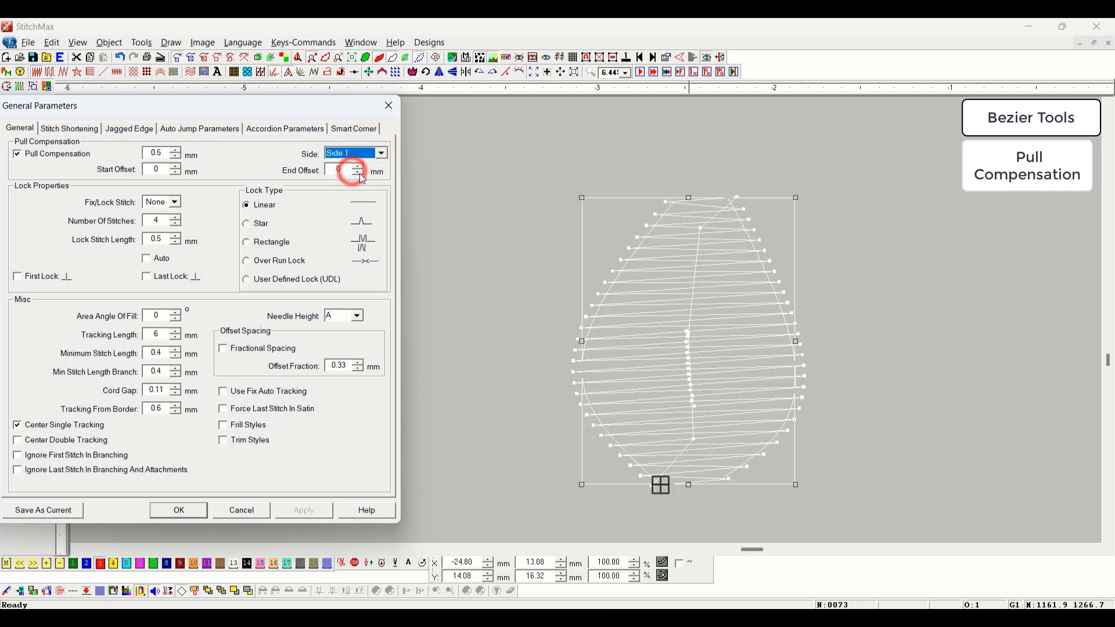
click(181, 511)
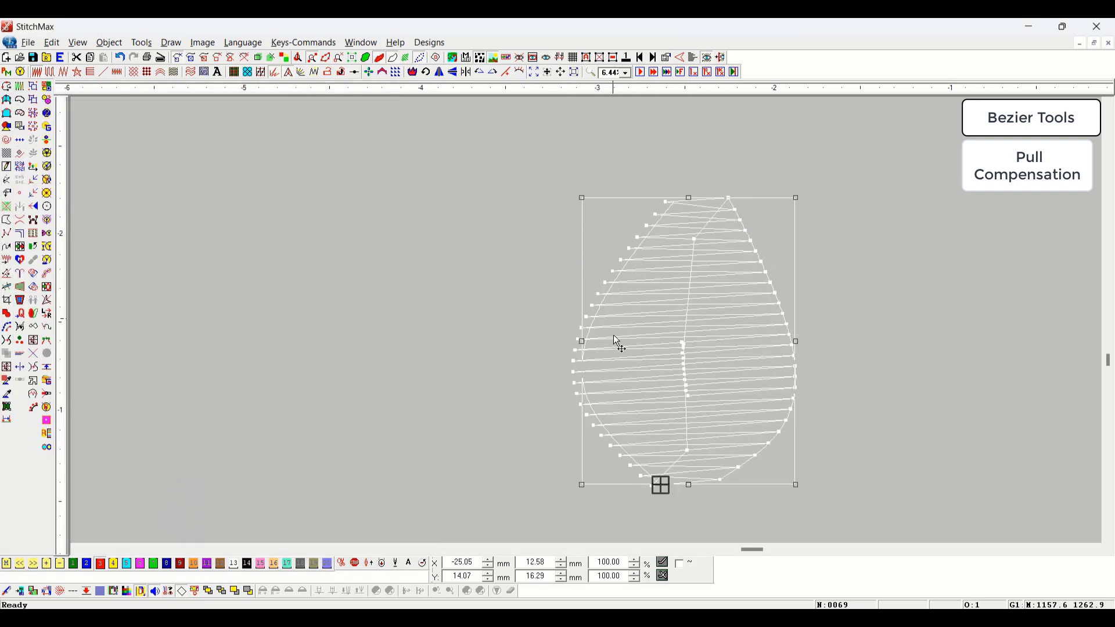
- Switch the teardrop's Pull Compensation to Side 2 in General Parameters
double_click(591, 341)
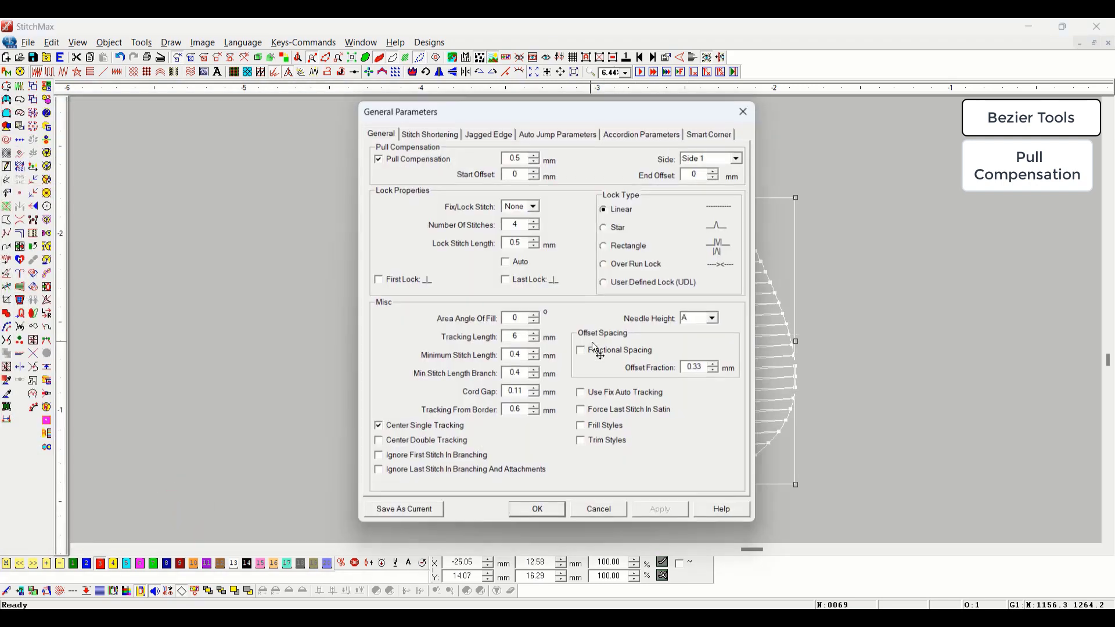
click(740, 156)
click(720, 185)
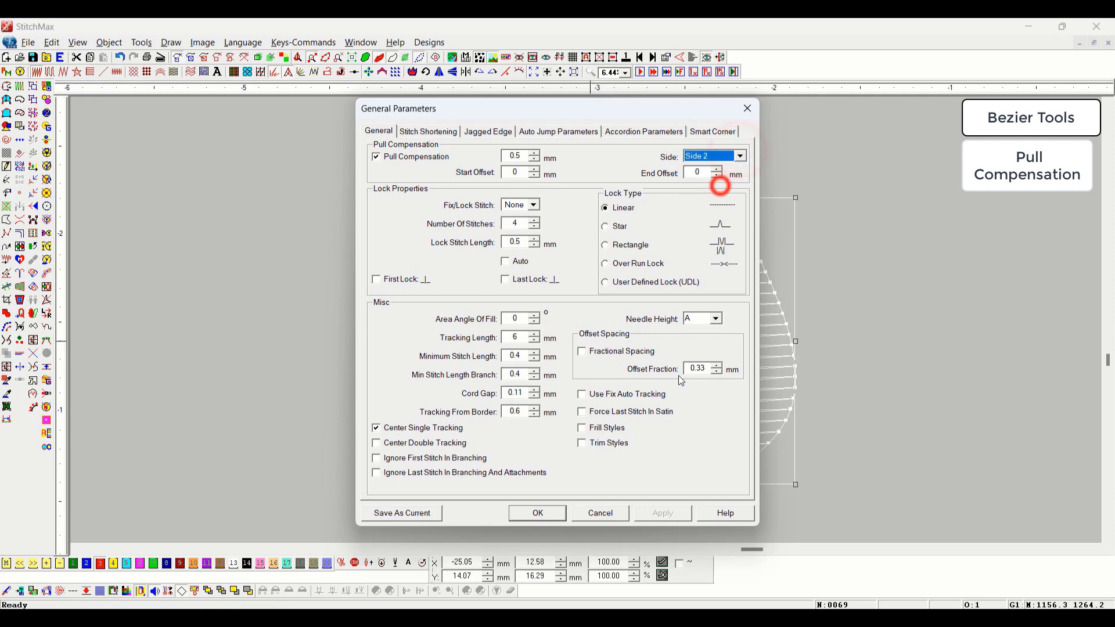
click(537, 513)
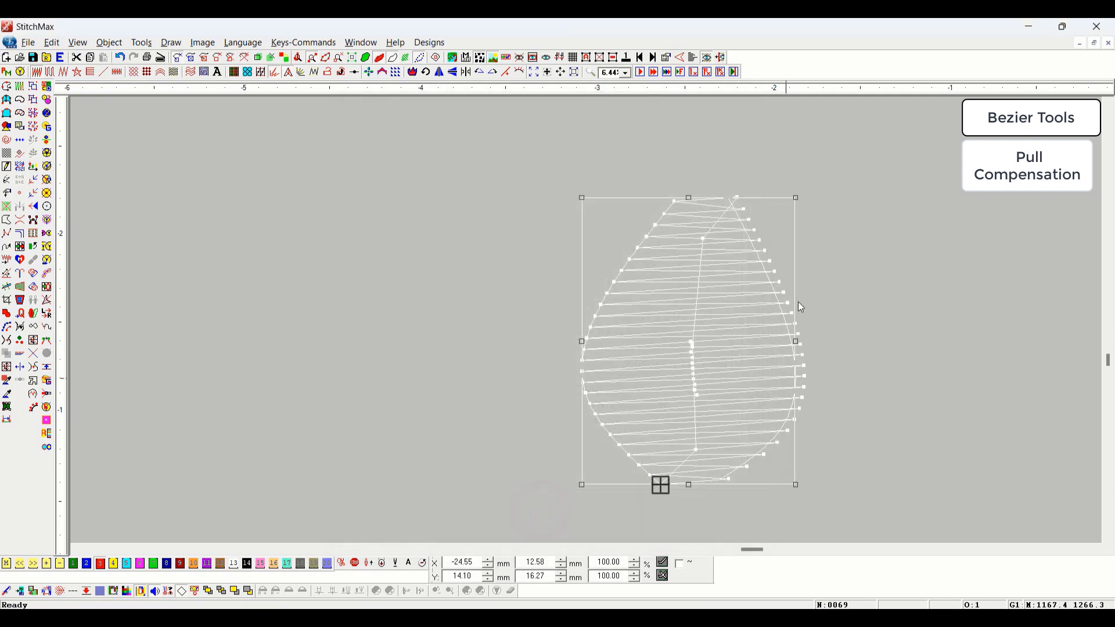
- Apply the teardrop's Pull Compensation to Both Sides again and deselect the shape
double_click(741, 356)
click(720, 158)
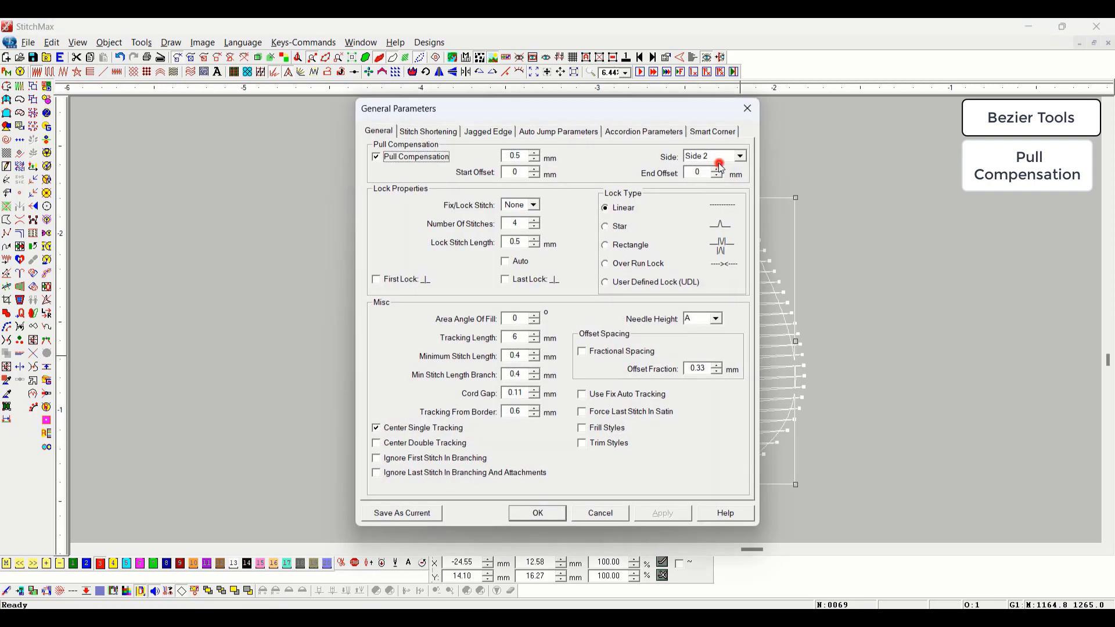
click(718, 165)
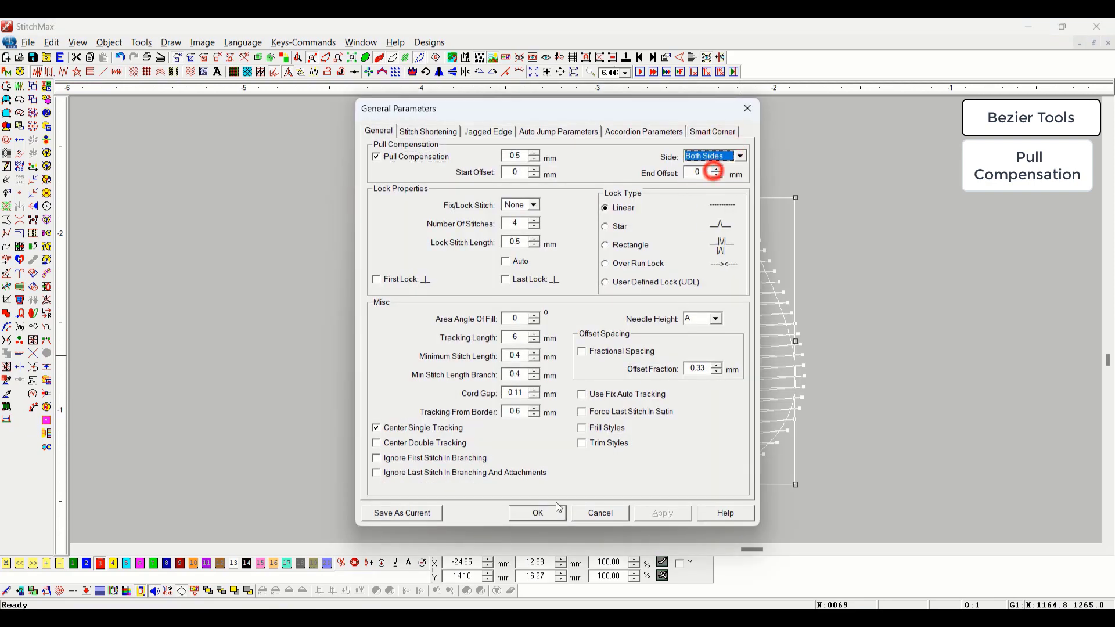
click(534, 516)
click(945, 389)
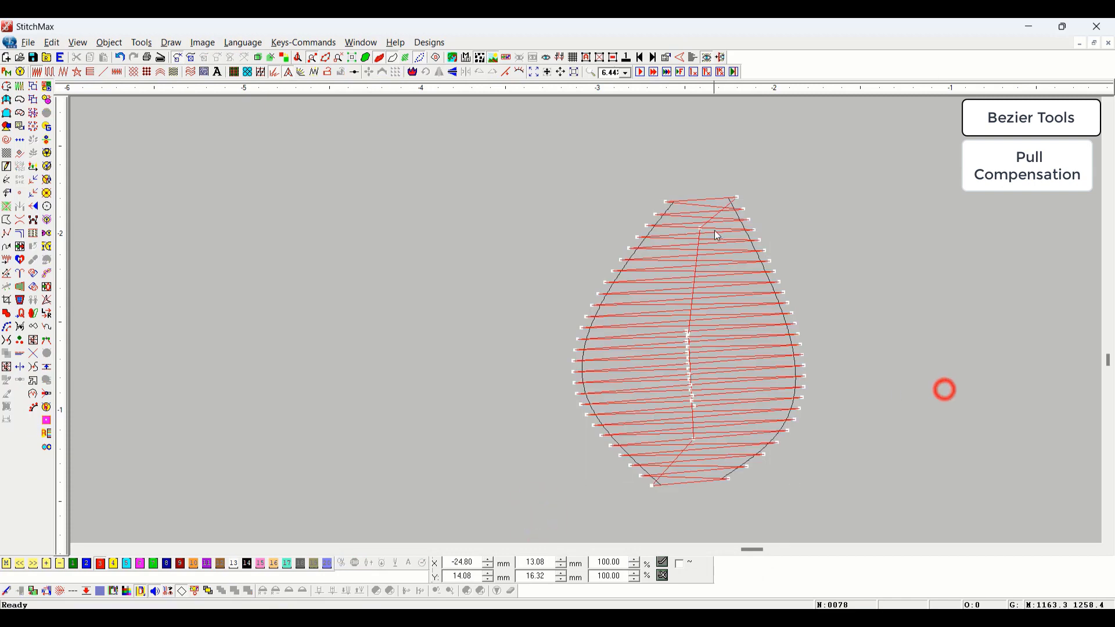
- Review the teardrop's Pull Compensation settings without changes, and examine the stitches at its start and end up close
click(697, 317)
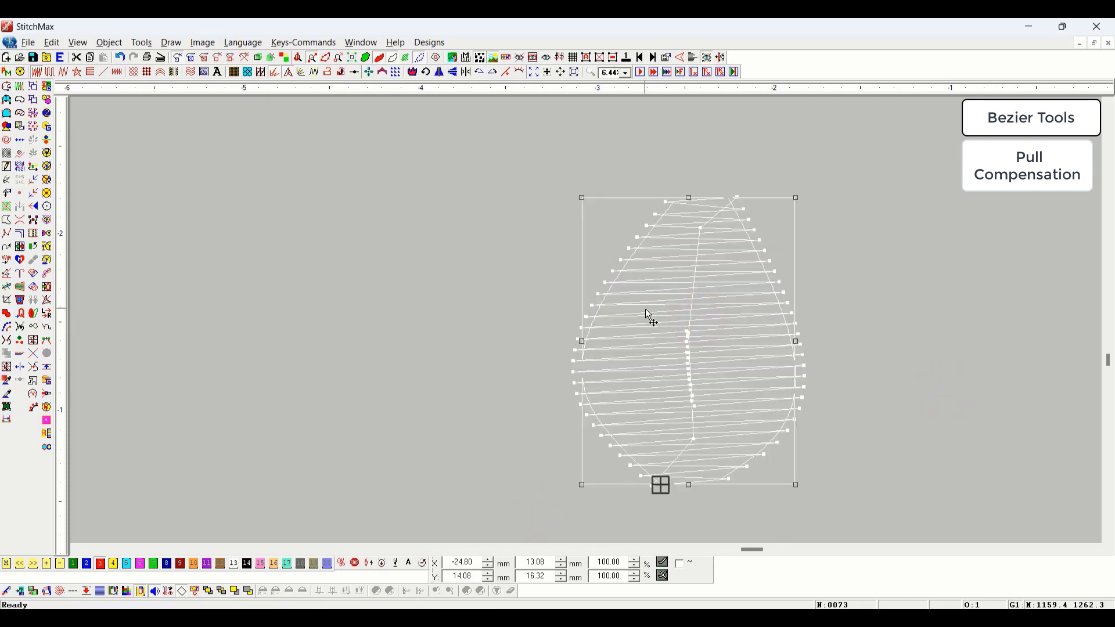
key(Return)
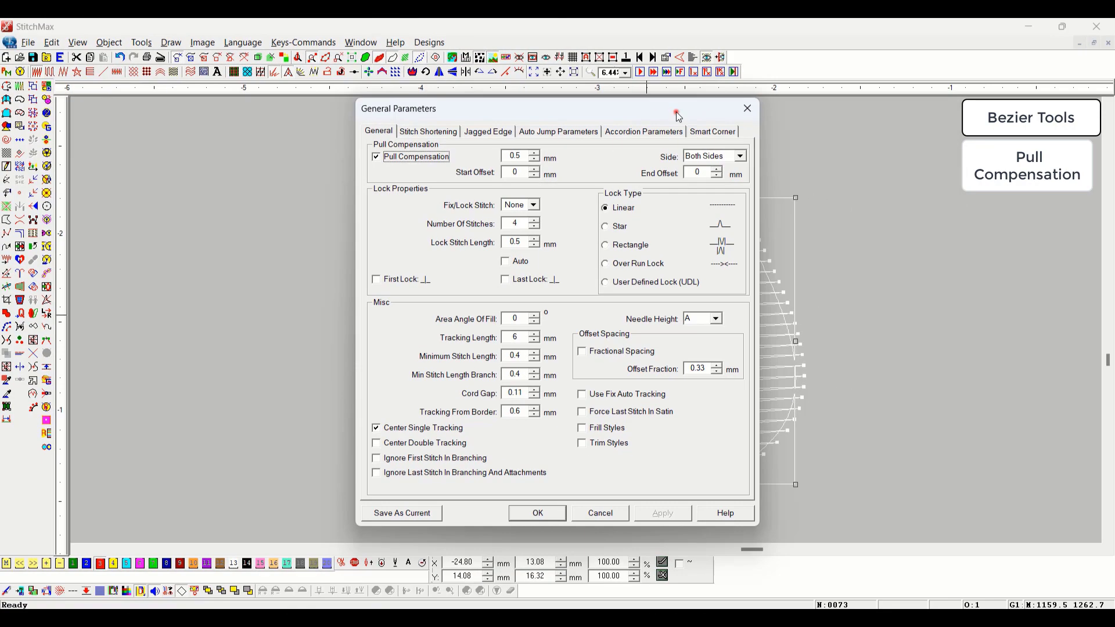
drag(676, 112, 461, 109)
key(Escape)
click(966, 323)
drag(767, 252, 525, 543)
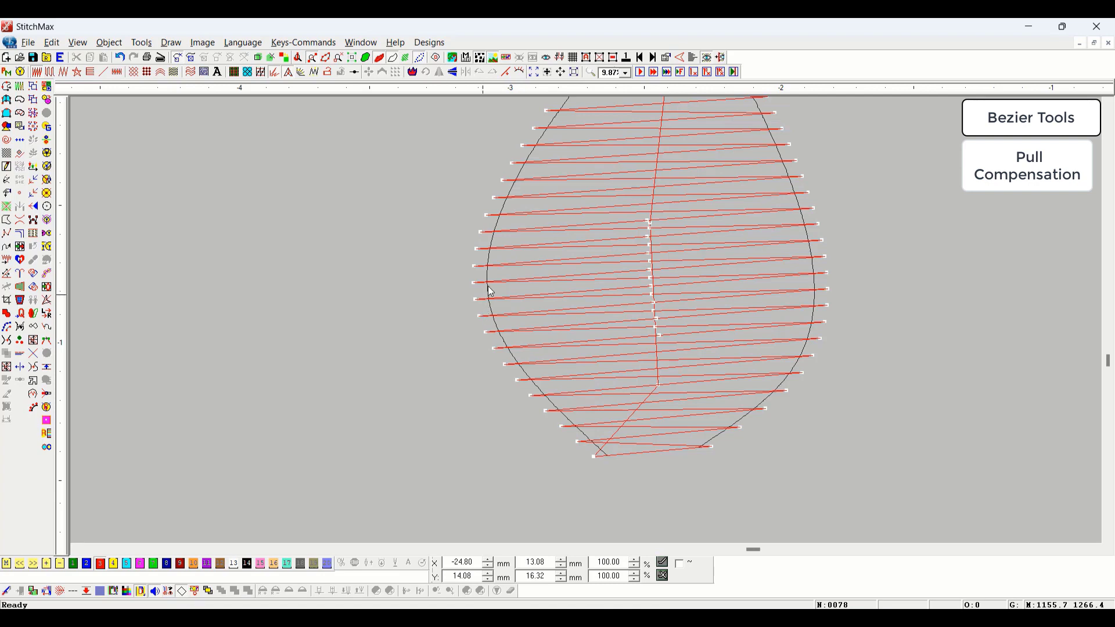
scroll(610, 209, up, 5)
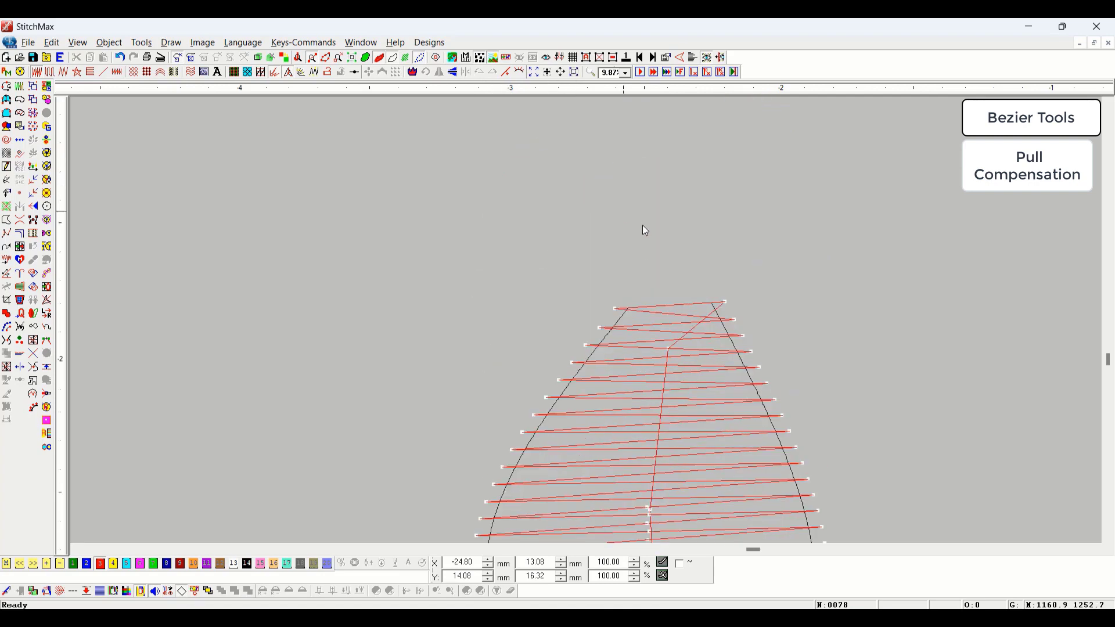
scroll(627, 388, down, 5)
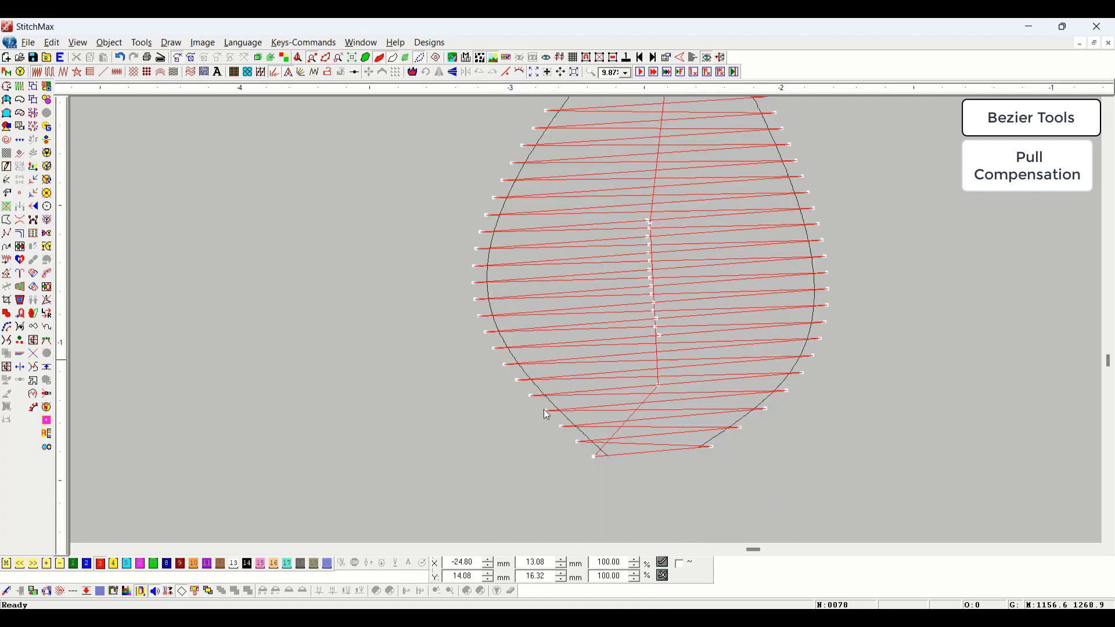
- Set the teardrop's Pull Compensation to 1 mm in General Parameters
click(536, 322)
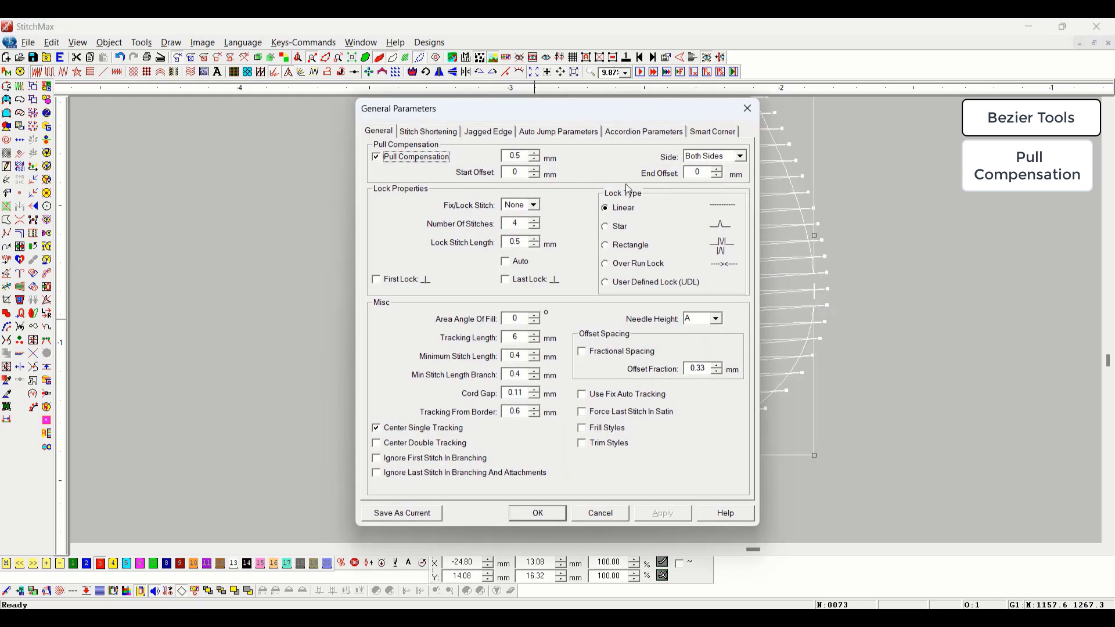
double_click(515, 155)
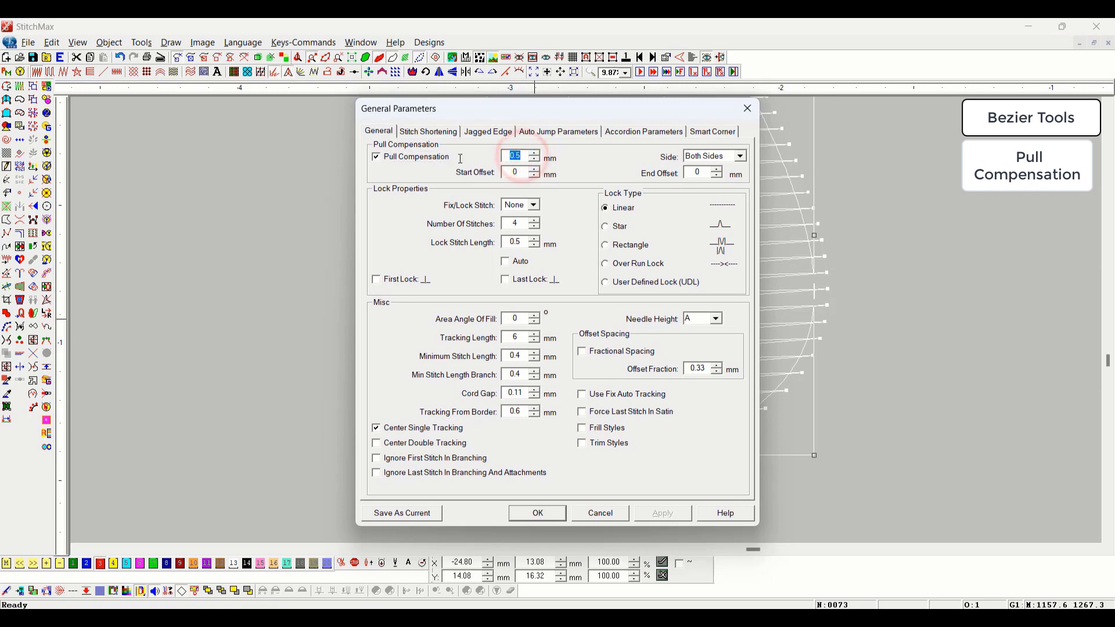
text(1)
key(Return)
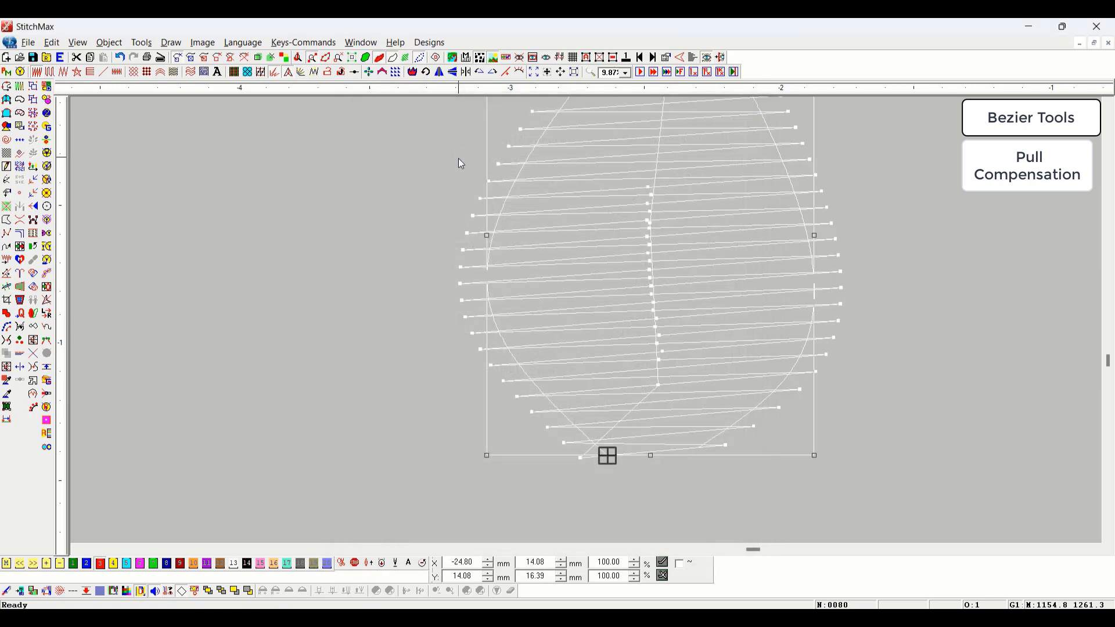
- Set the Start Offset of the teardrop's Pull Compensation to 1 mm
scroll(458, 158, down, 2)
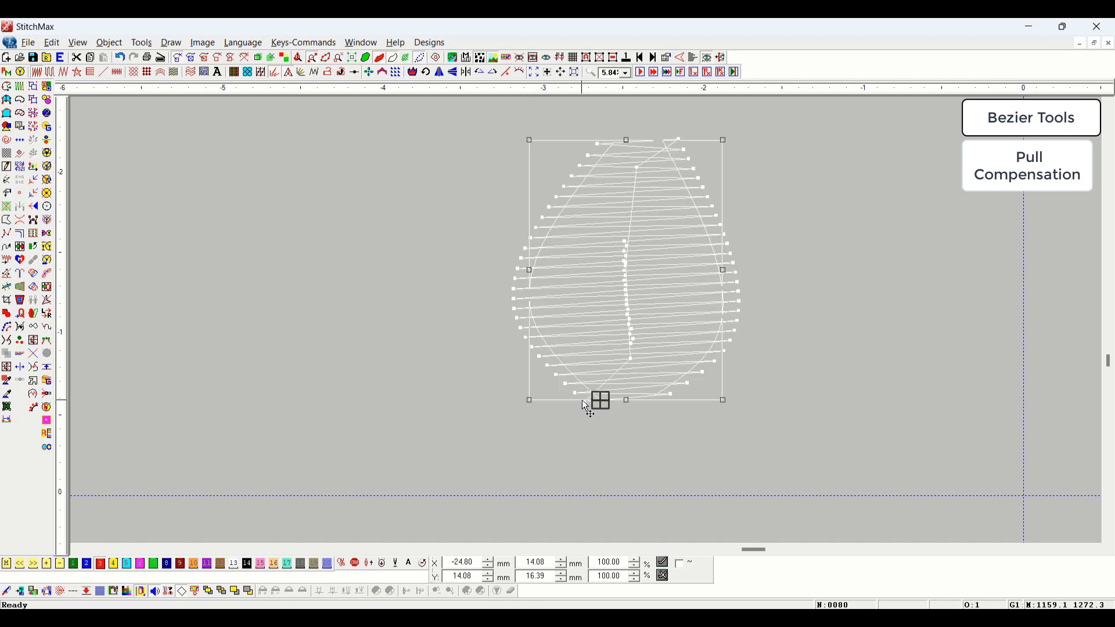
double_click(607, 147)
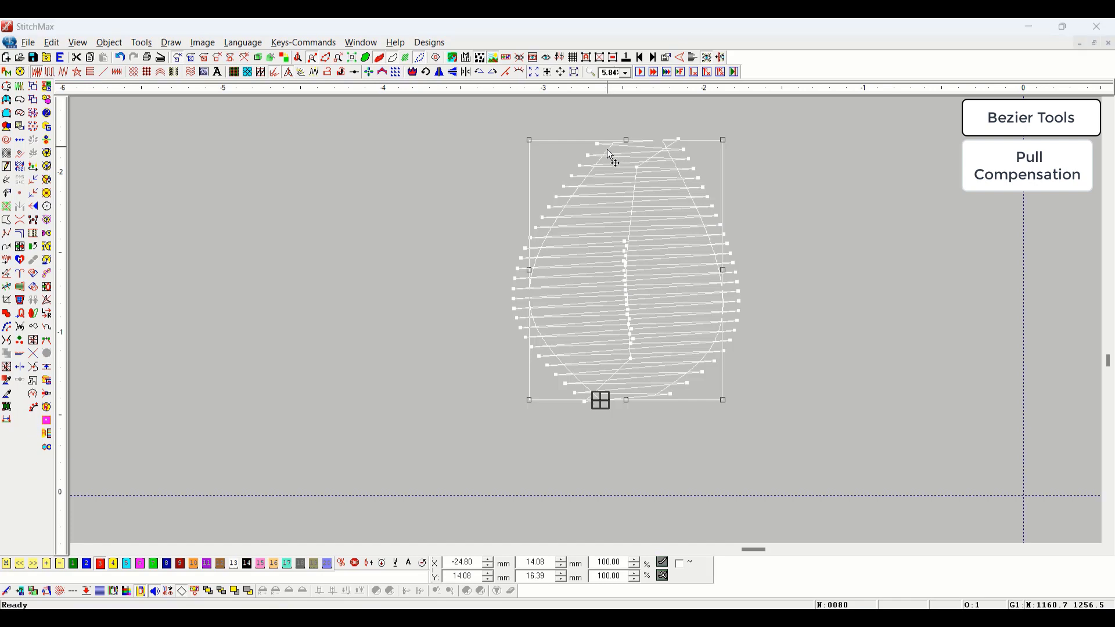
drag(522, 173, 352, 141)
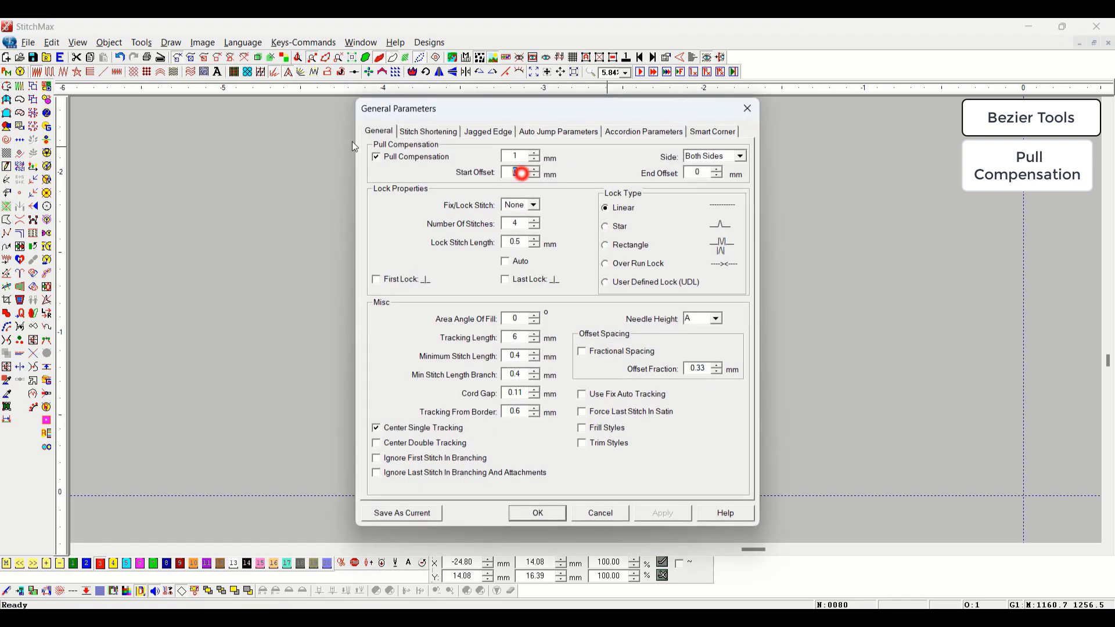
text(1)
key(Return)
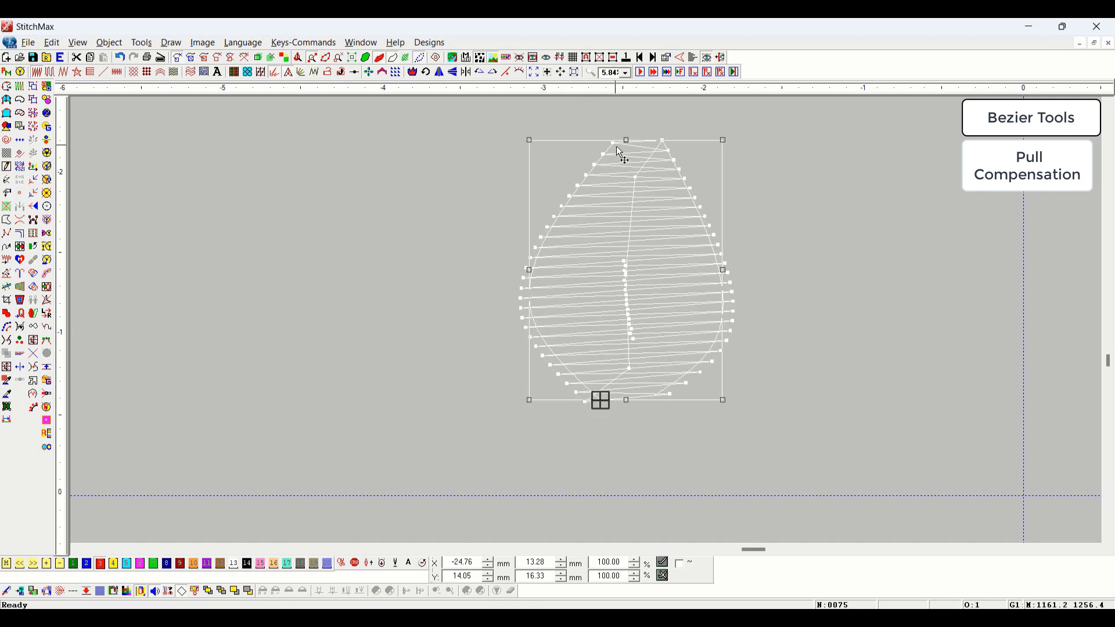
- Inspect the teardrop's start up close, reset its Pull Compensation Start Offset to 0 and set the End Offset to 1 mm
key(z)
drag(568, 103, 664, 184)
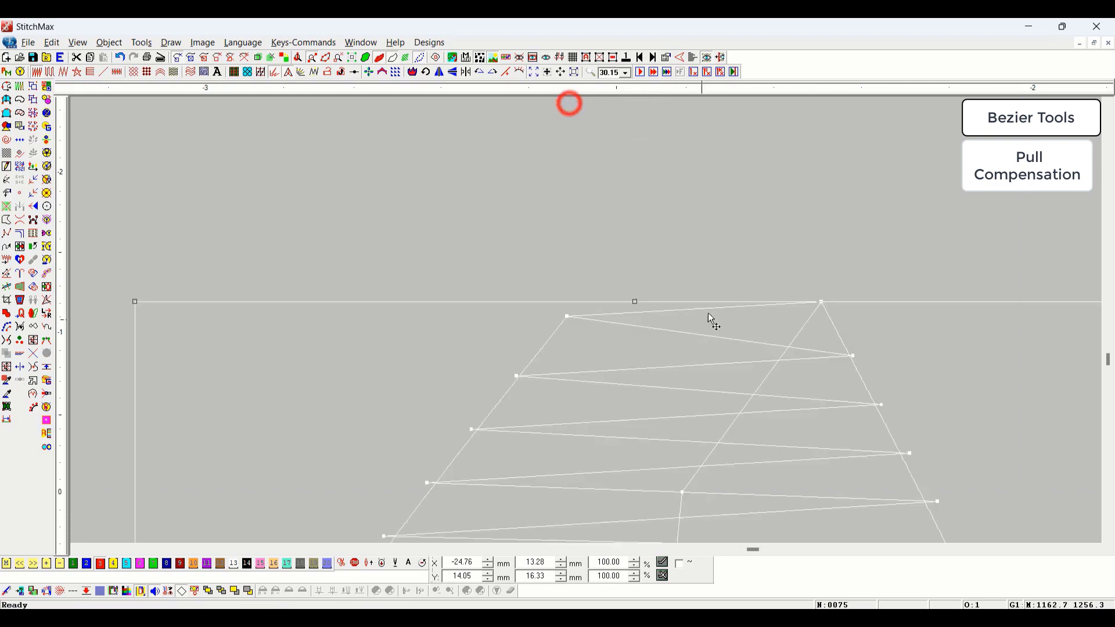
click(673, 207)
scroll(632, 345, down, 5)
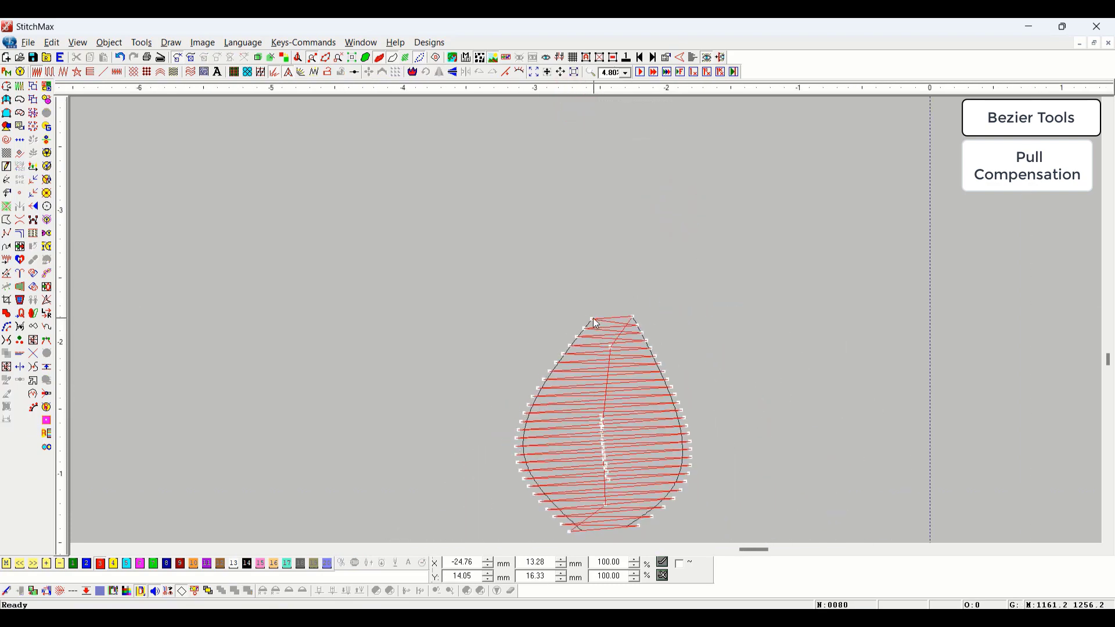
scroll(585, 367, down, 3)
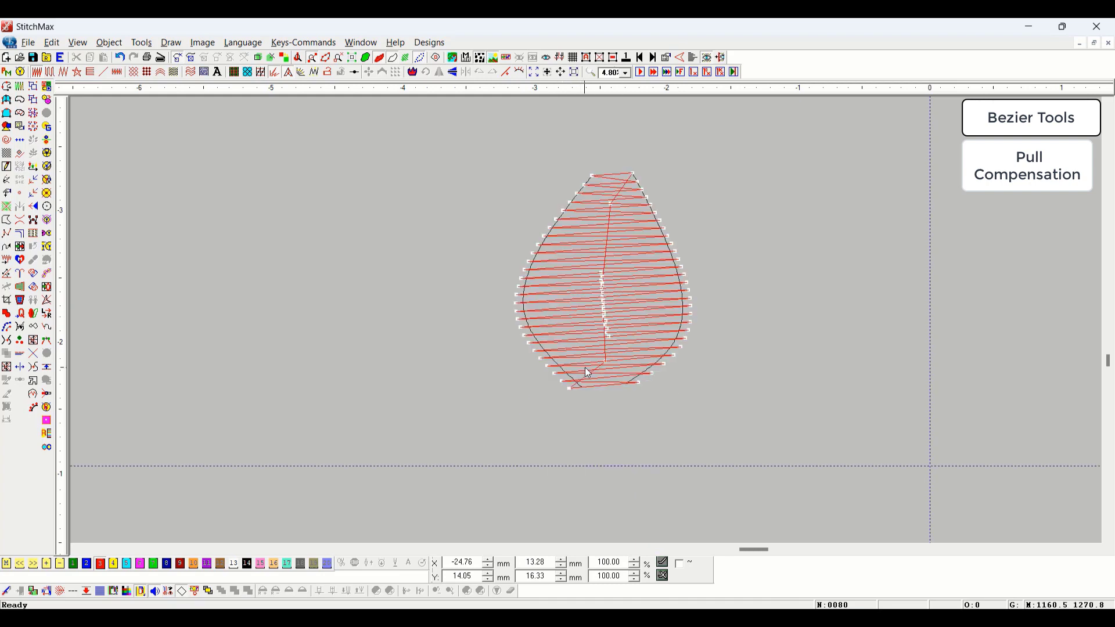
double_click(617, 352)
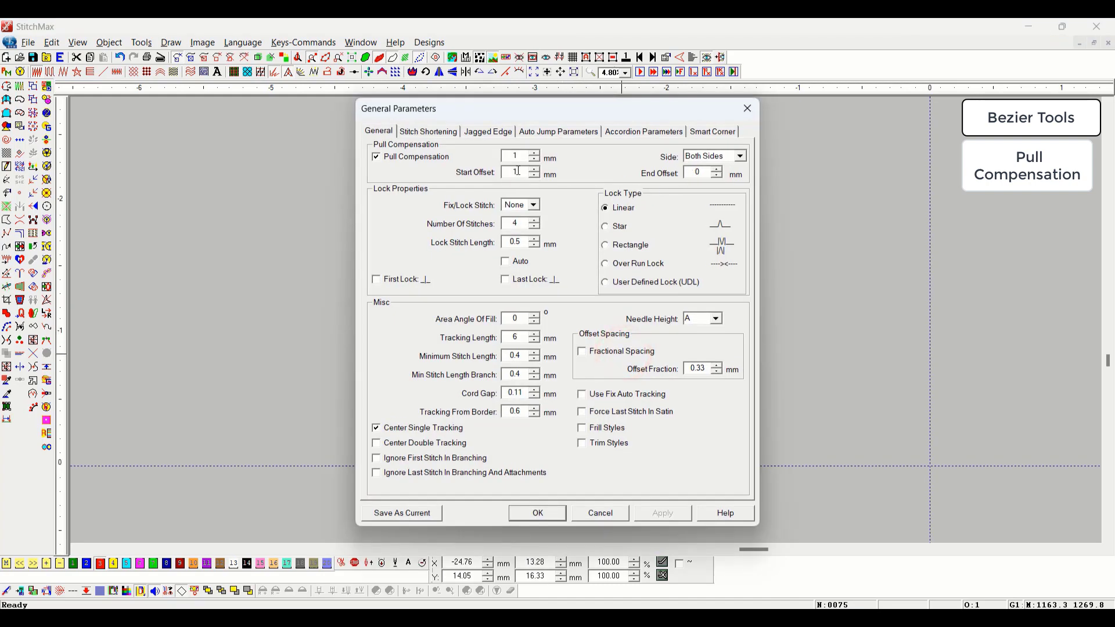
double_click(524, 172)
text(0)
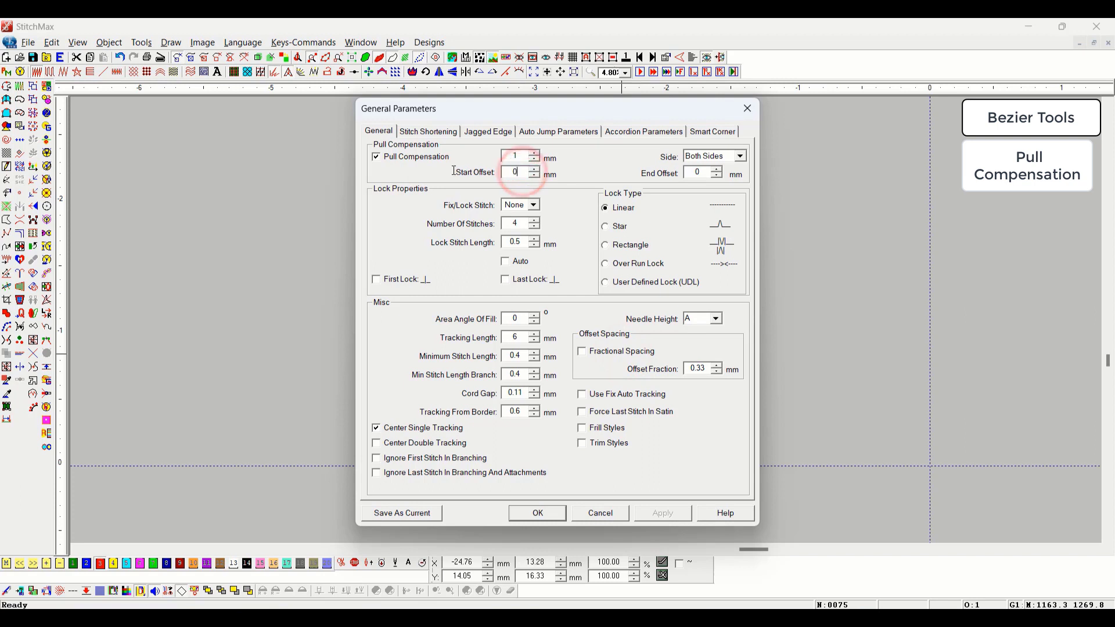
key(Tab)
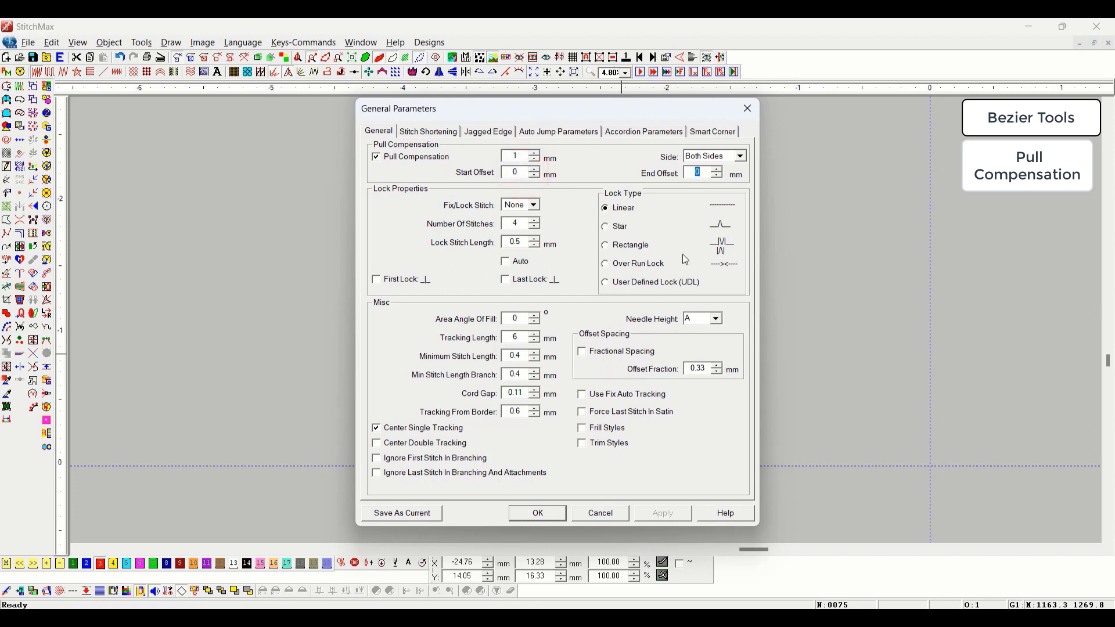
text(1)
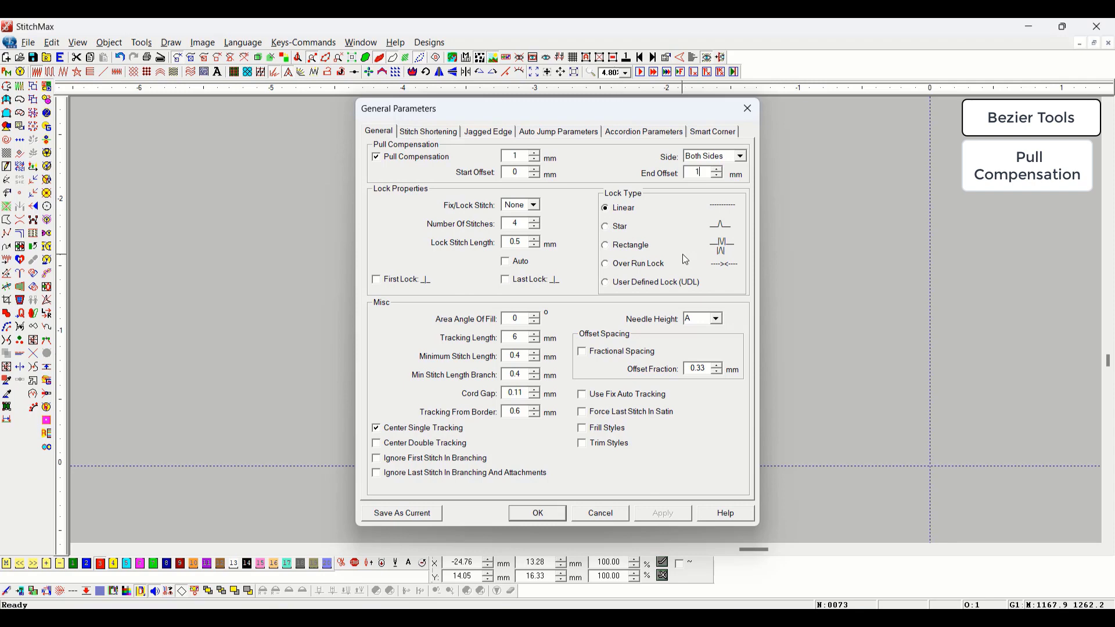
key(Return)
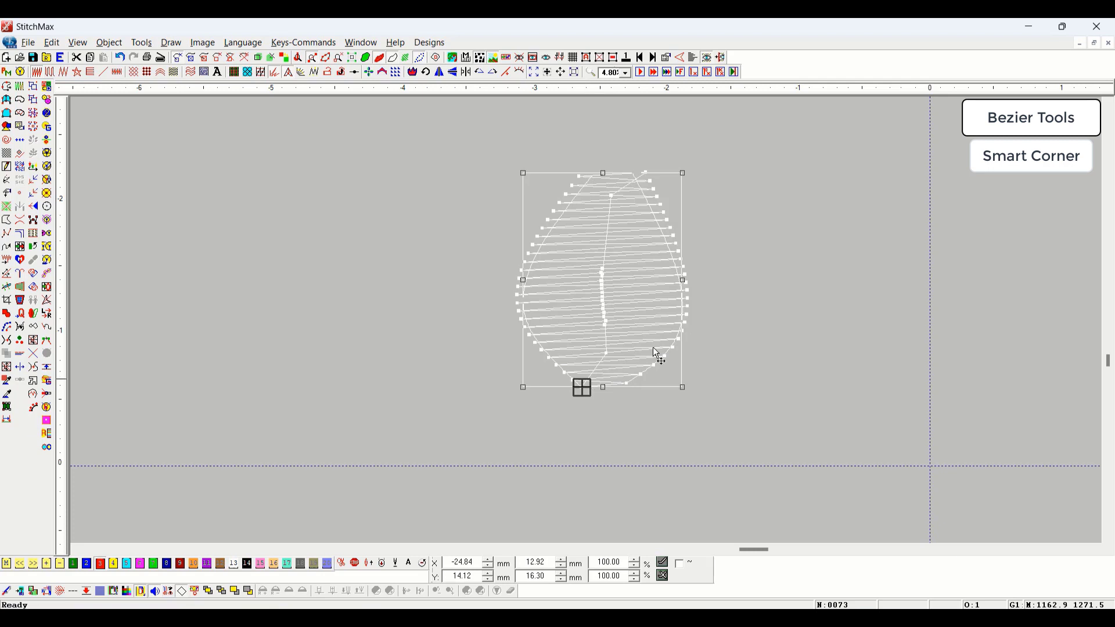
- Draw an open two-segment V-shaped line with a sharp corner, about 23.6 by 30.6 mm, beside the teardrop
scroll(691, 250, down, 4)
click(726, 360)
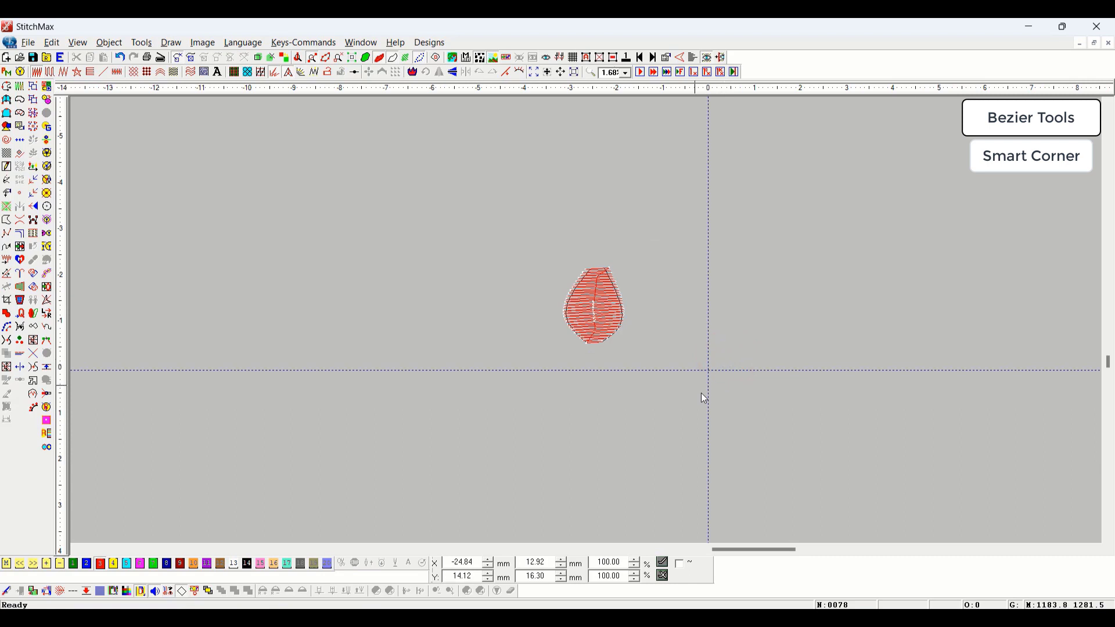
key(F6)
click(684, 382)
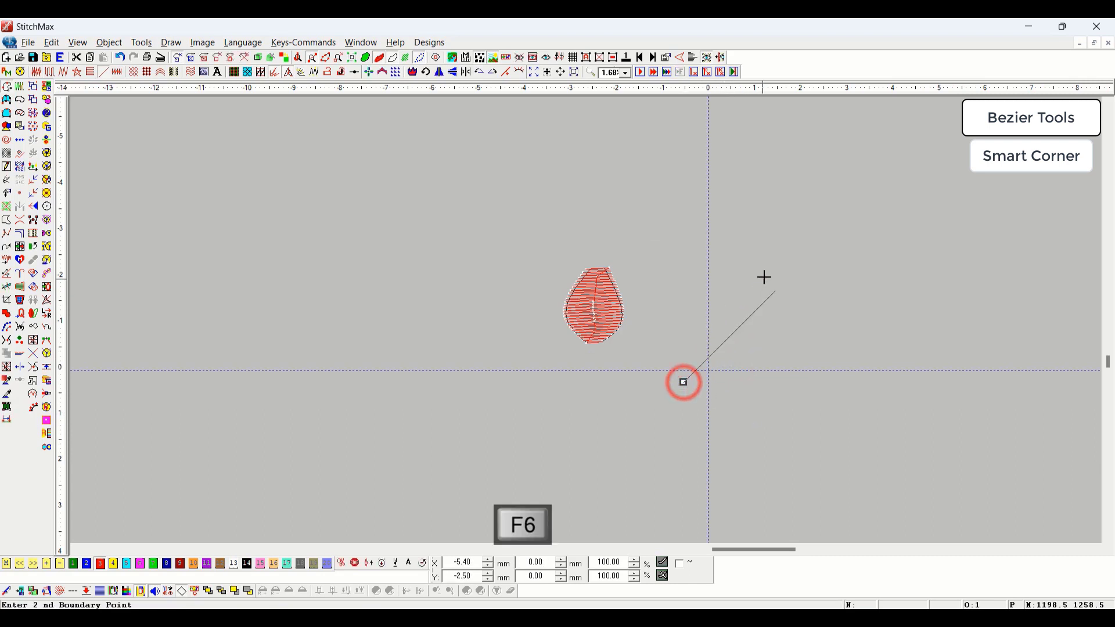
click(793, 273)
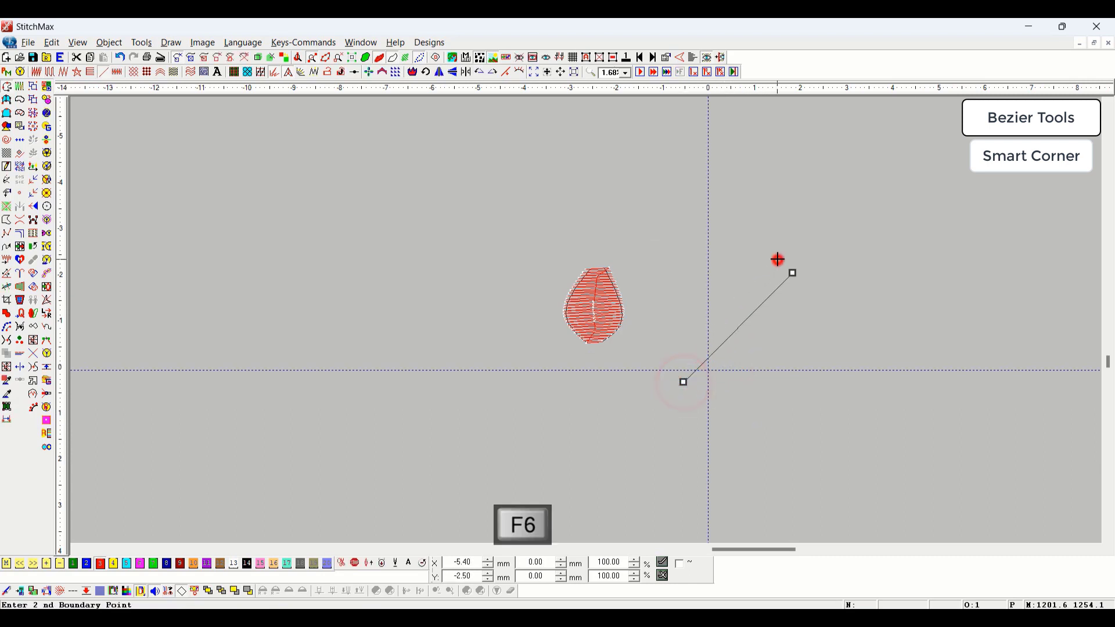
click(755, 412)
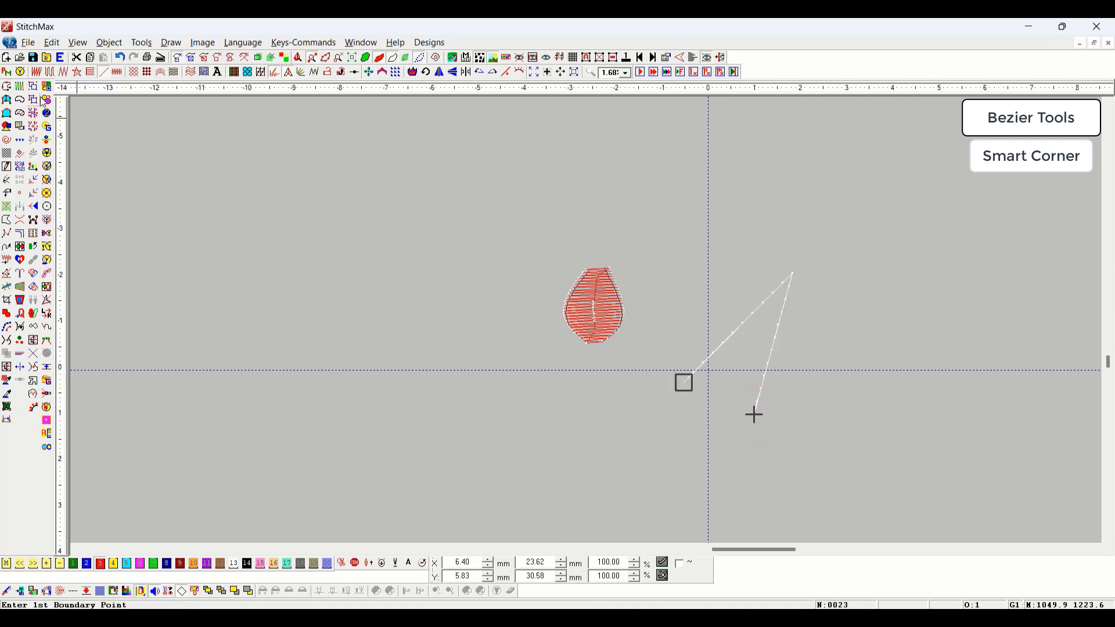
- Turn the V-shaped line into a Central Fill column and apply satin stitching to it
click(117, 74)
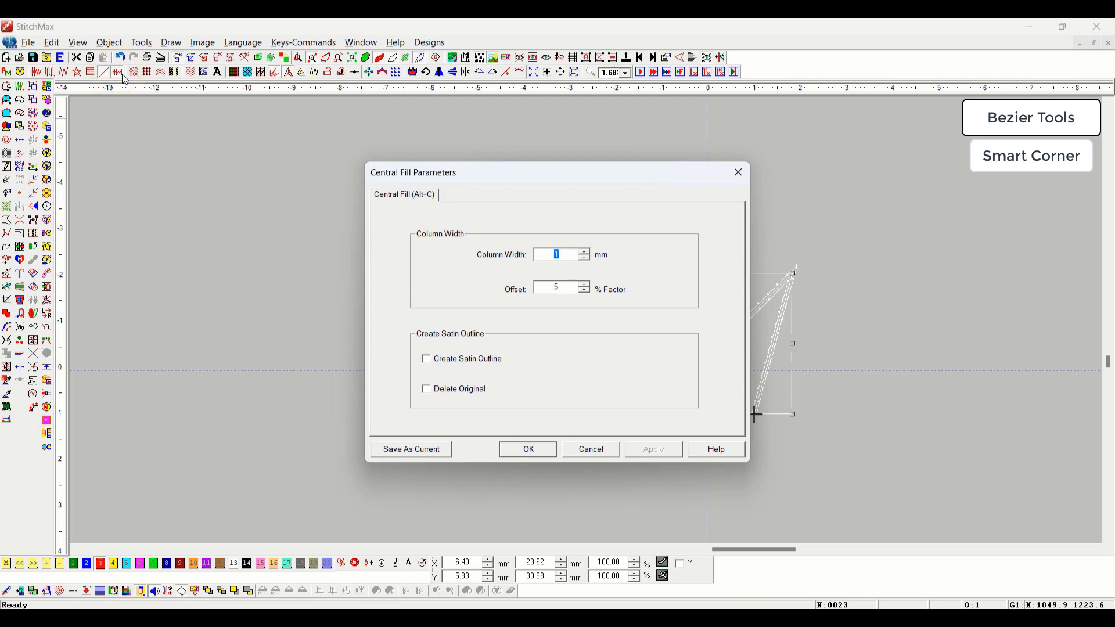
key(Return)
key(z)
drag(825, 222, 746, 349)
click(36, 72)
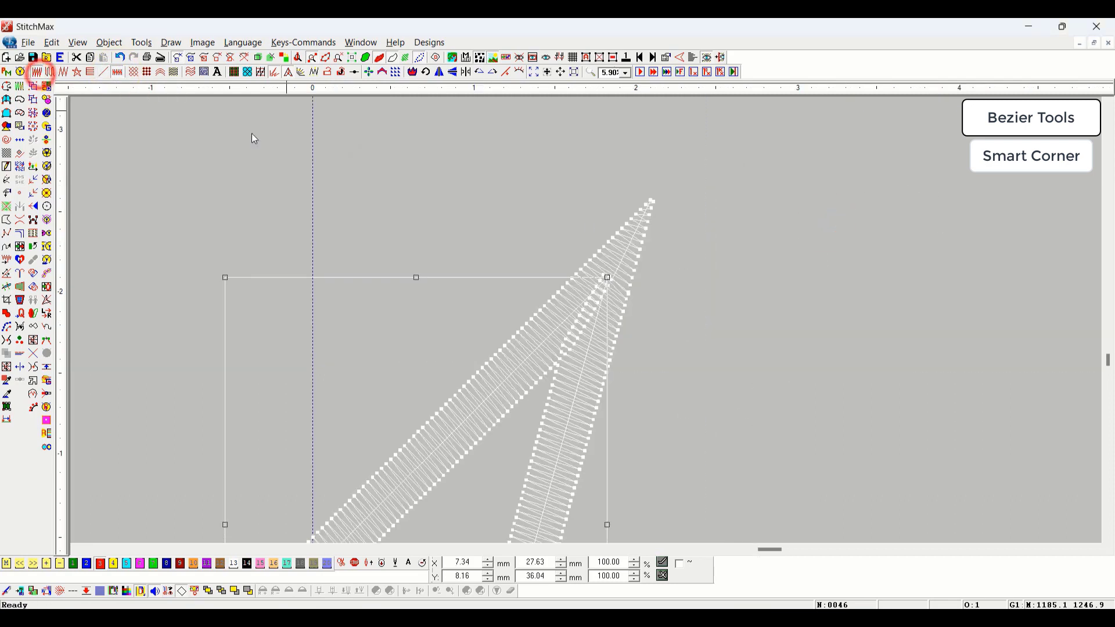
- Deselect the V-shaped column and examine its sharp corner up close in the realistic stitch view
click(813, 288)
scroll(791, 284, down, 2)
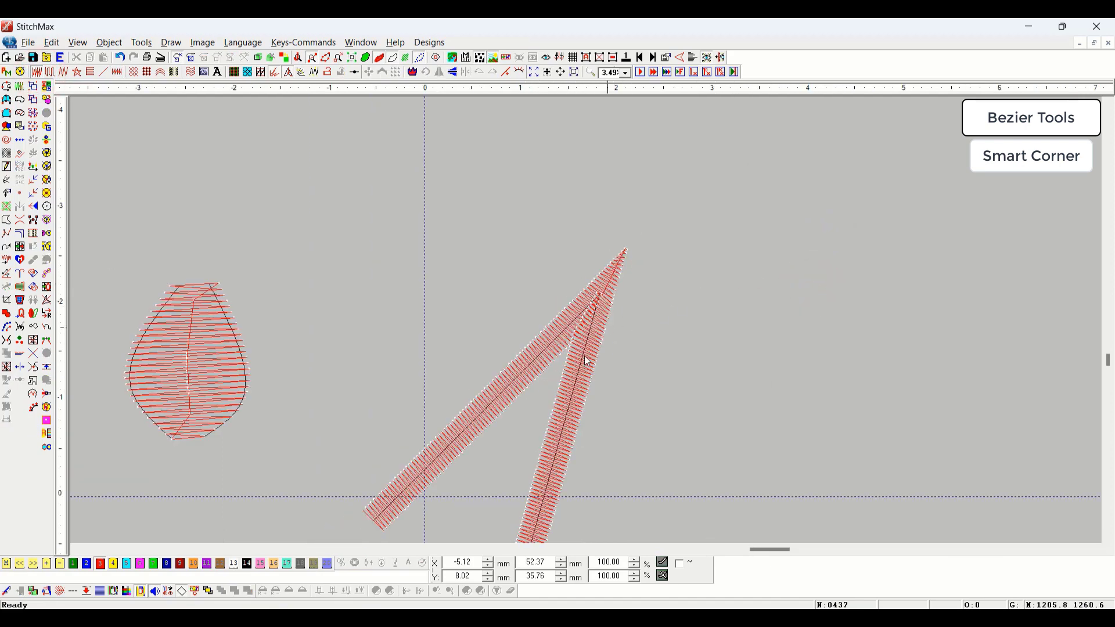
scroll(596, 325, down, 1)
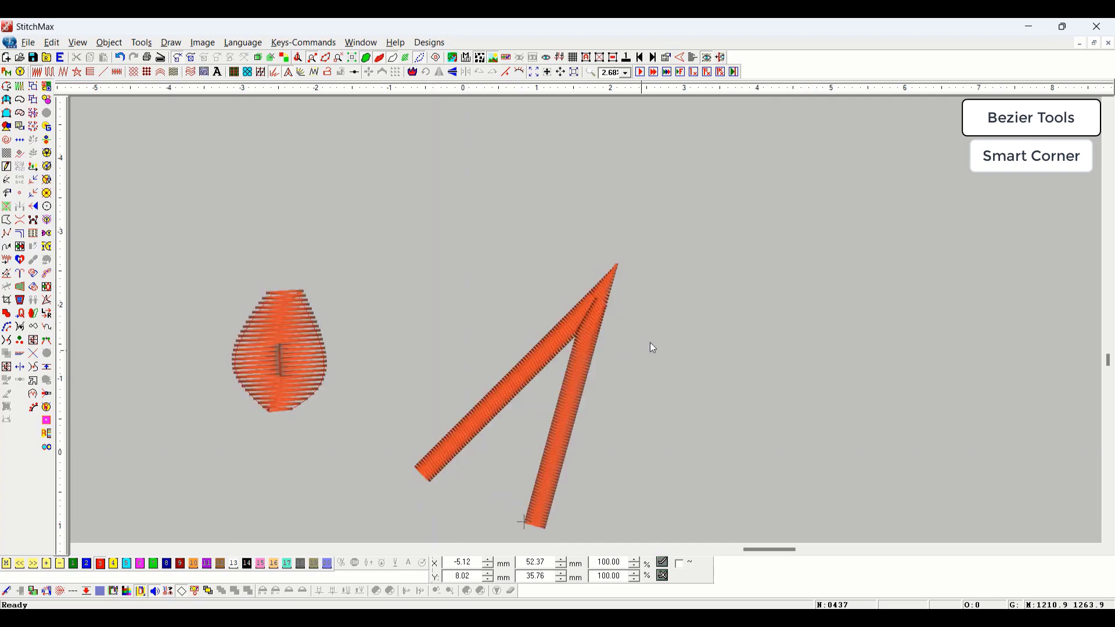
drag(632, 252, 545, 399)
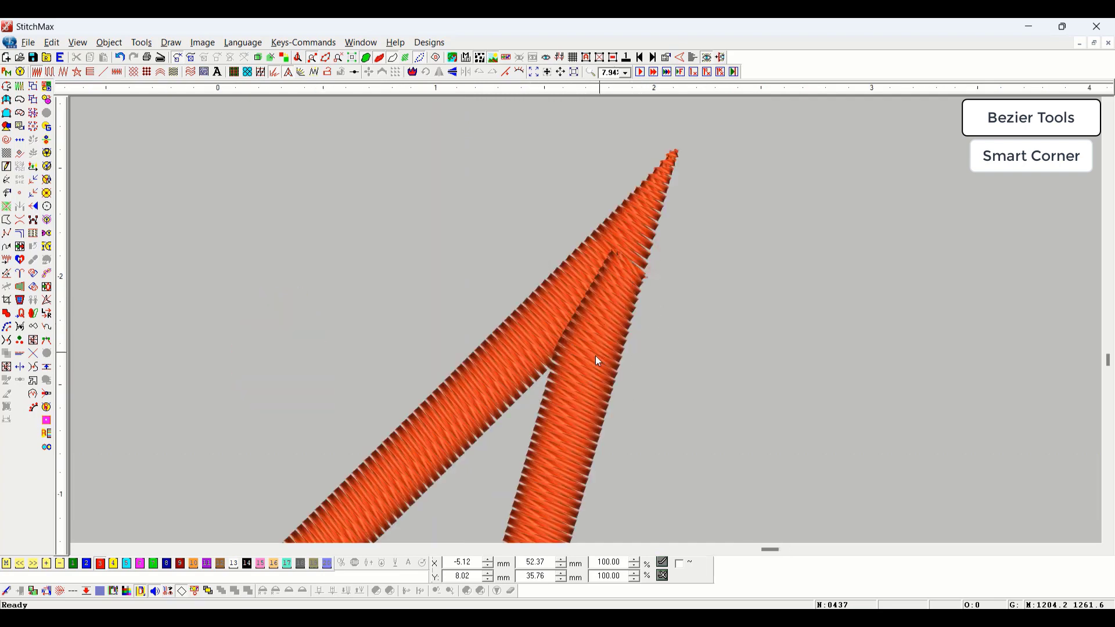
scroll(595, 356, down, 2)
scroll(528, 363, down, 2)
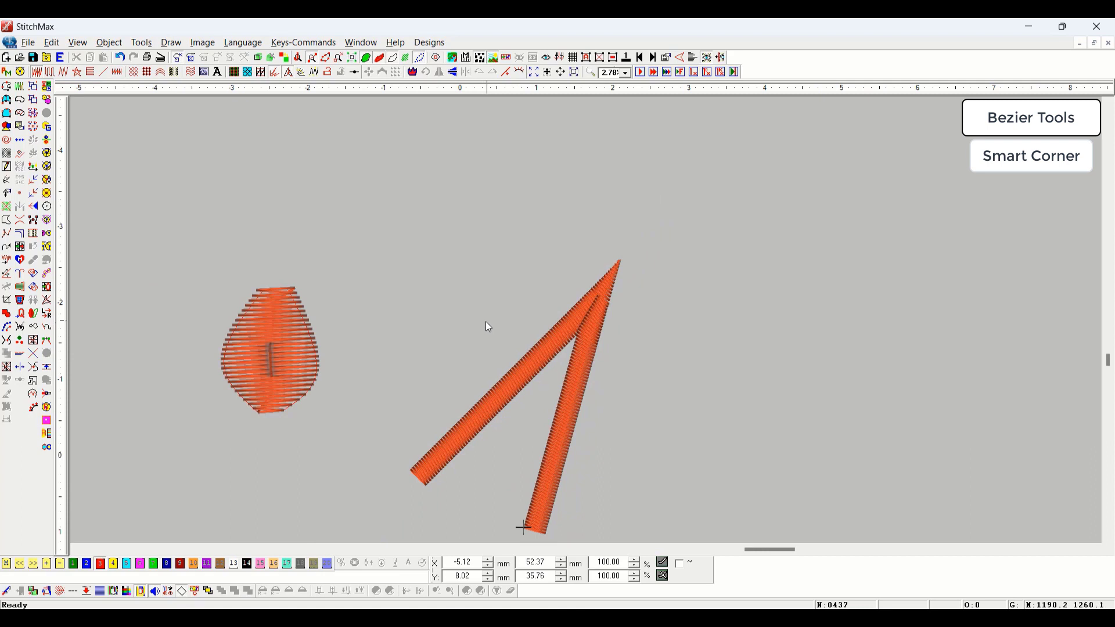
- Draw a chevron-shaped Bezier satin column above the V from inner and outer angled boundaries, about 21 by 22.7 mm
key(F11)
click(458, 317)
click(547, 207)
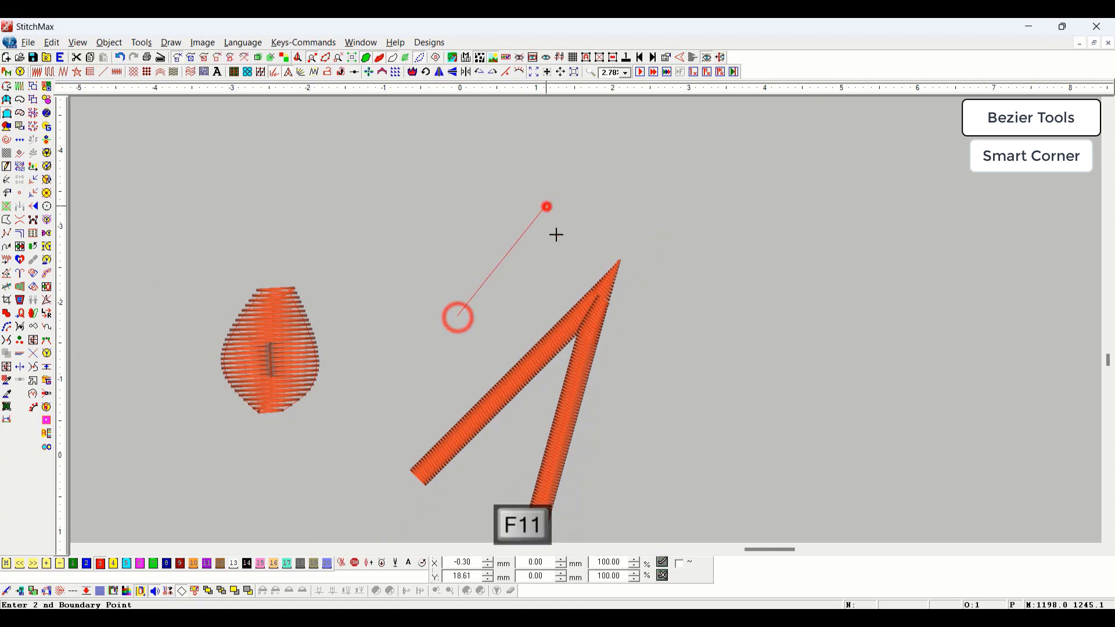
click(579, 287)
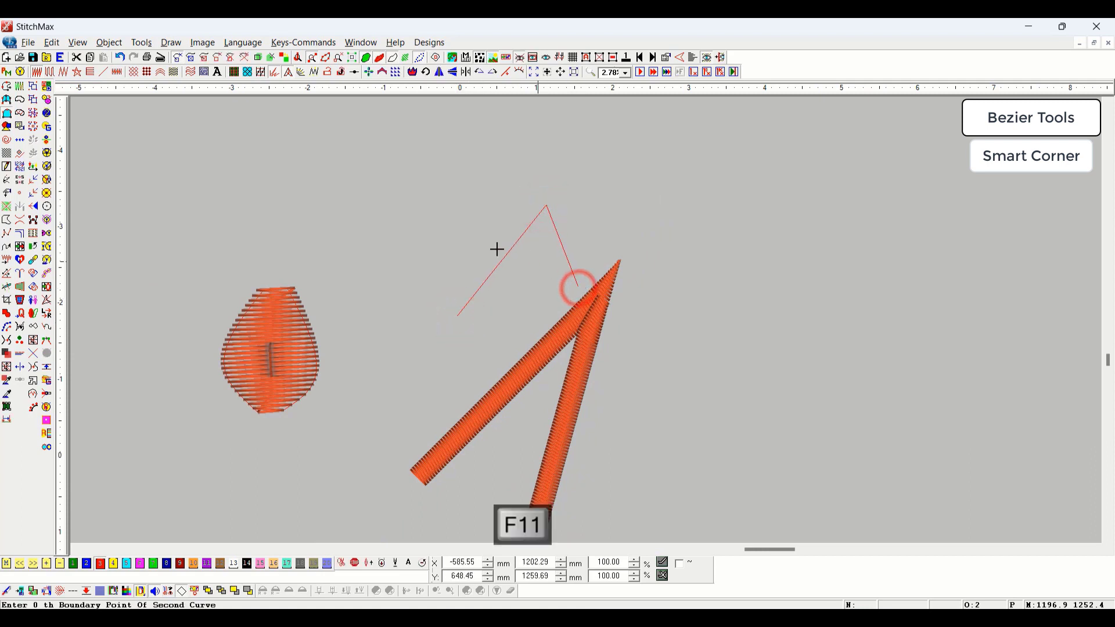
click(440, 299)
click(547, 141)
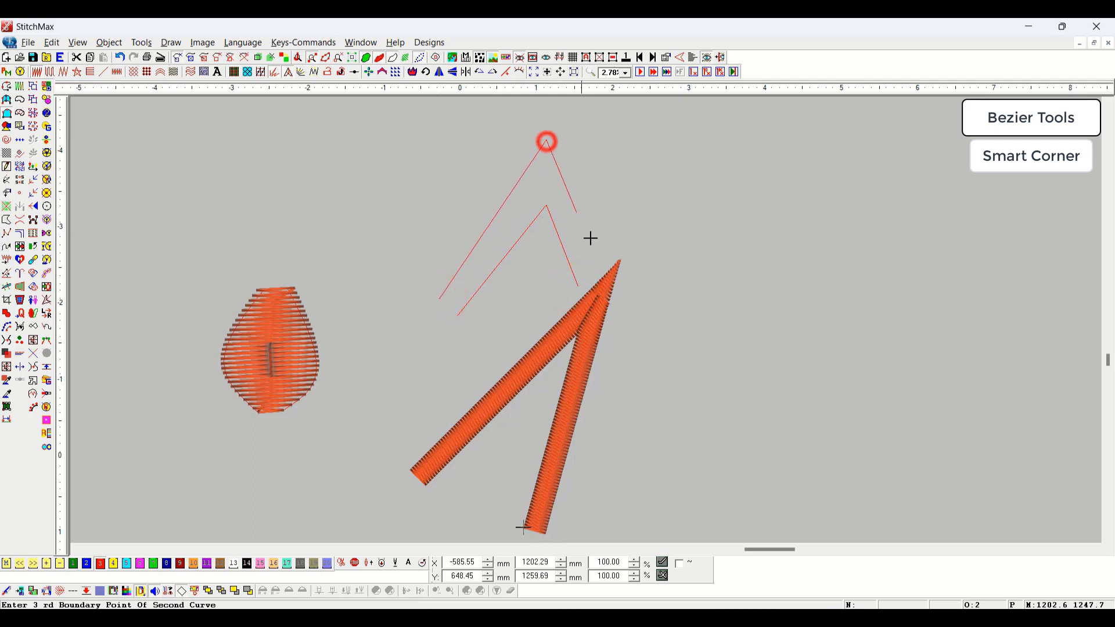
click(600, 273)
click(669, 194)
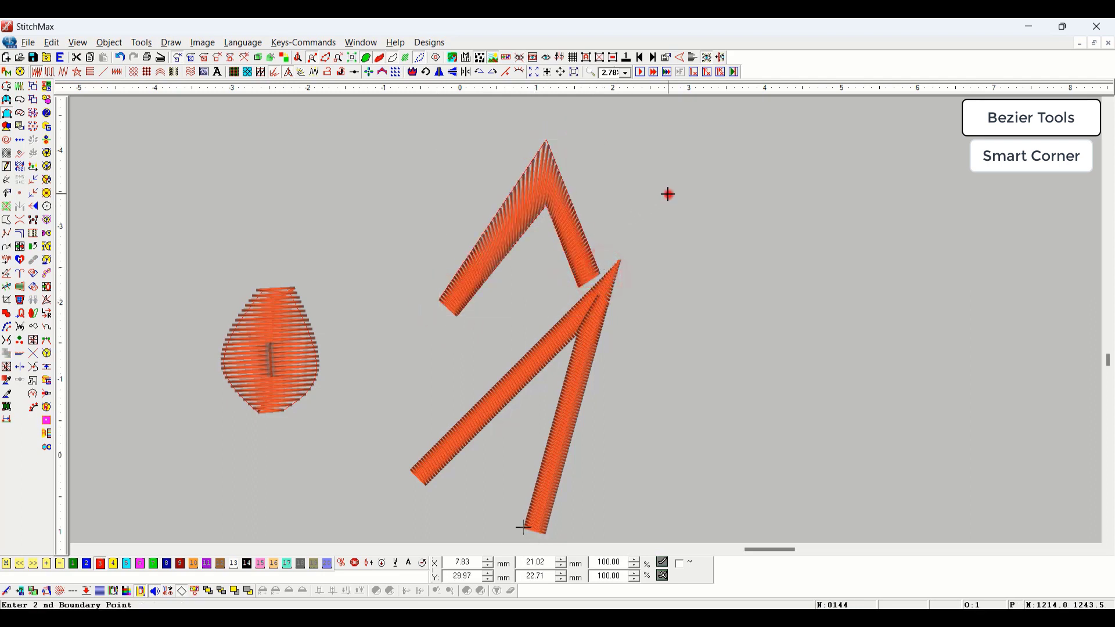
- Check the new chevron's corner stitches, and move the chevron up and to the left, clear of the V-shaped column
scroll(525, 239, up, 3)
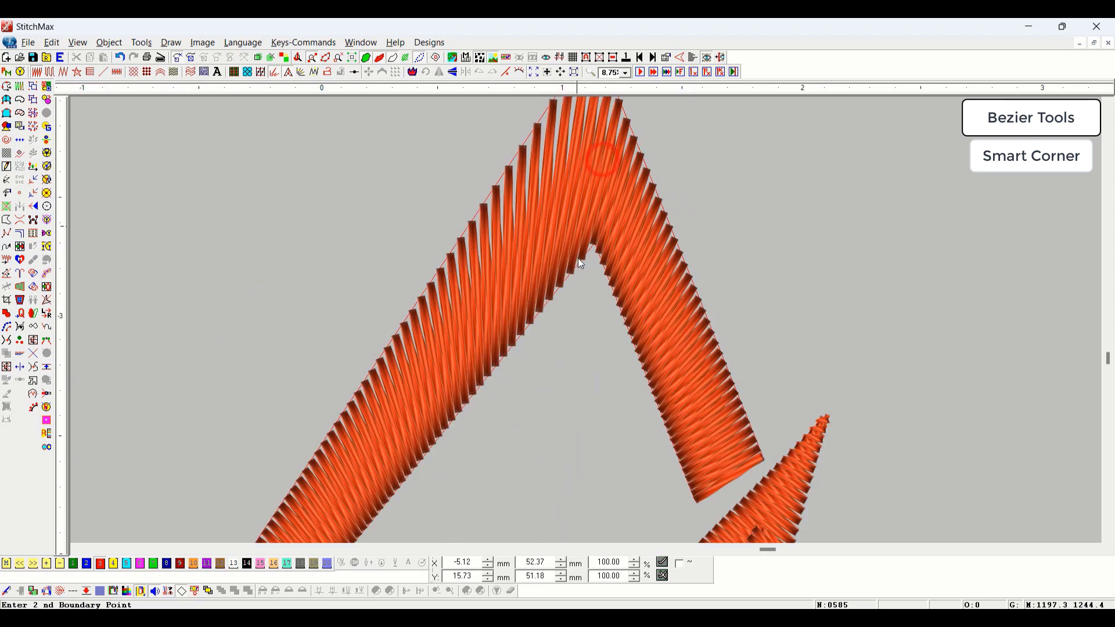
scroll(592, 253, down, 2)
scroll(589, 235, down, 1)
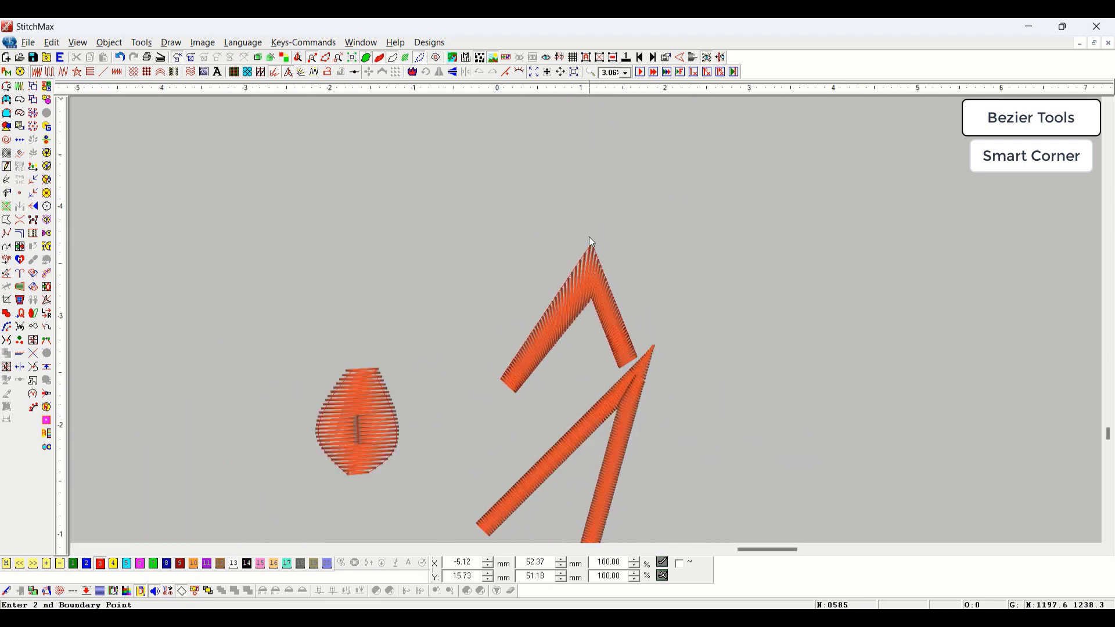
click(587, 286)
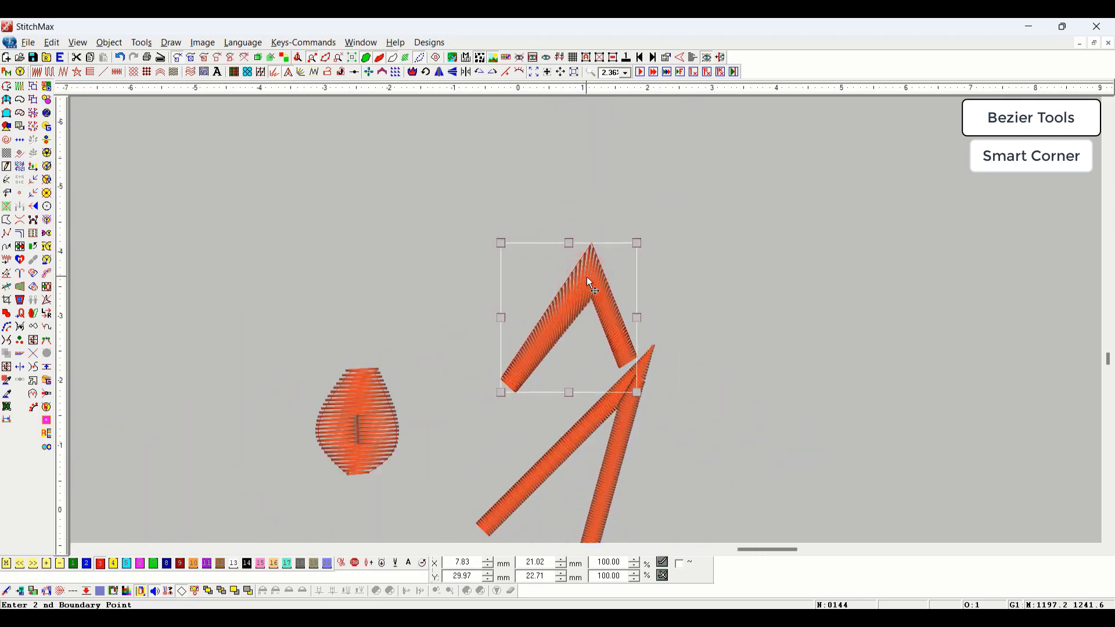
drag(568, 311, 493, 249)
click(730, 317)
scroll(691, 311, down, 1)
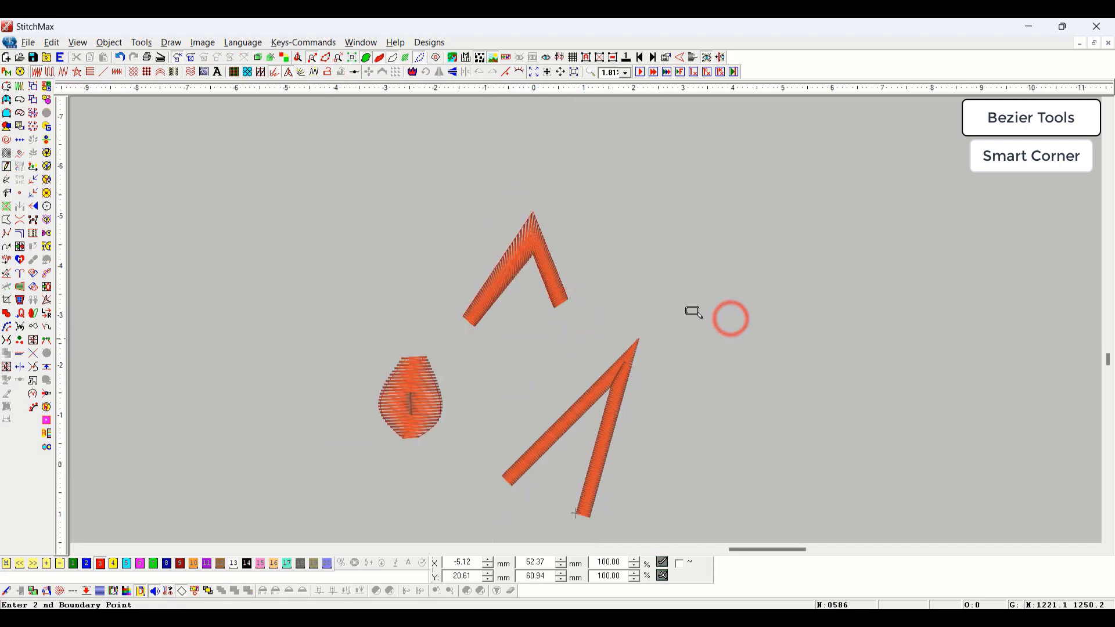
- Apply Smart Corner to the V-shaped satin column
scroll(602, 362, up, 5)
click(607, 355)
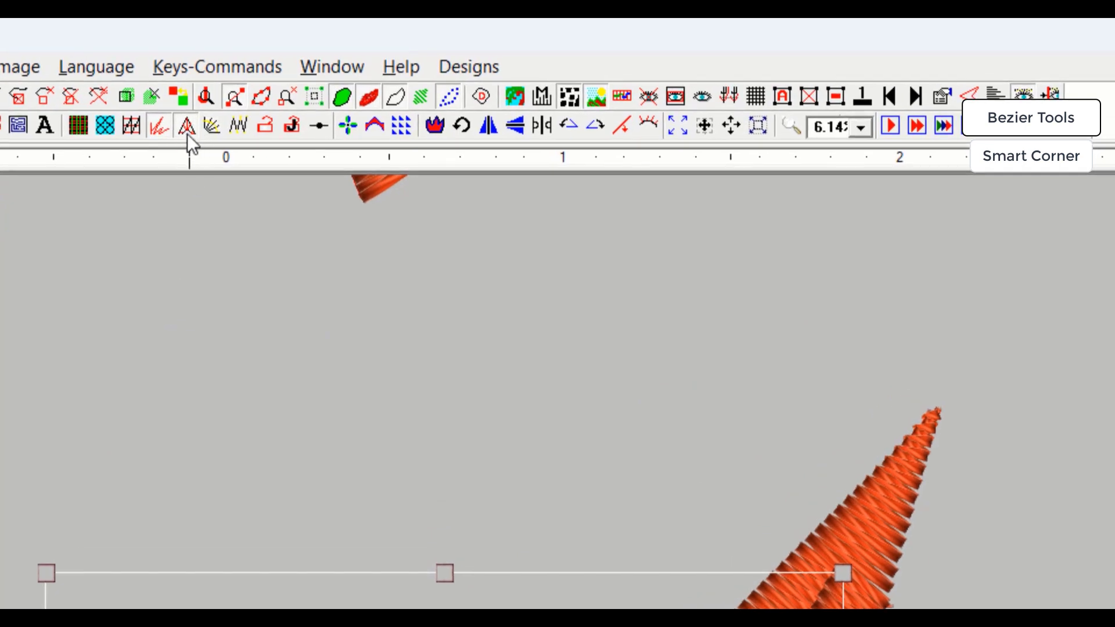
click(187, 125)
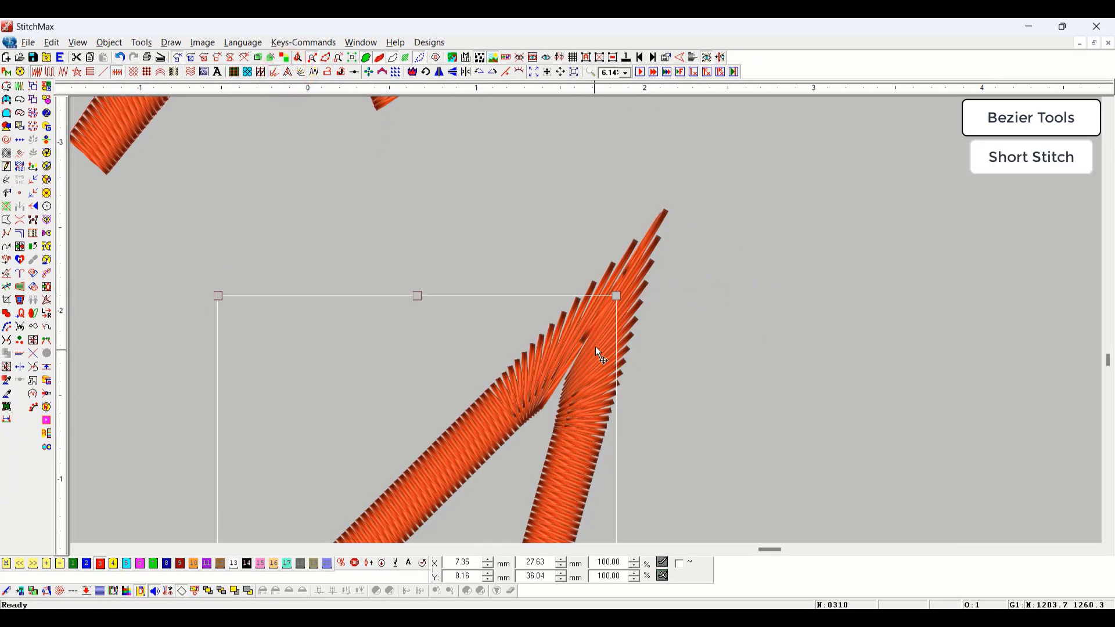
- Move the V's corner node slightly down and inward, sizing the shape to about 25.7 by 32.4 mm, and deselect it
scroll(583, 353, down, 3)
key(space)
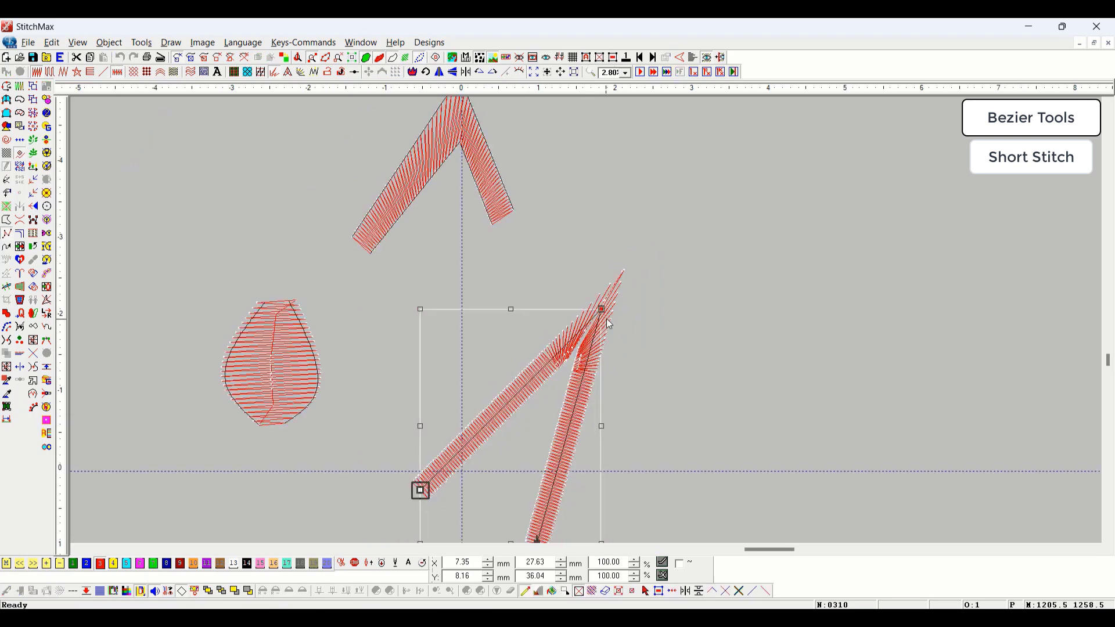
drag(602, 310, 590, 333)
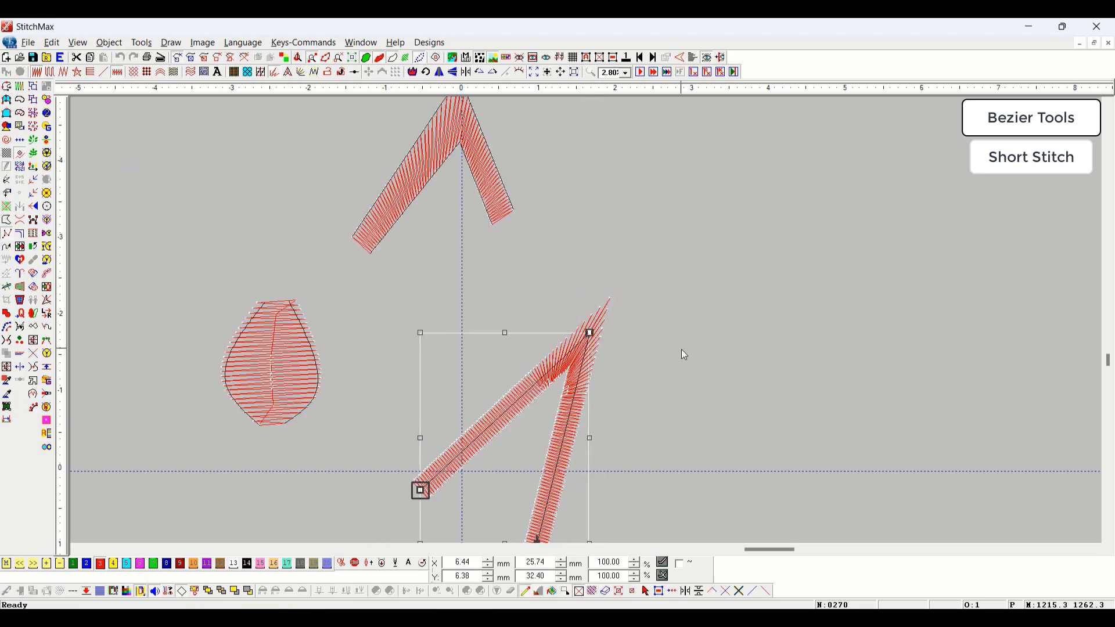
key(space)
click(724, 314)
scroll(601, 345, down, 2)
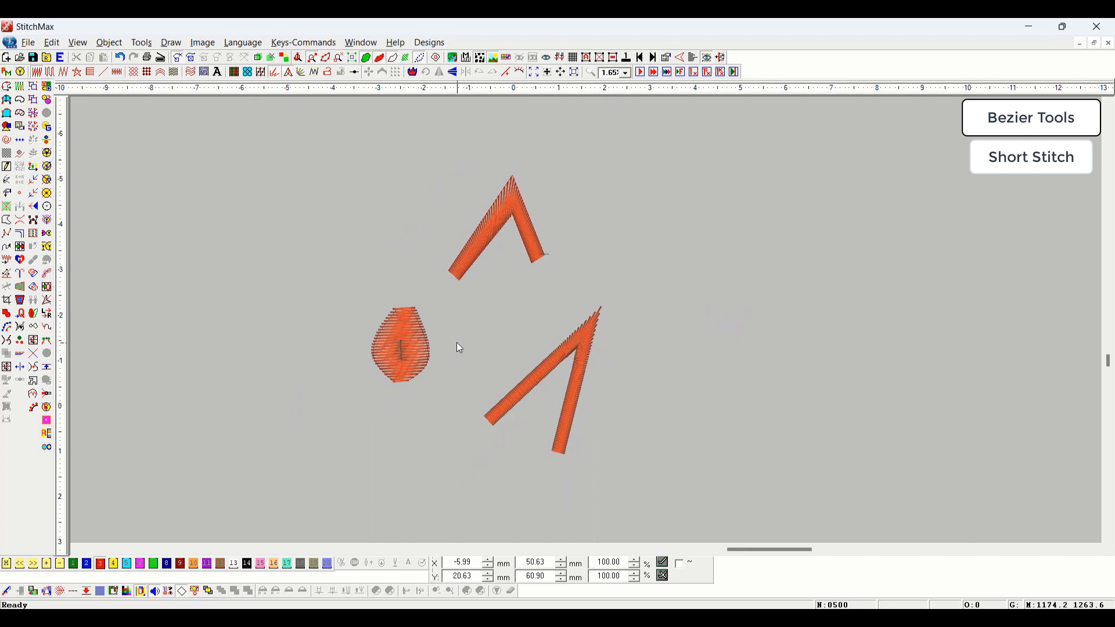
- Draw a horseshoe-shaped Bezier satin column beside the chevron from a small inner arc and a larger outer arc, about 19.7 by 17.3 mm
scroll(456, 343, down, 2)
drag(626, 197, 707, 312)
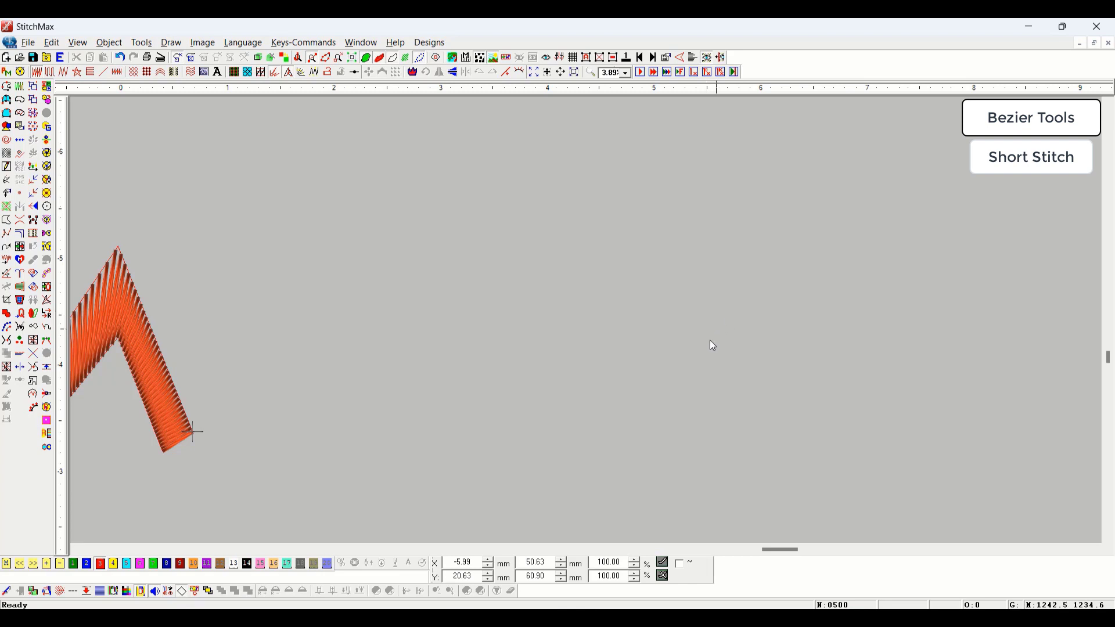
scroll(558, 235, down, 3)
key(F11)
click(486, 375)
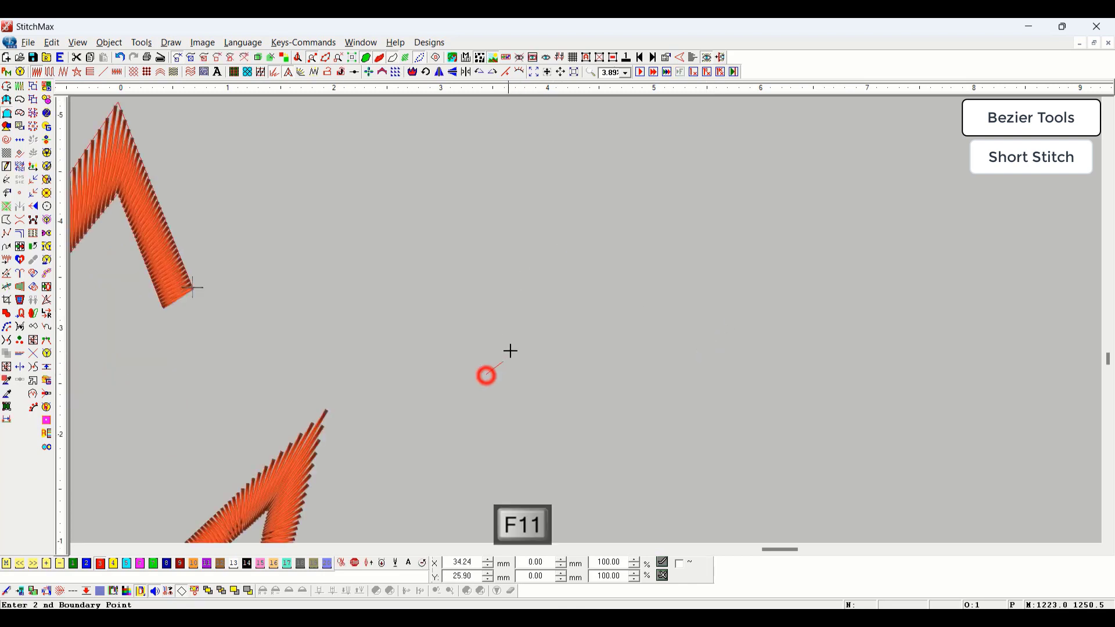
click(523, 327)
click(566, 377)
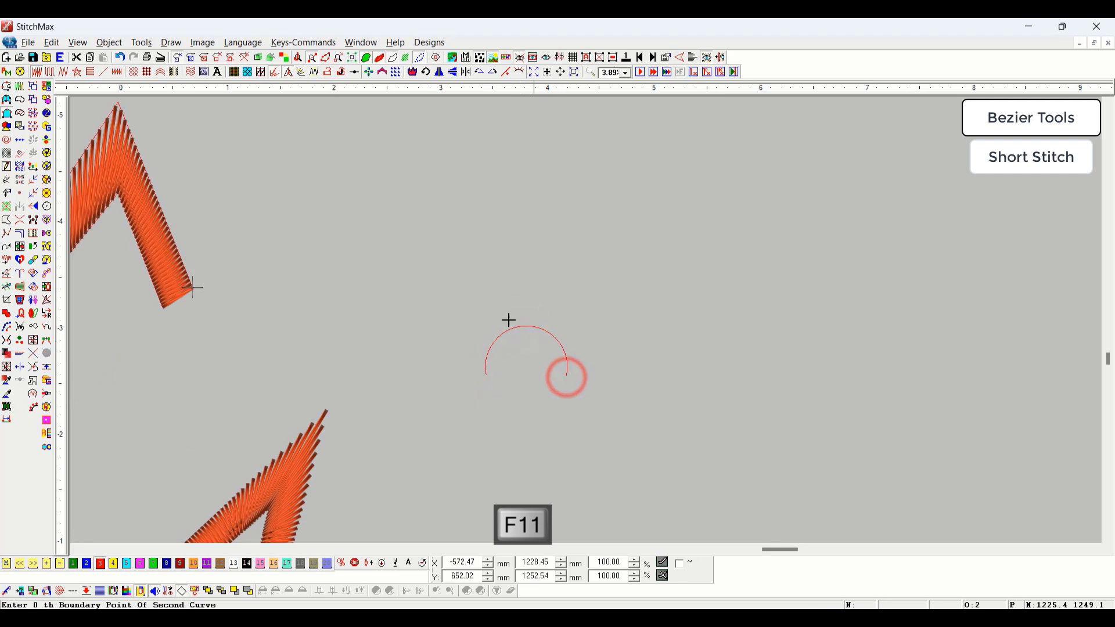
click(452, 364)
click(528, 193)
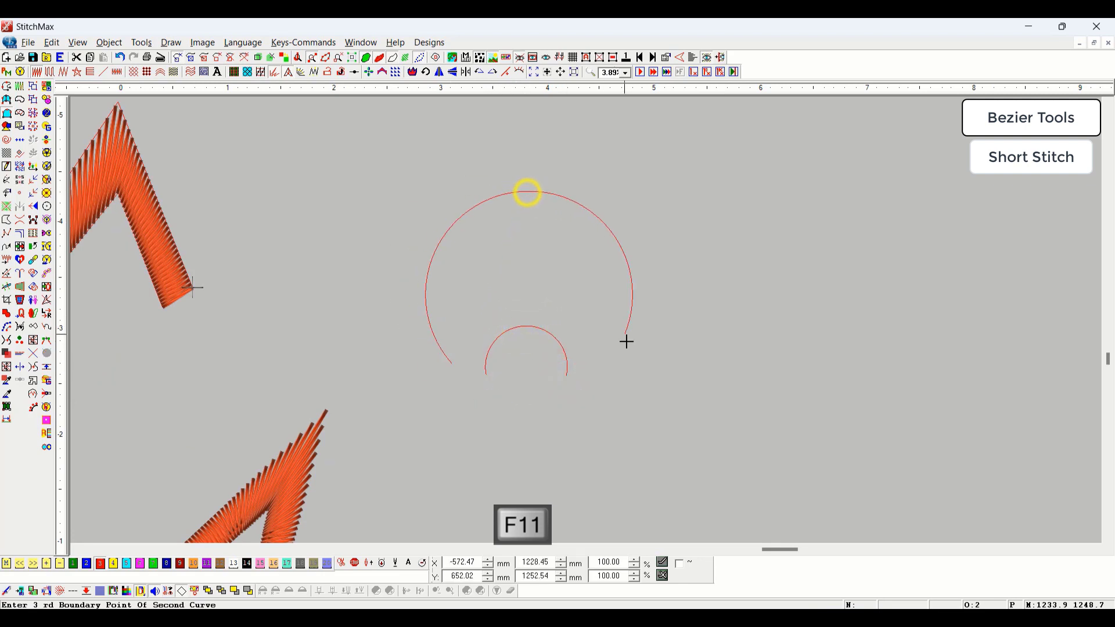
click(604, 377)
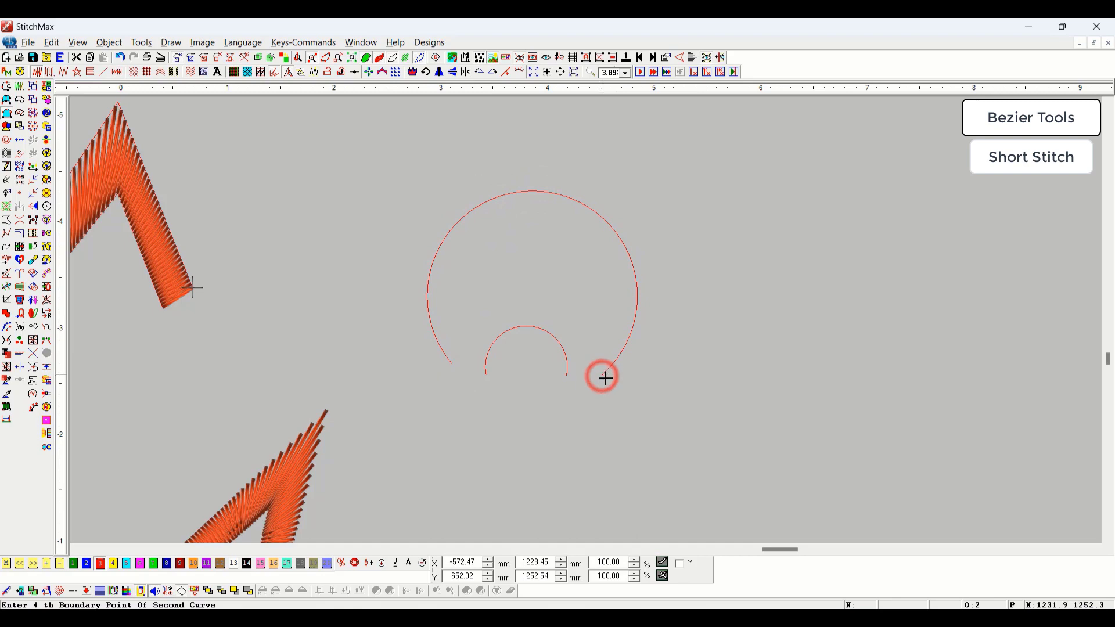
key(Return)
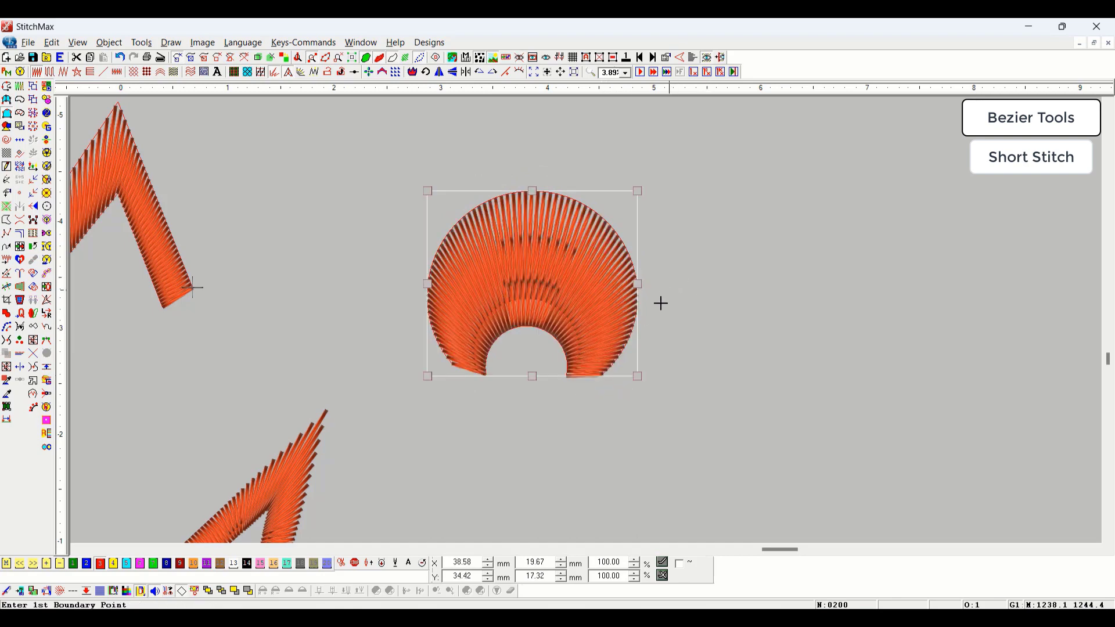
key(Escape)
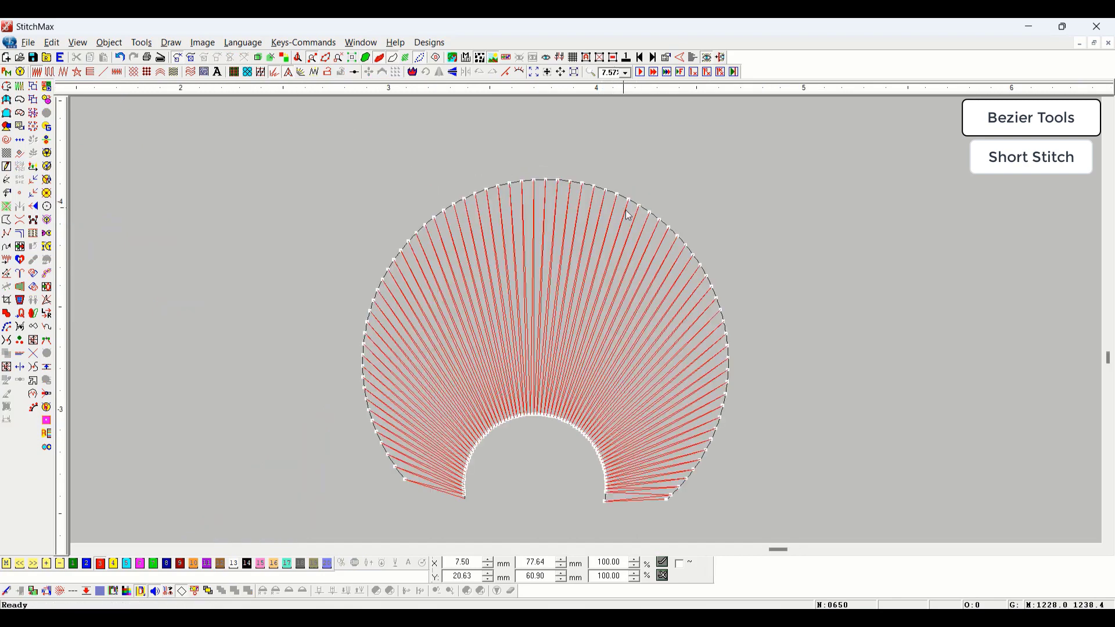
- Apply Short Stitch to the horseshoe-shaped satin column
key(z)
drag(575, 343, 431, 522)
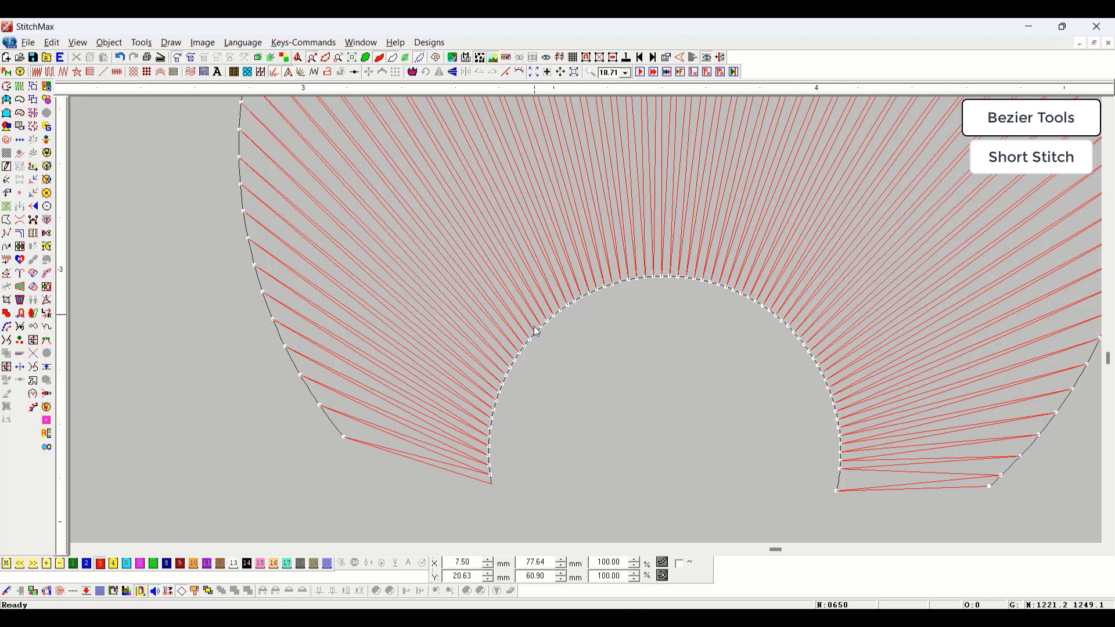
scroll(819, 358, down, 3)
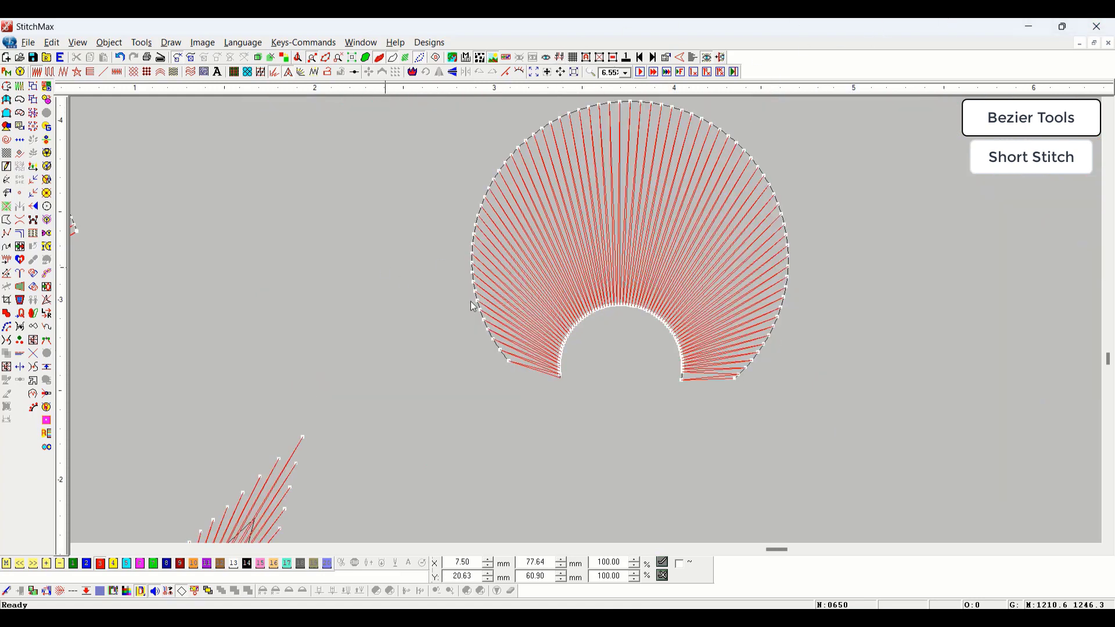
click(667, 277)
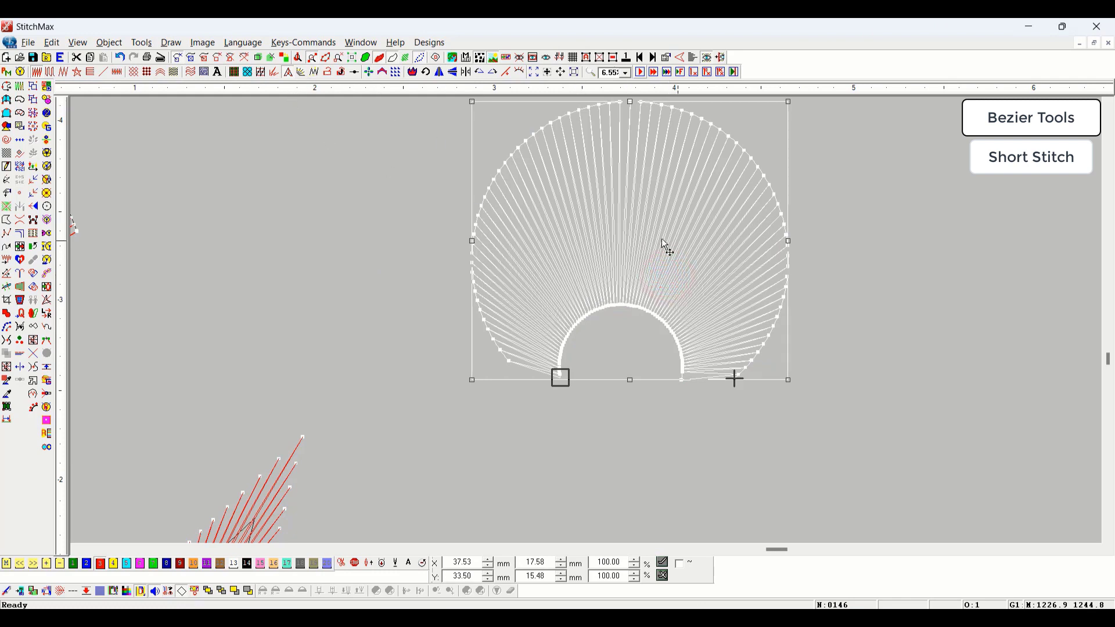
click(275, 74)
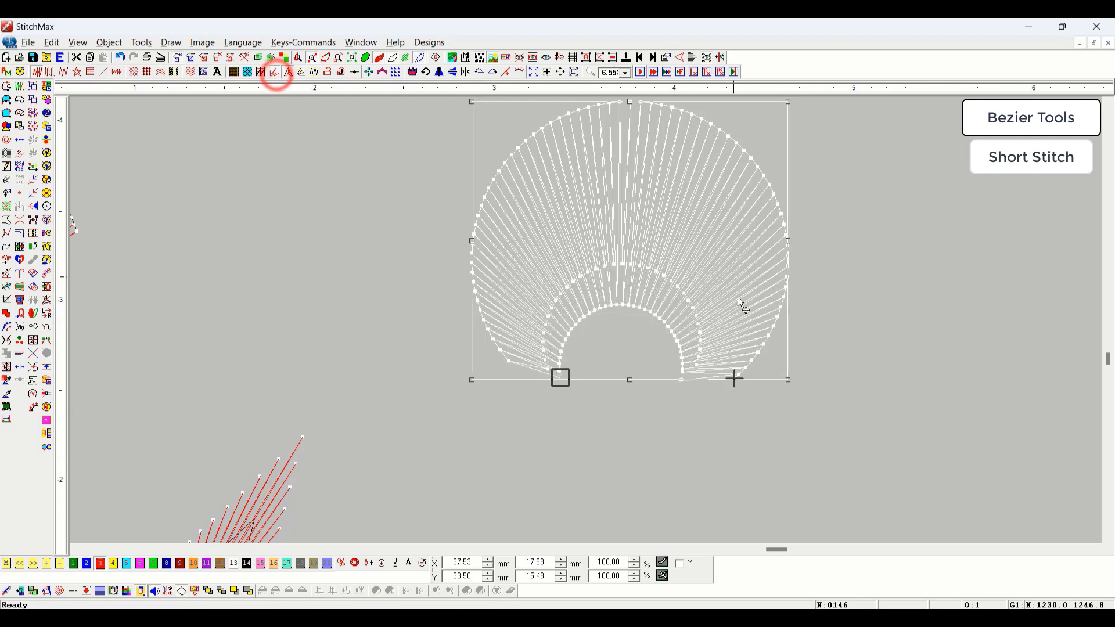
- Examine the stitches along the horseshoe's inner curve, comparing them with and without Short Stitch and in the realistic thread view
key(z)
drag(498, 205, 772, 485)
click(970, 446)
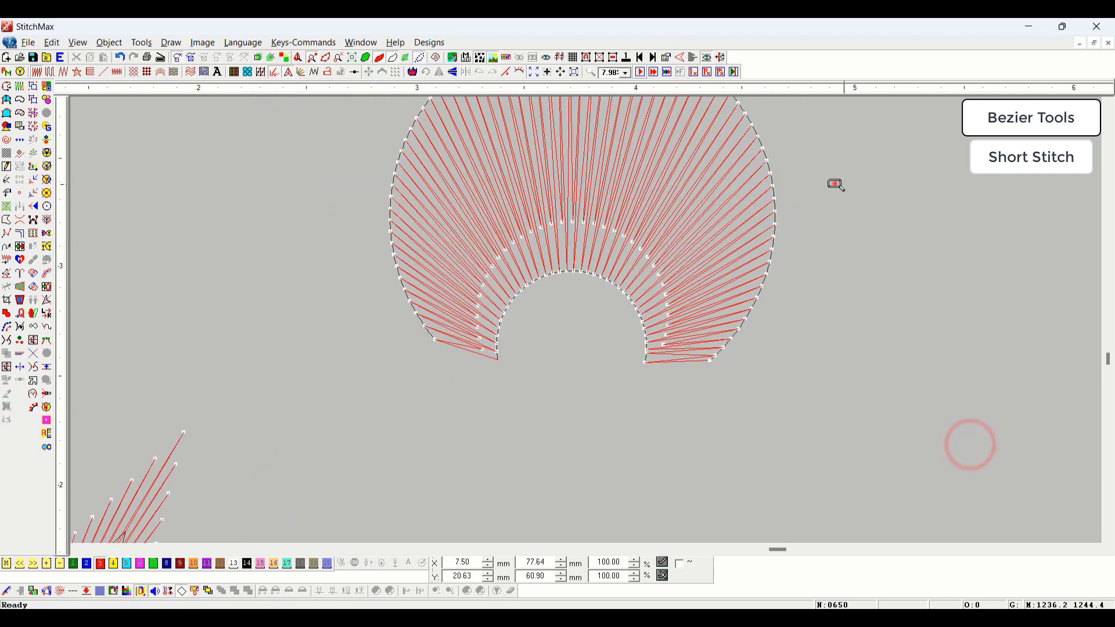
click(834, 183)
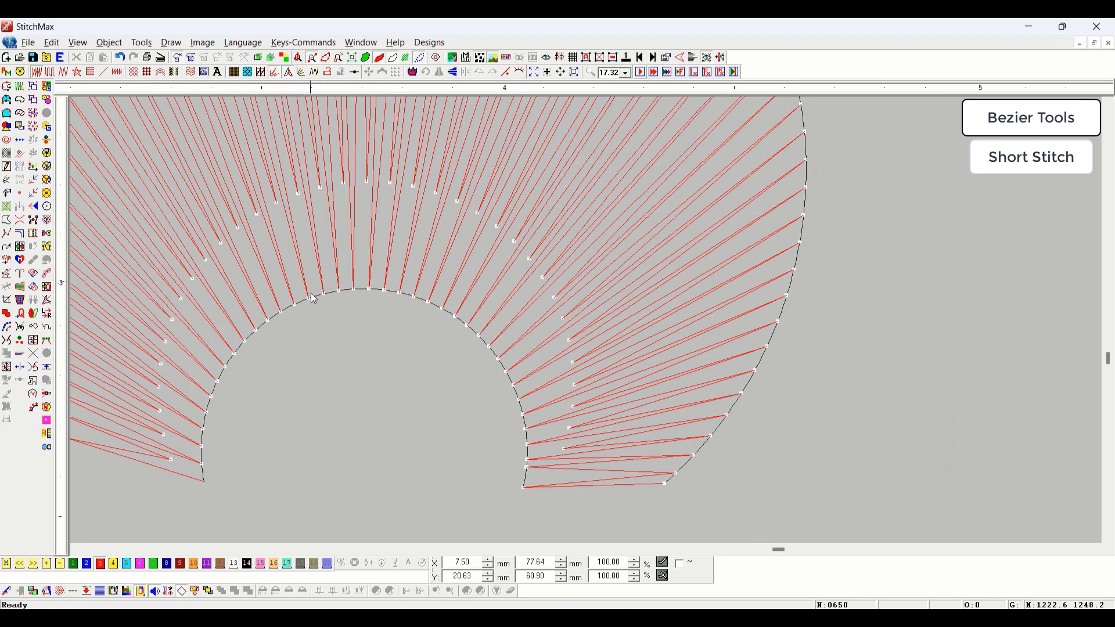
key(ctrl+z)
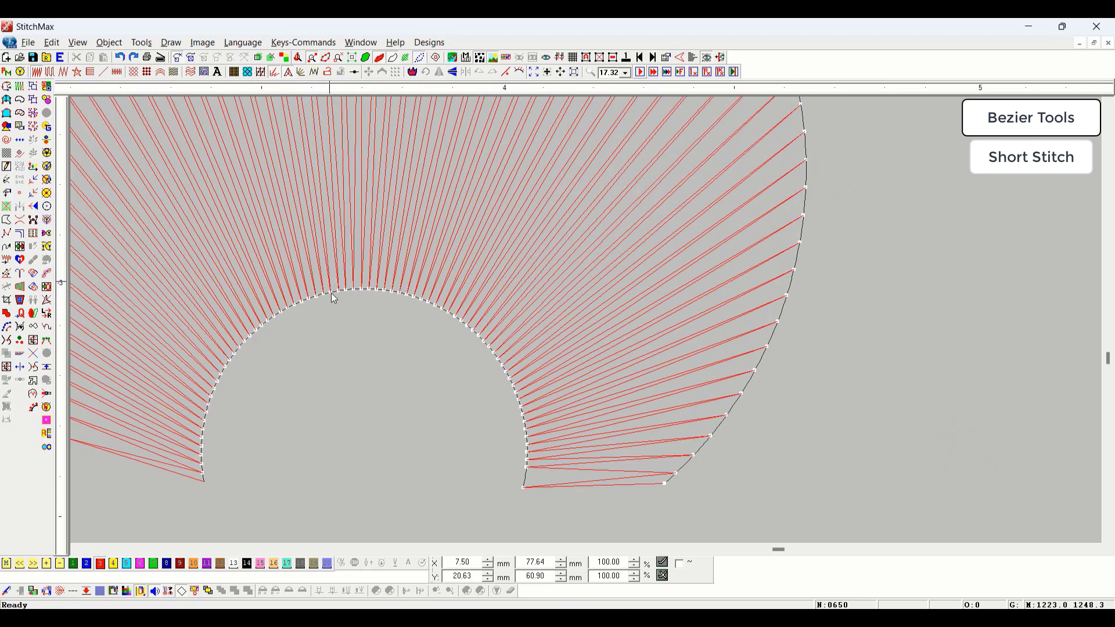
key(ctrl+y)
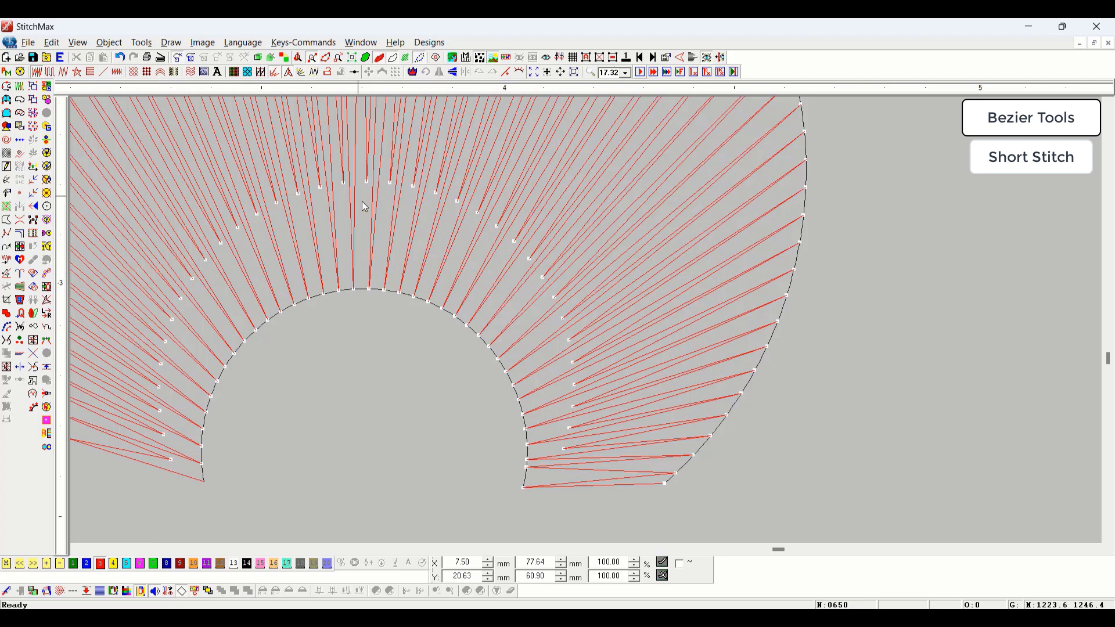
key(t)
- Draw a leaf-shaped Bezier object with curved sides and pointed ends, beyond the horseshoe, about 23.2 by 38.6 mm
scroll(488, 277, down, 2)
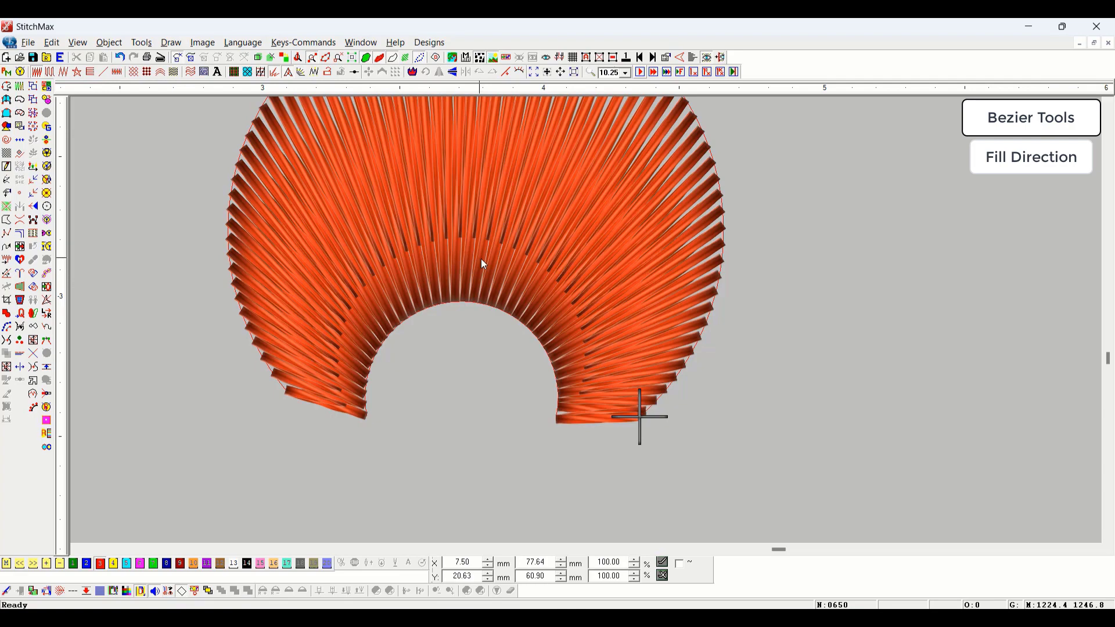
scroll(482, 264, down, 4)
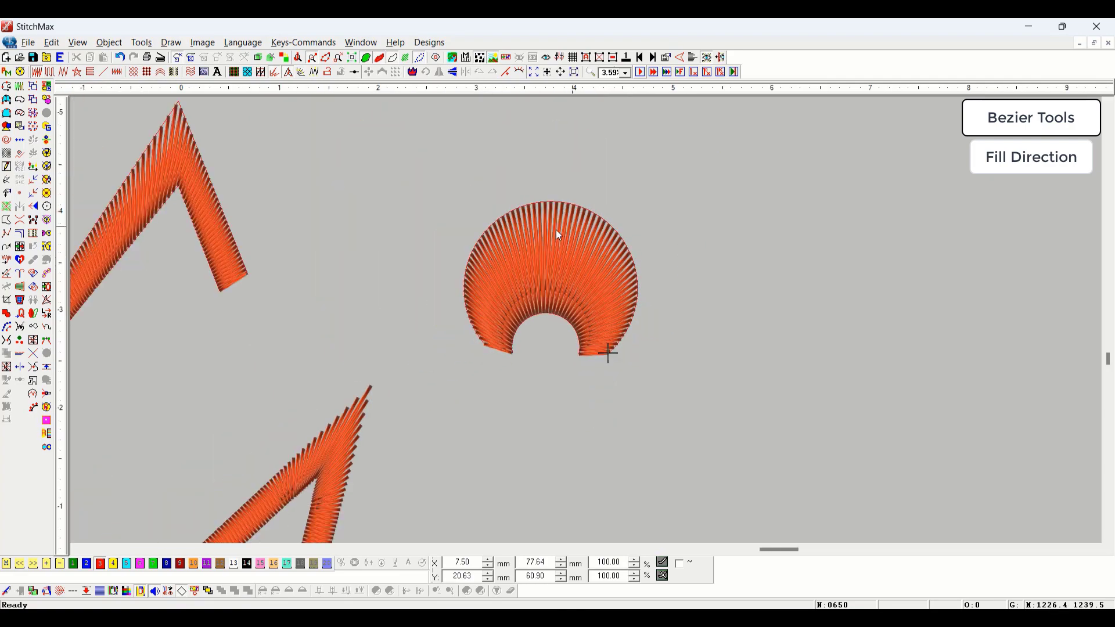
scroll(590, 316, down, 3)
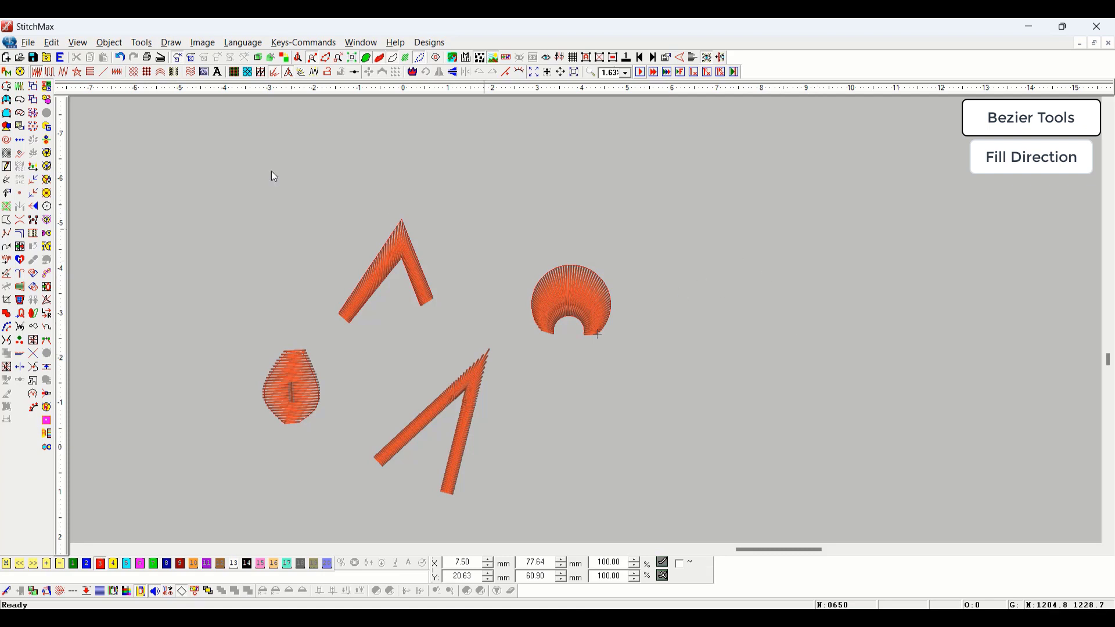
click(7, 89)
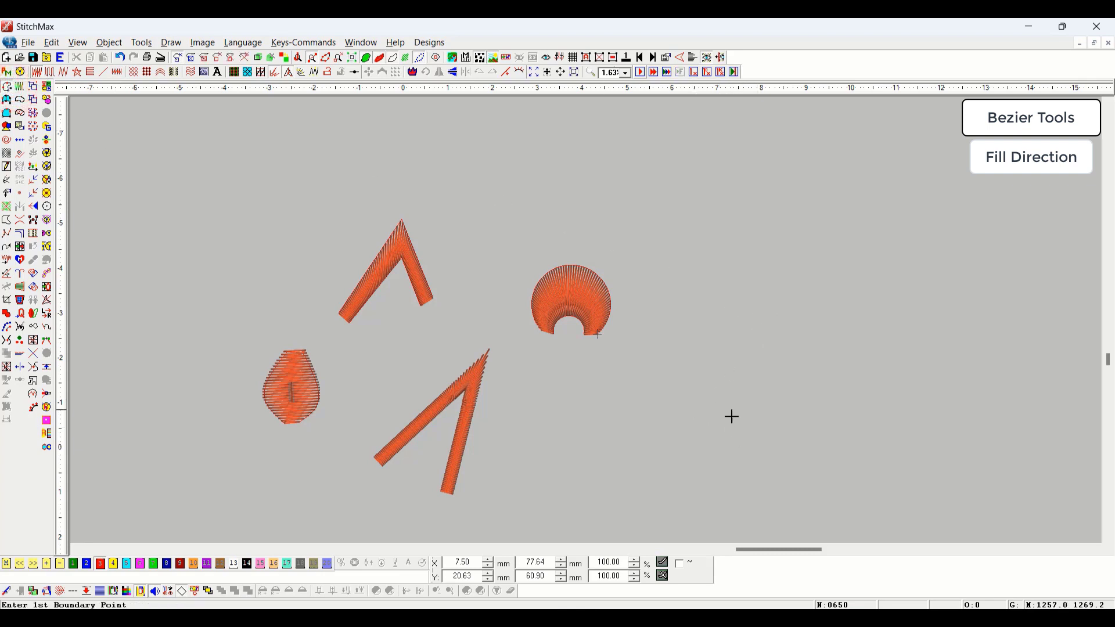
click(769, 451)
click(742, 389)
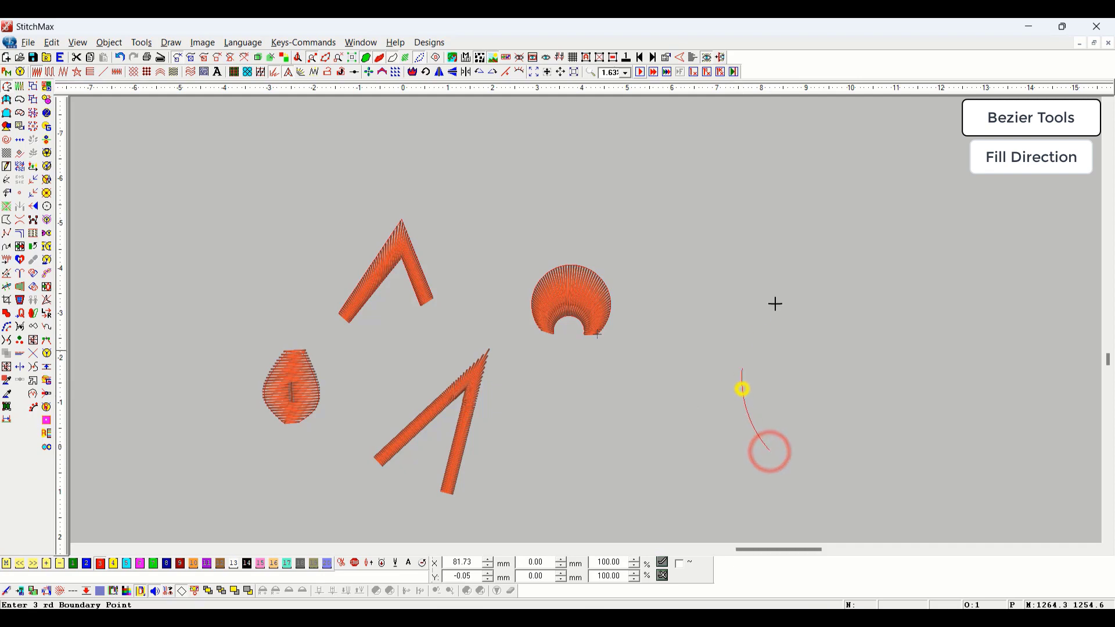
click(819, 279)
right_click(817, 279)
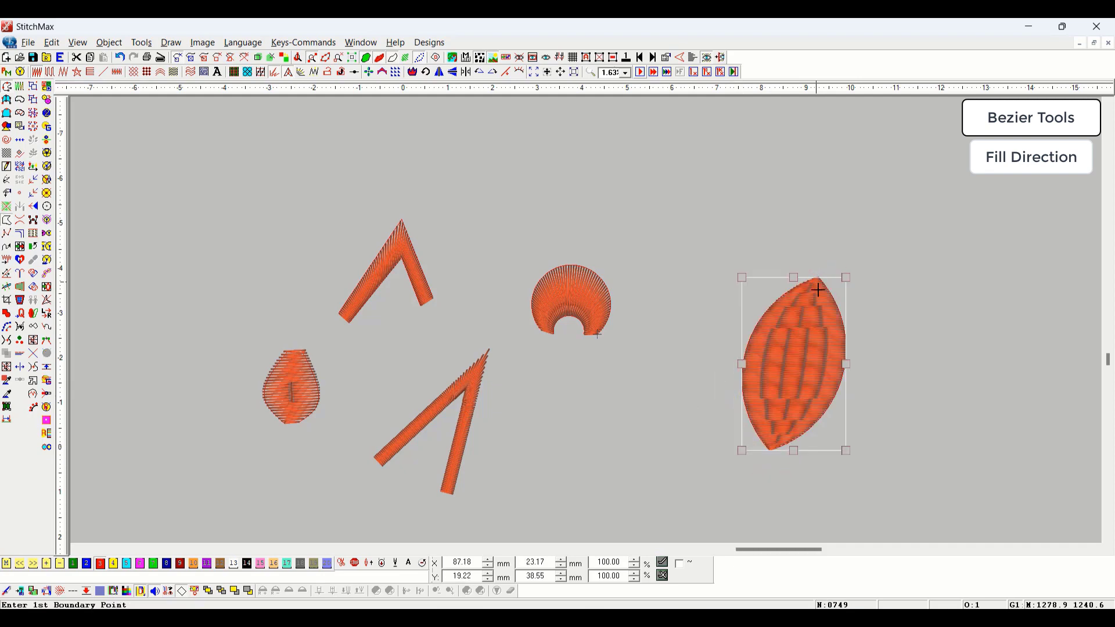
- Scale the leaf shape down to about 4.9 by 8 mm and deselect it
click(762, 343)
click(810, 268)
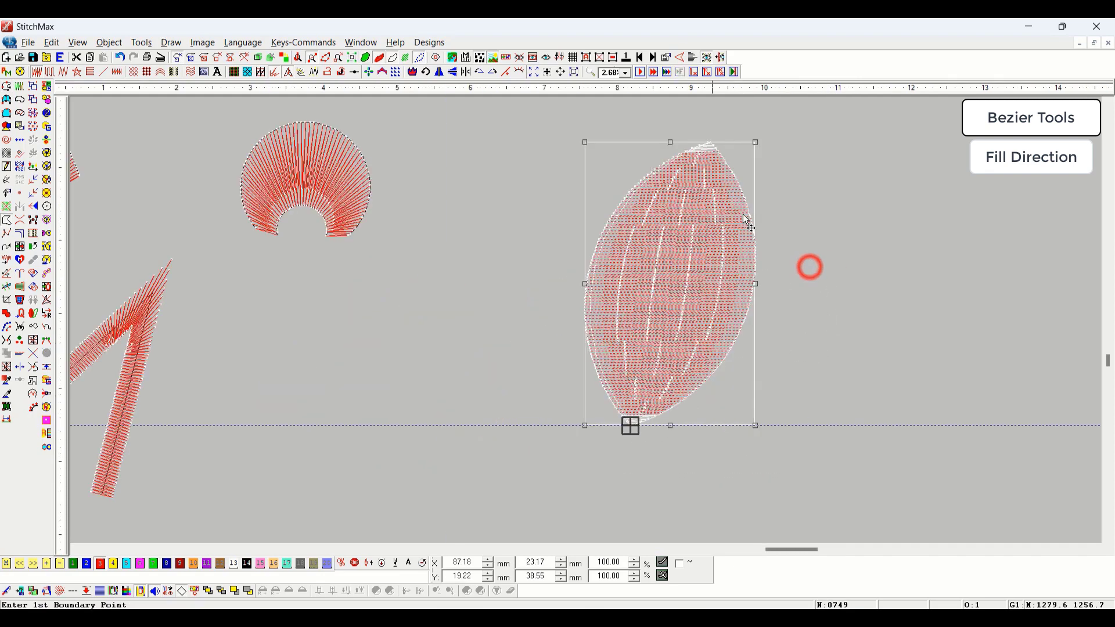
drag(757, 144, 656, 308)
key(z)
drag(697, 267, 568, 450)
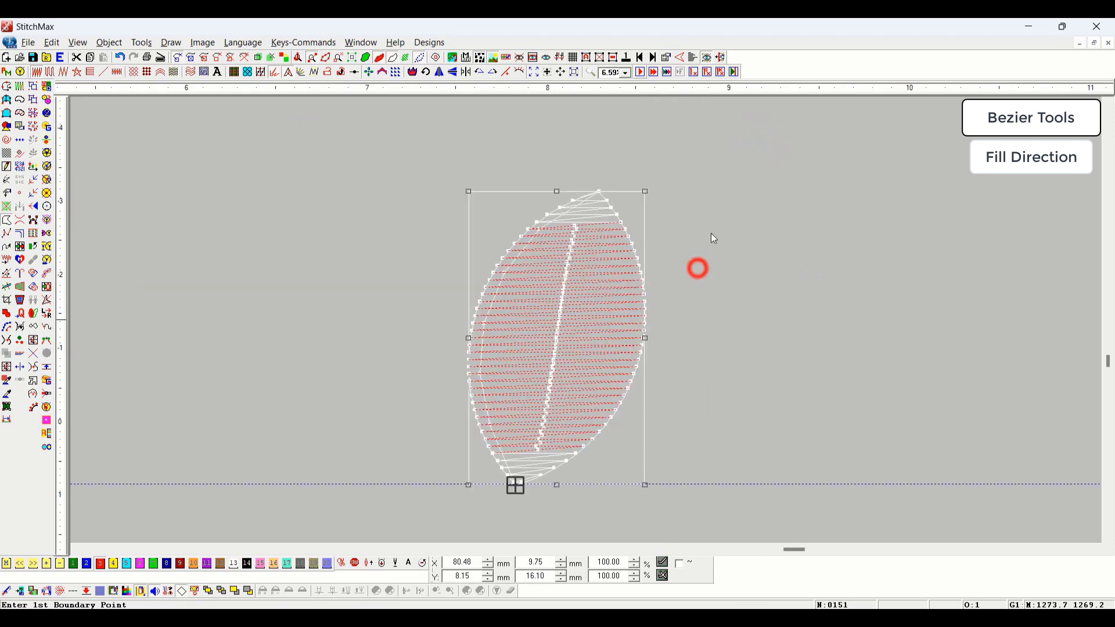
drag(647, 189, 566, 339)
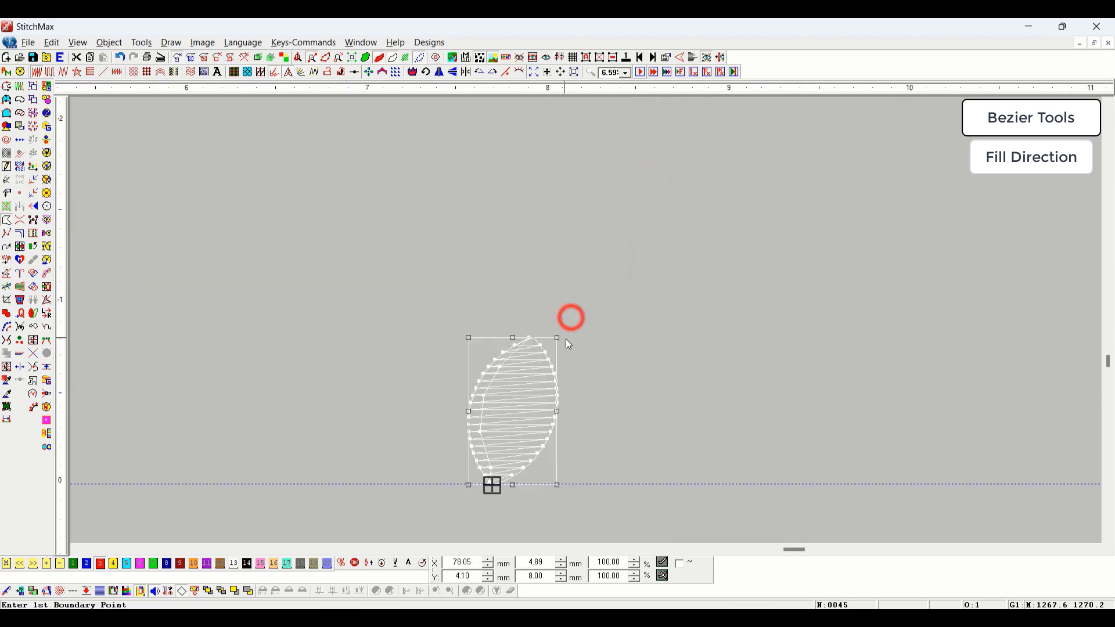
key(z)
drag(428, 306, 463, 421)
scroll(943, 352, down, 3)
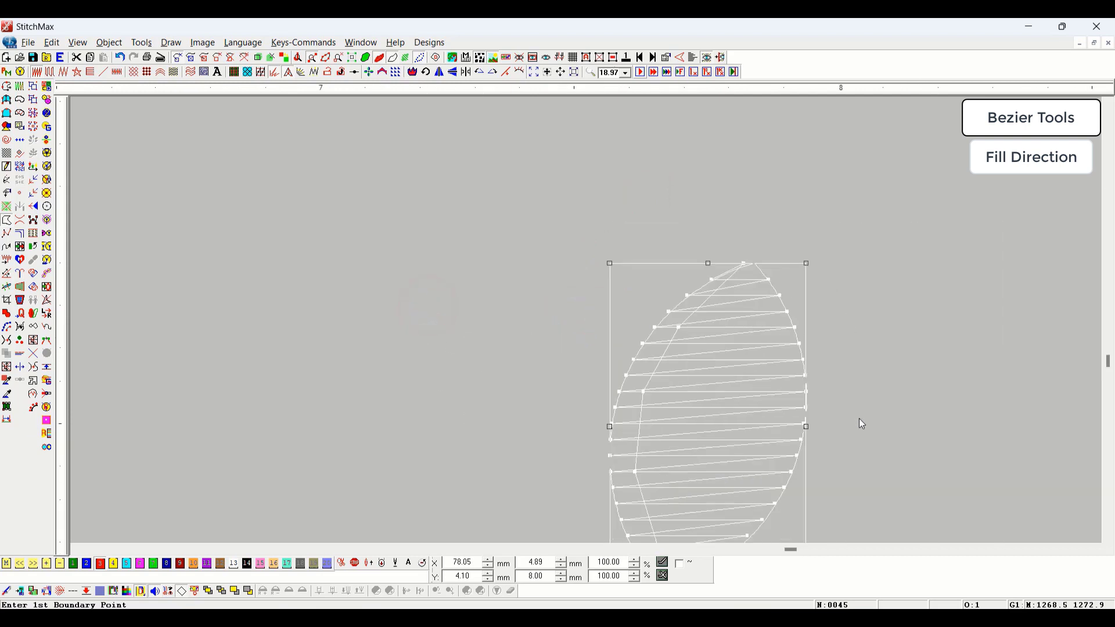
click(991, 403)
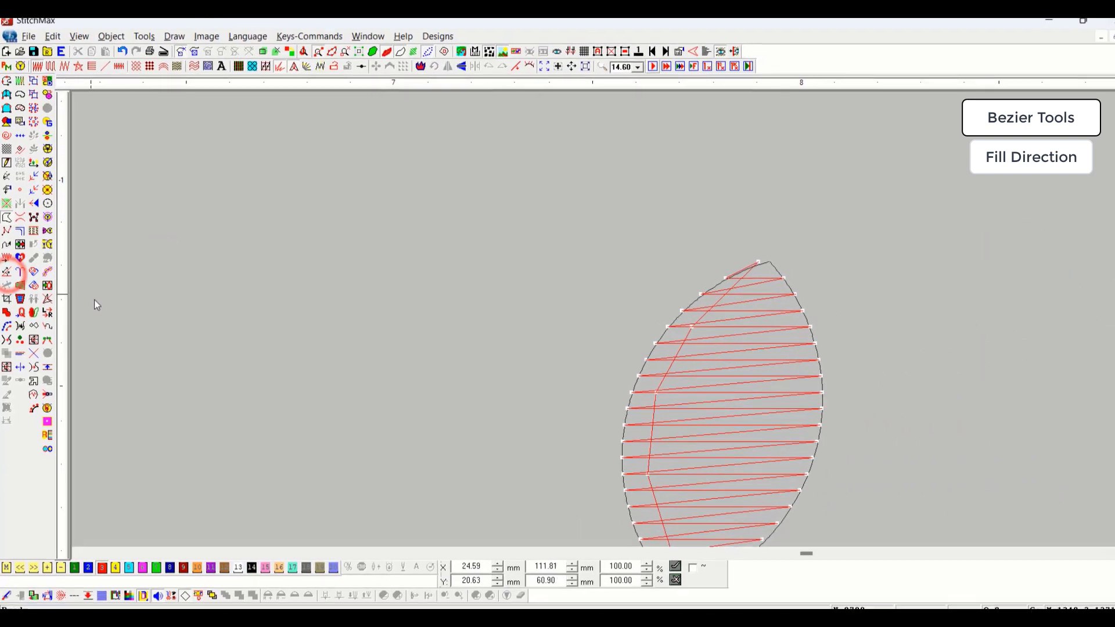
- Use the interactive Fill Direction tool to rotate the leaf's stitch direction to about 26 degrees
click(745, 355)
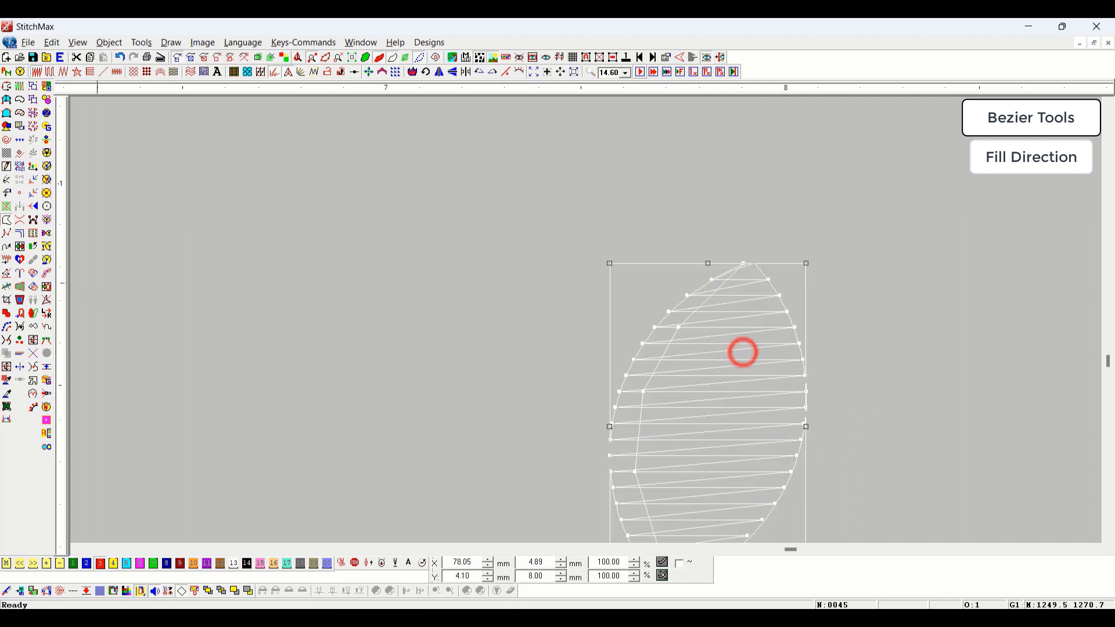
click(7, 278)
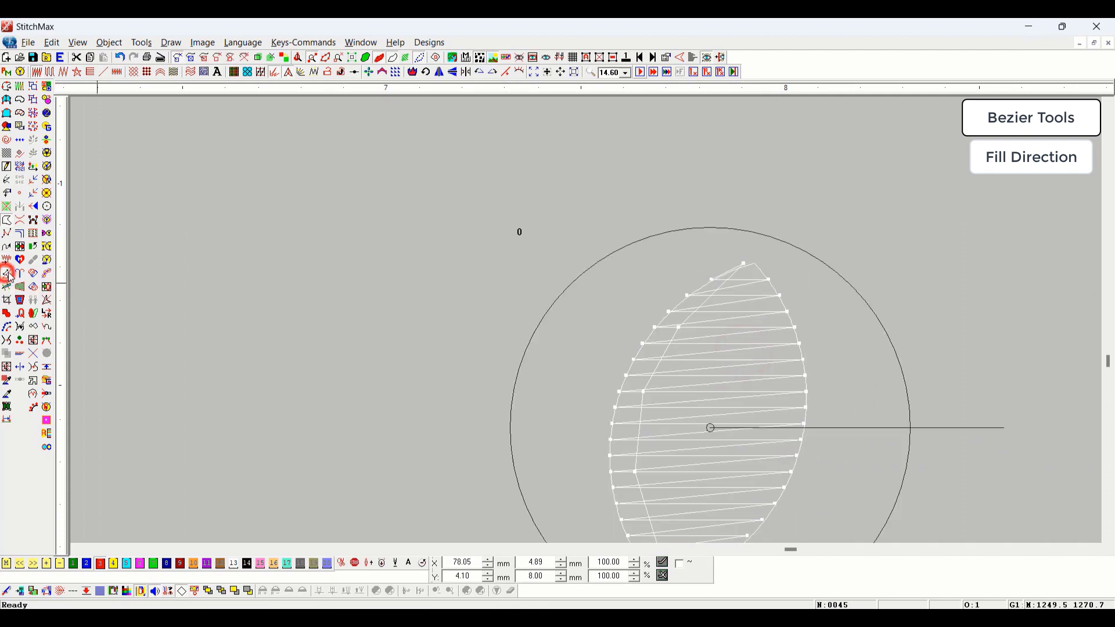
scroll(546, 375, down, 1)
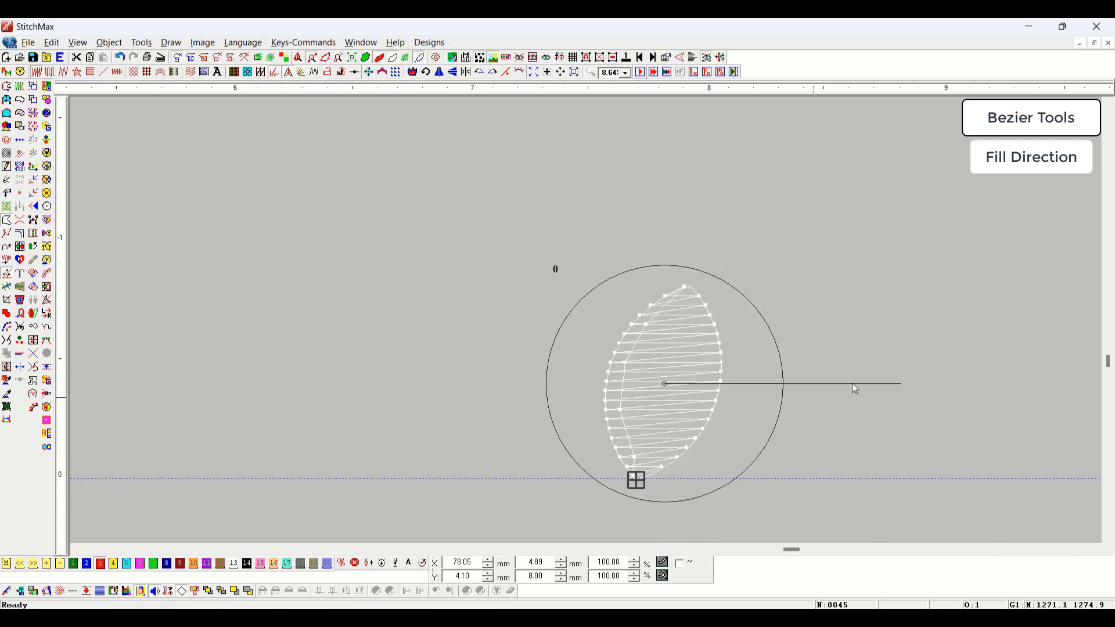
drag(881, 384, 765, 231)
drag(756, 239, 818, 322)
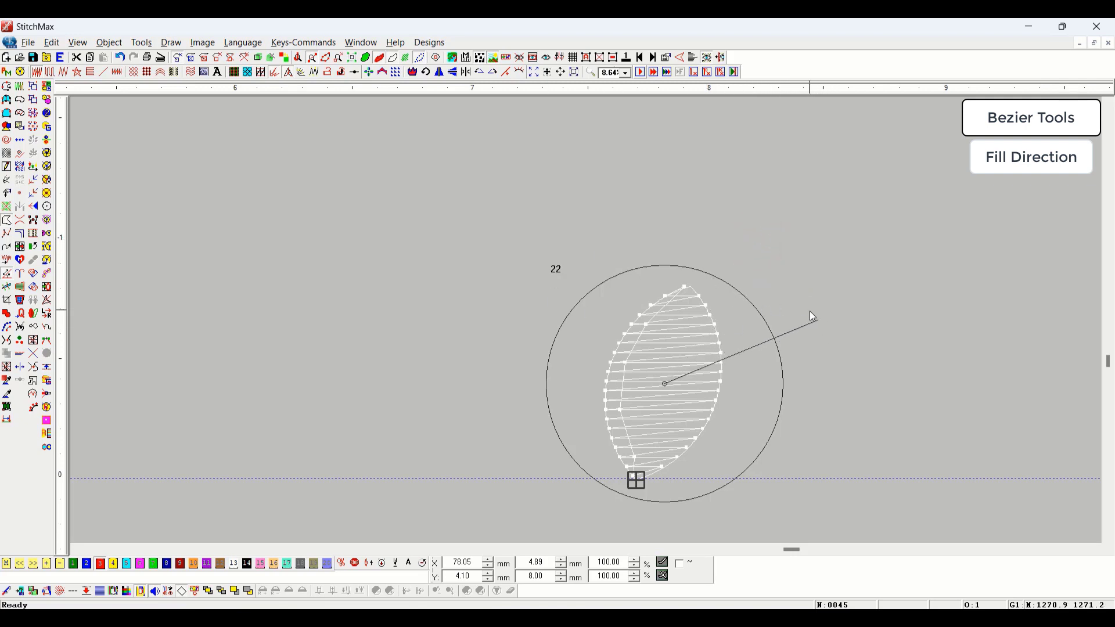
drag(811, 312, 934, 389)
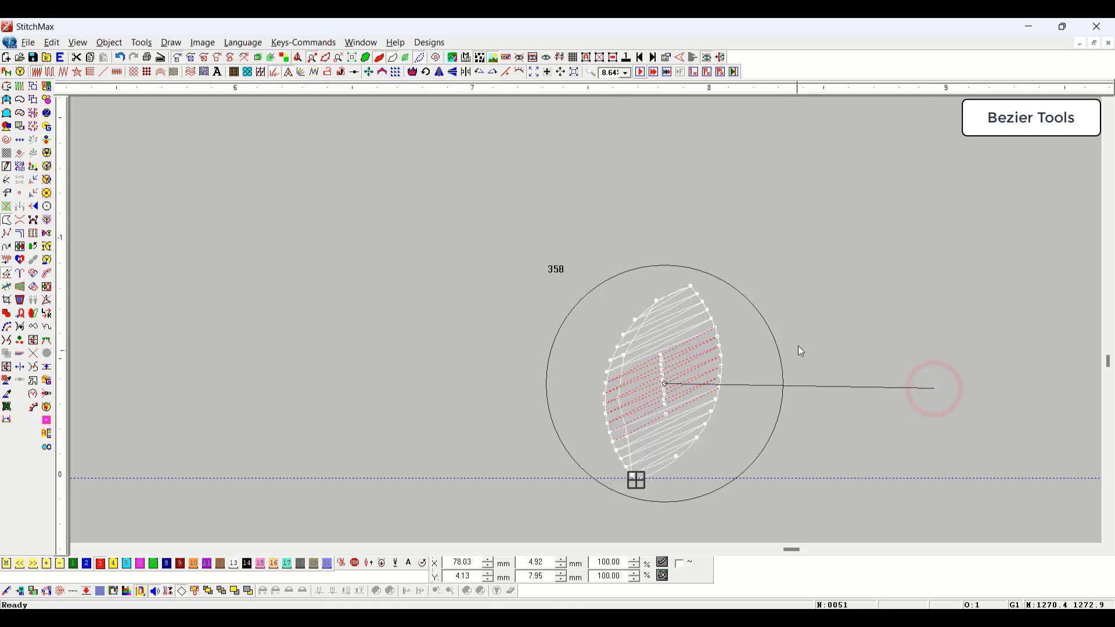
click(803, 318)
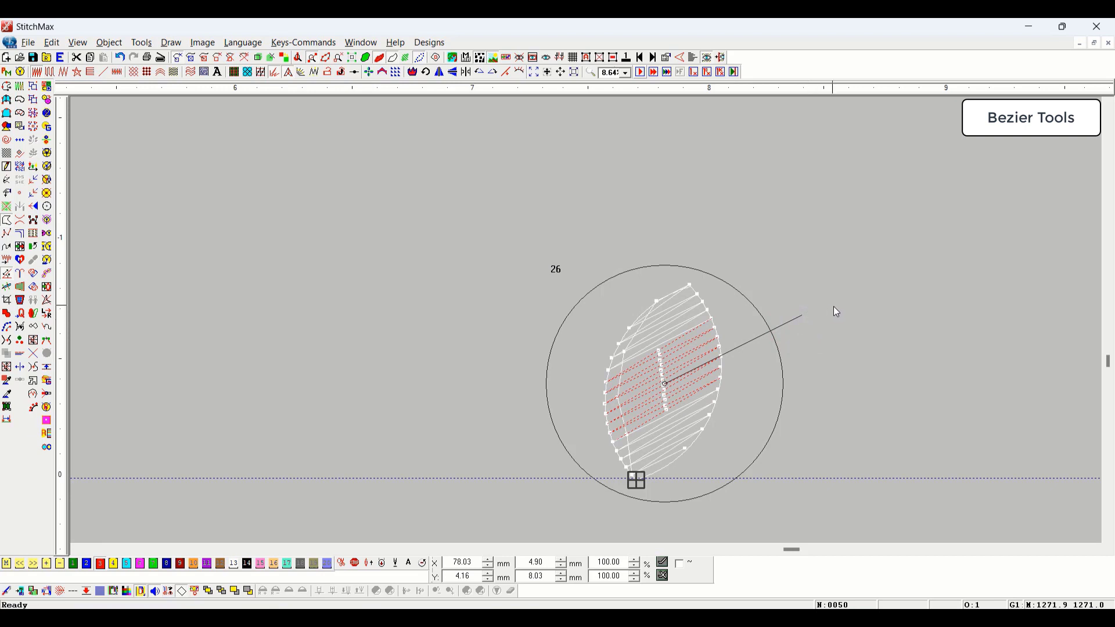
key(Escape)
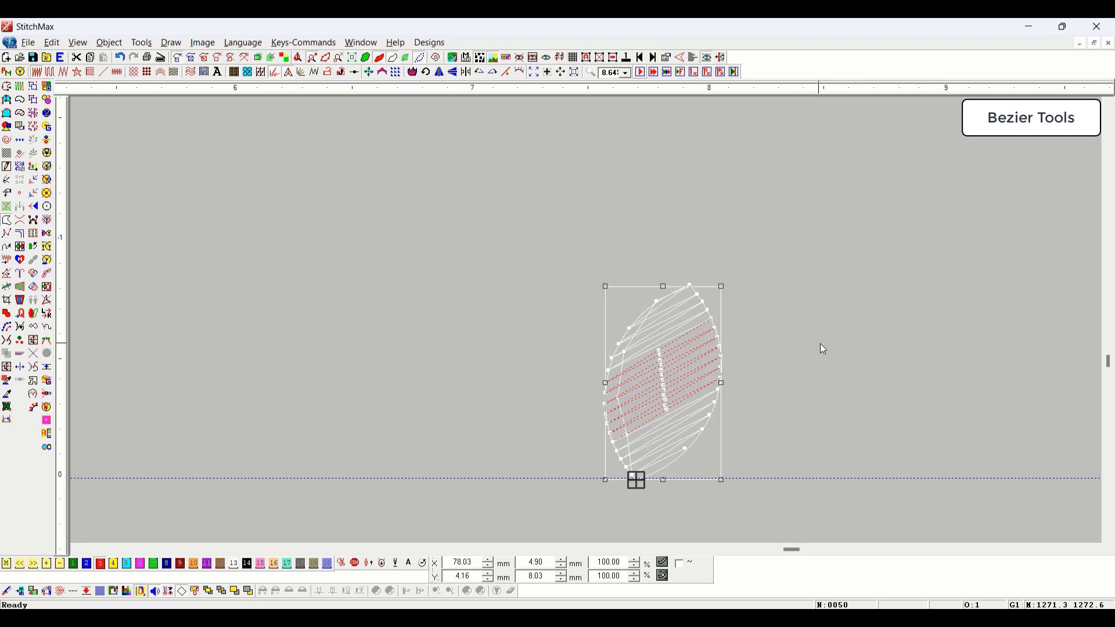
- Set the leaf's stitch rotation angle to 45 degrees
key(shift+r)
key(shift+r)
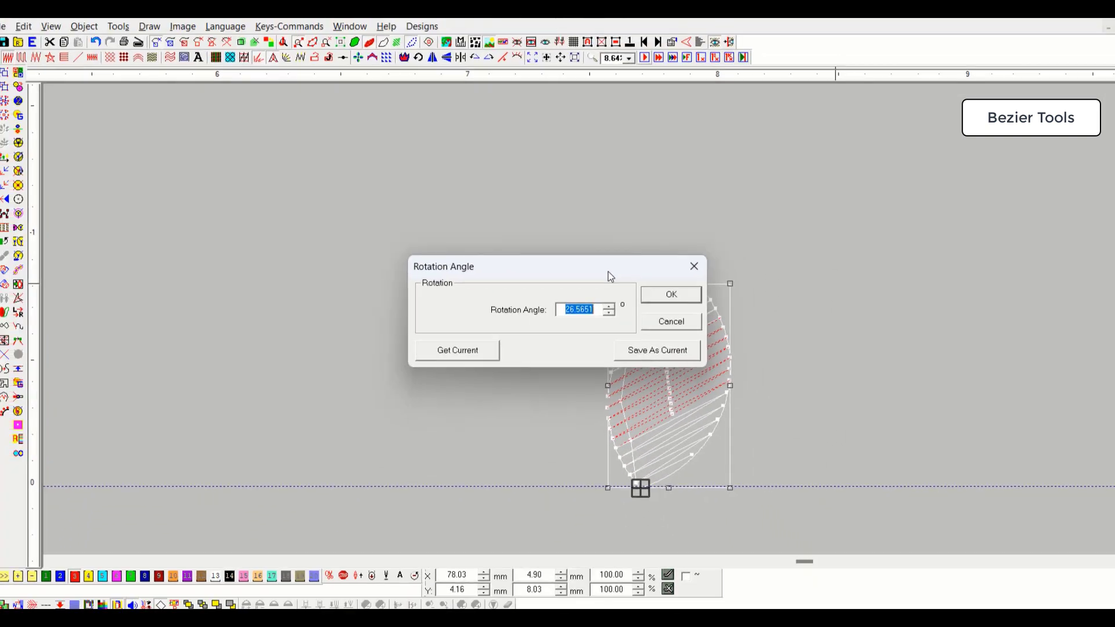
drag(655, 211, 394, 115)
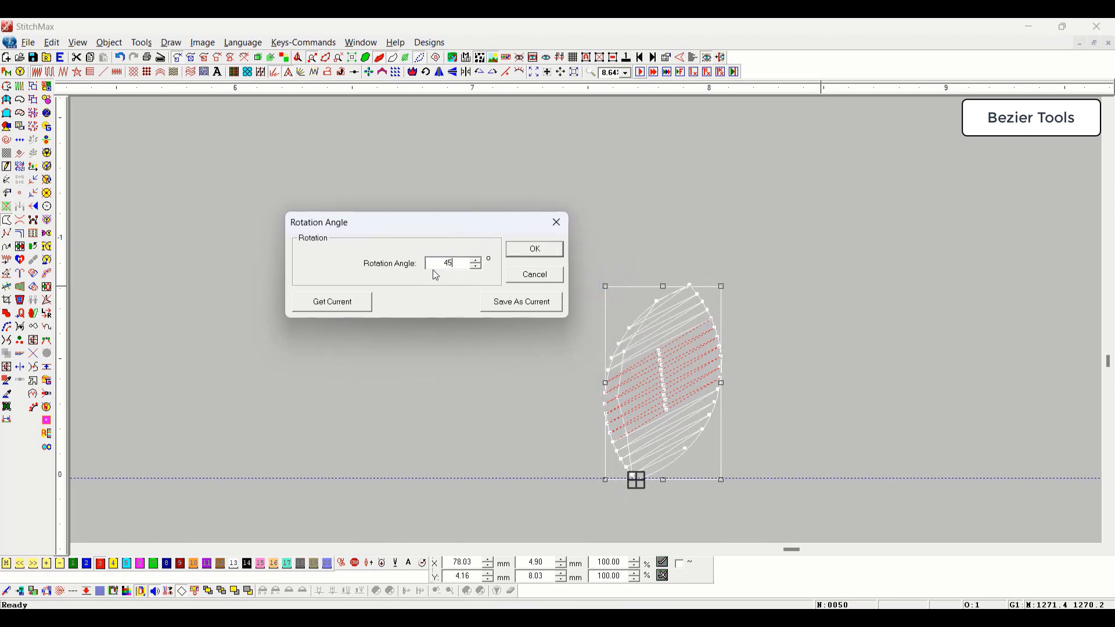
text(45)
click(542, 248)
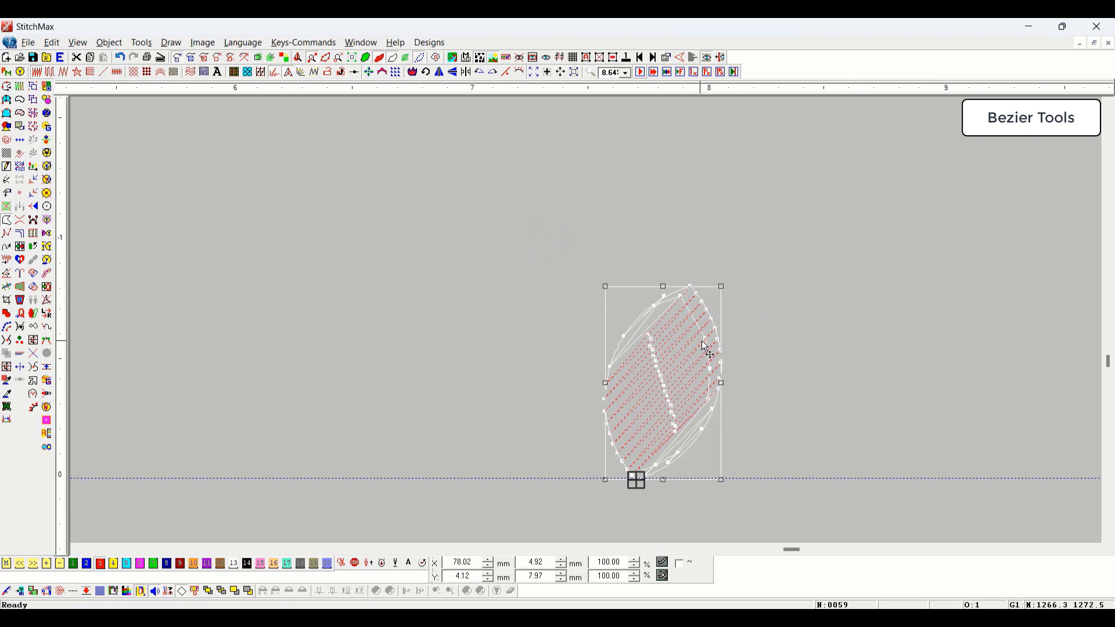
- Set the leaf's stitch rotation angle to 90 degrees so the rows run vertically
key(r)
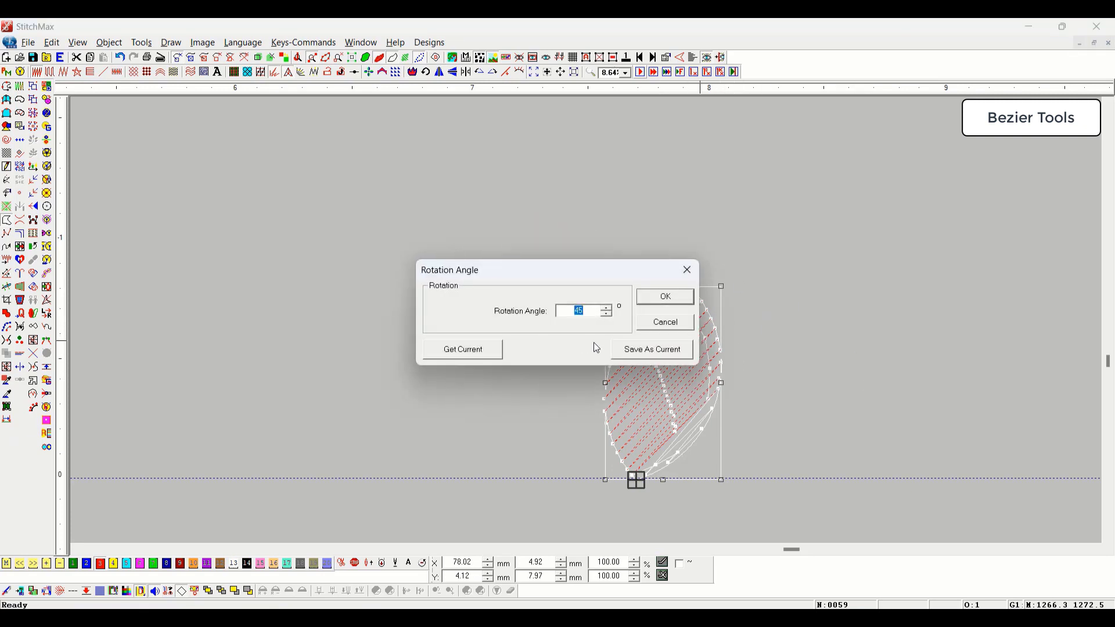
text(90)
key(Return)
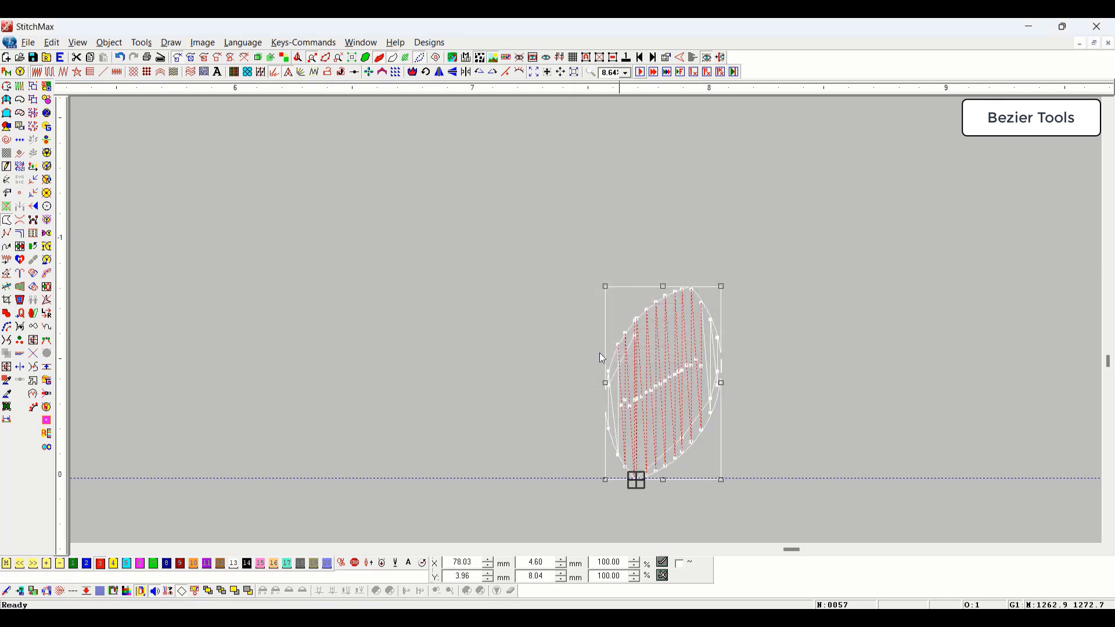
- Change the leaf's rotation angle so its stitch rows run roughly horizontally
key(r)
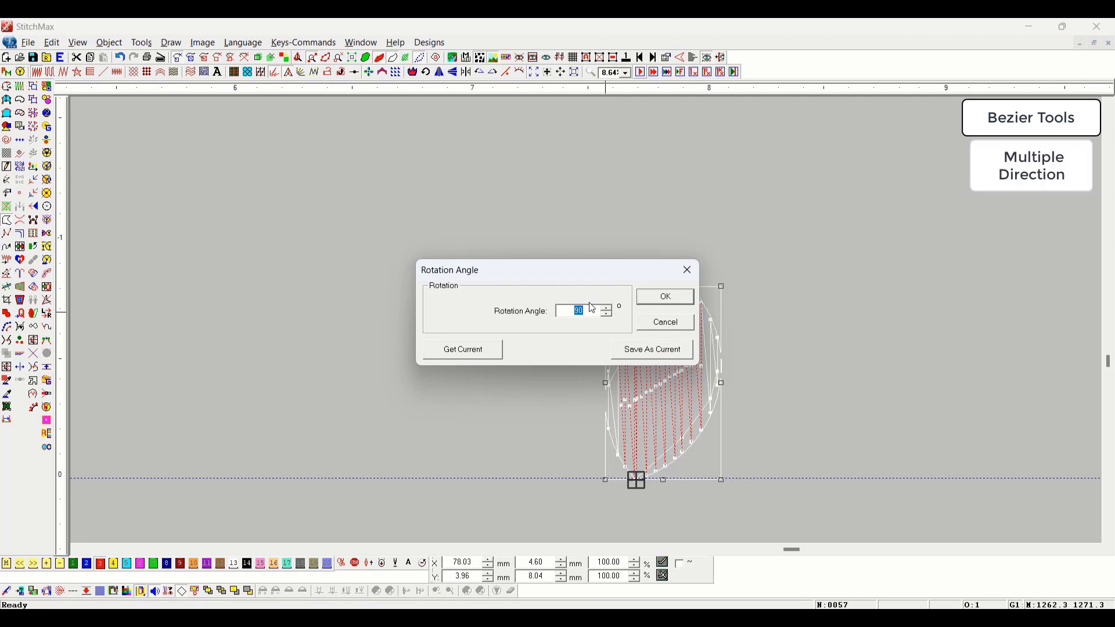
text(10)
key(Return)
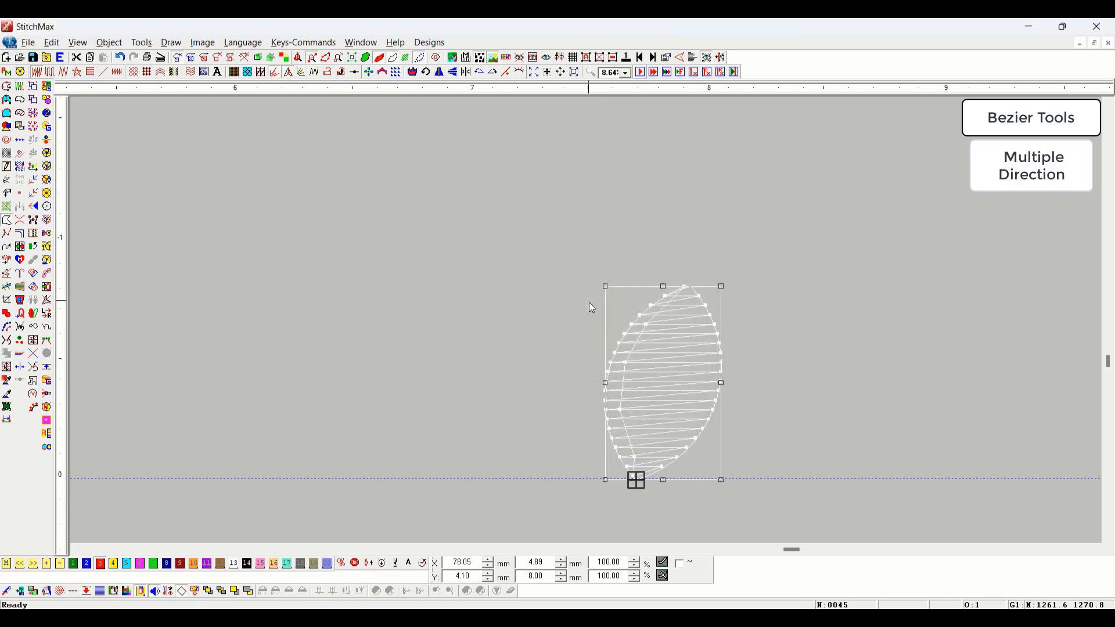
- Start Multiple Directions on the leaf and place a nearly horizontal direction line across its lower end
scroll(589, 302, down, 13)
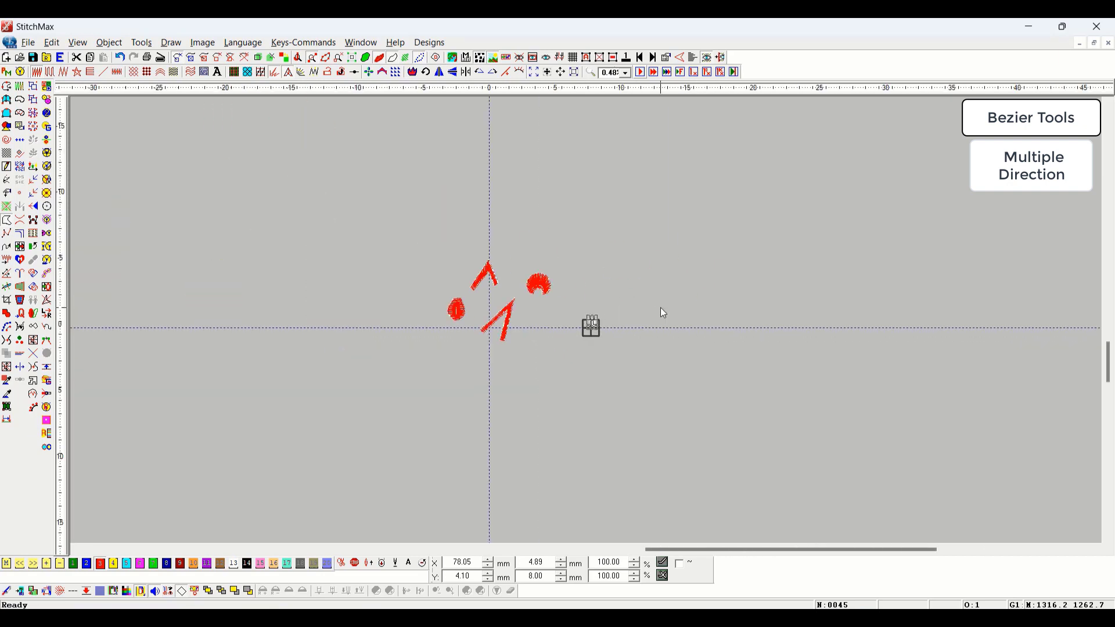
key(z)
drag(660, 226, 355, 430)
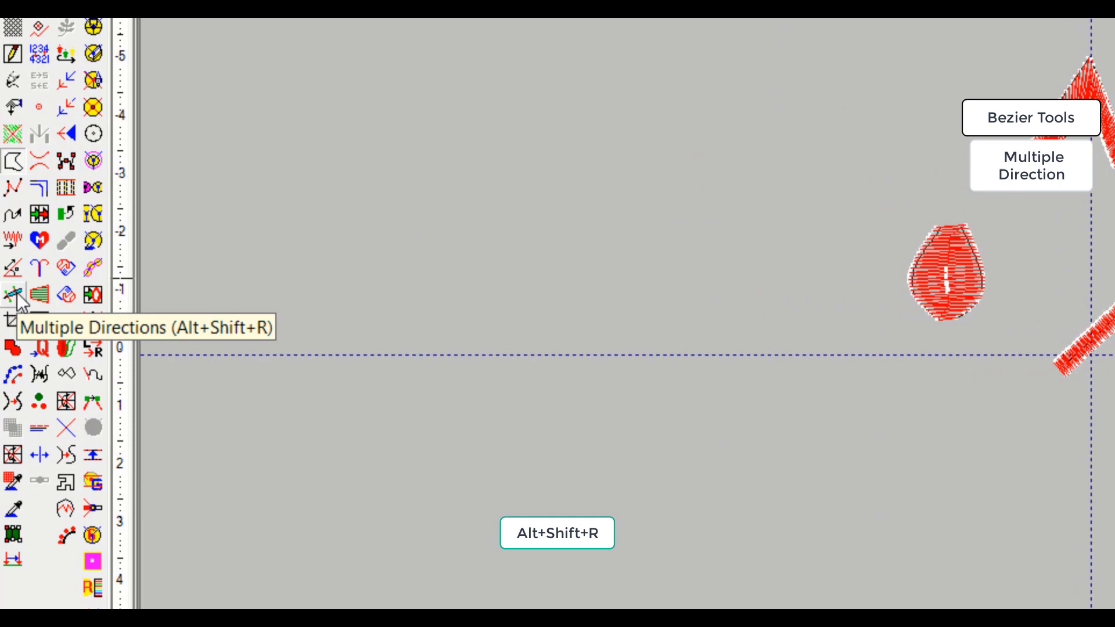
key(z)
drag(773, 273, 686, 389)
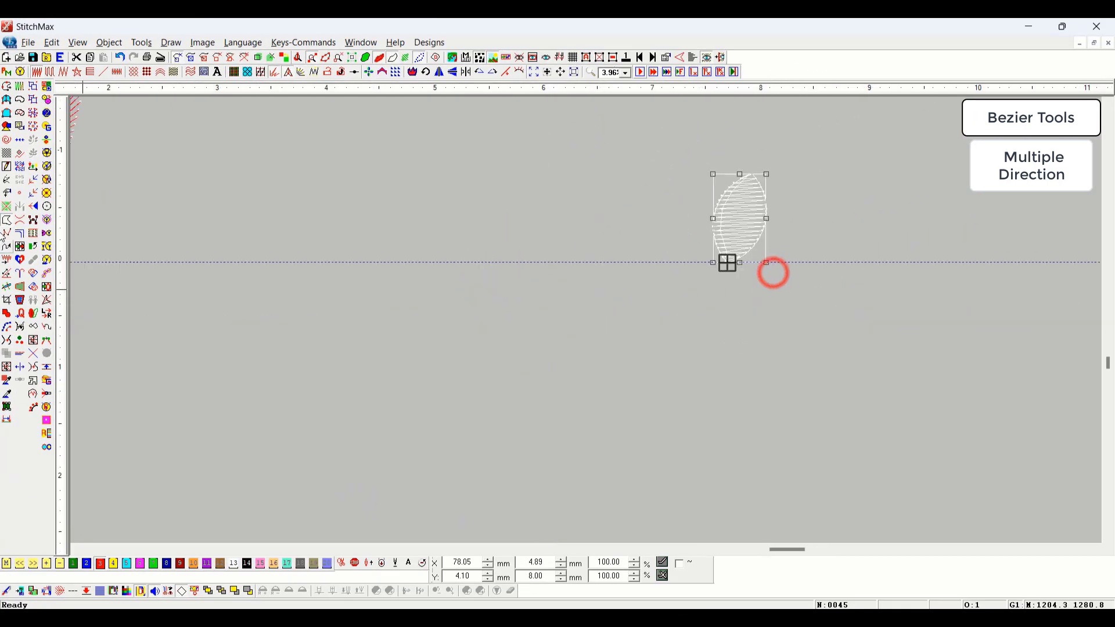
click(6, 287)
key(z)
drag(679, 198, 797, 313)
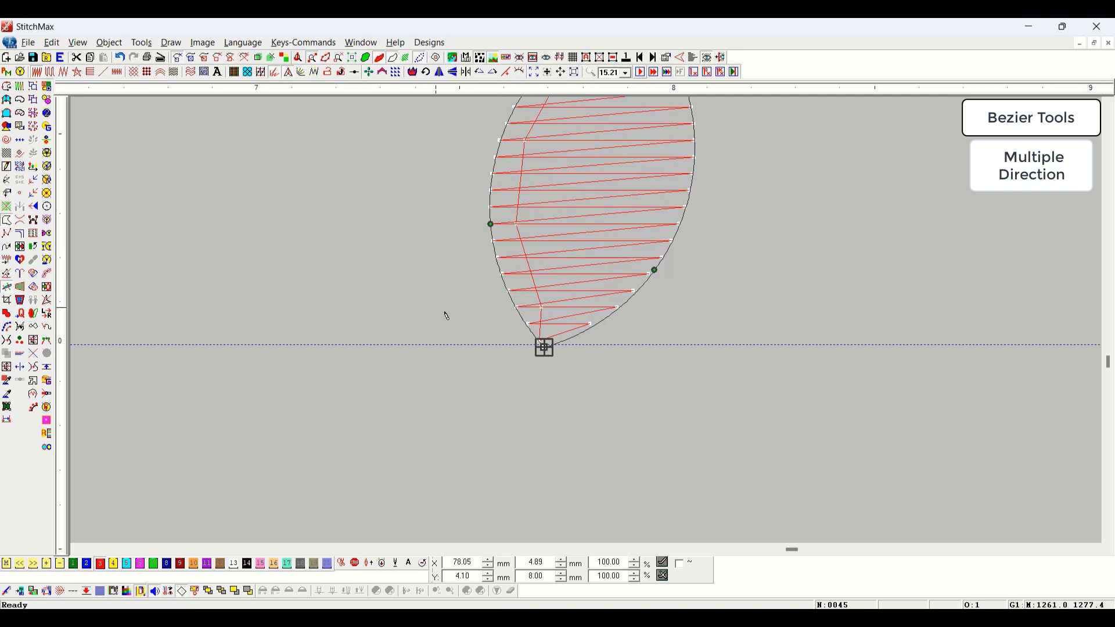
click(485, 300)
click(683, 304)
- Add four more slightly tilted direction lines across the leaf, spread from near its upper tip to its lower half, and finish the command
scroll(683, 304, up, 3)
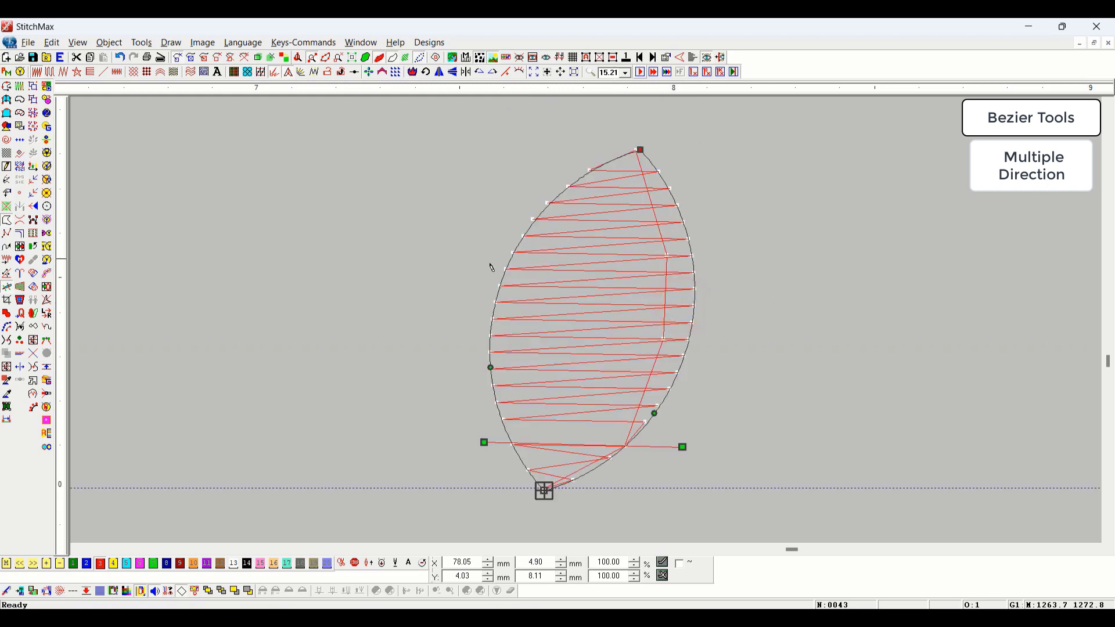
click(457, 267)
click(769, 238)
click(458, 350)
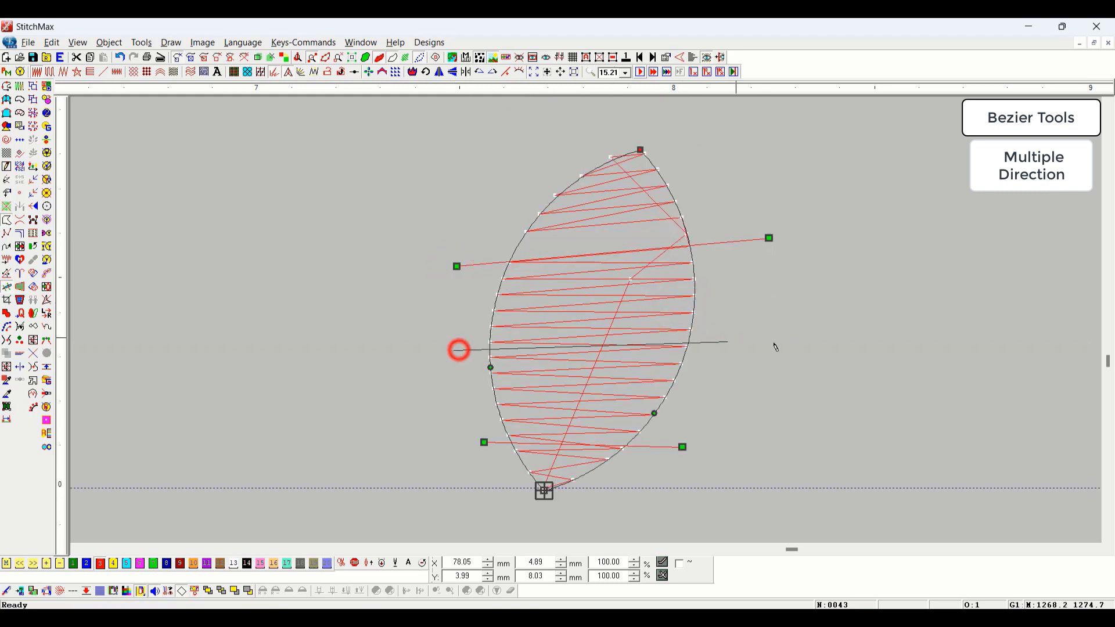
click(788, 338)
click(488, 198)
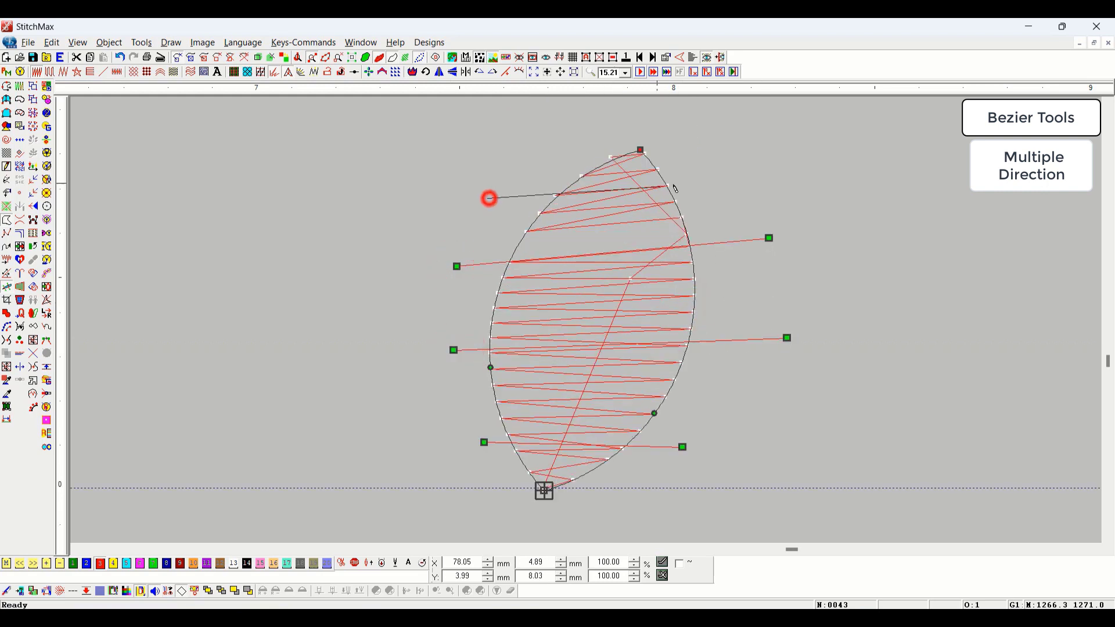
click(738, 172)
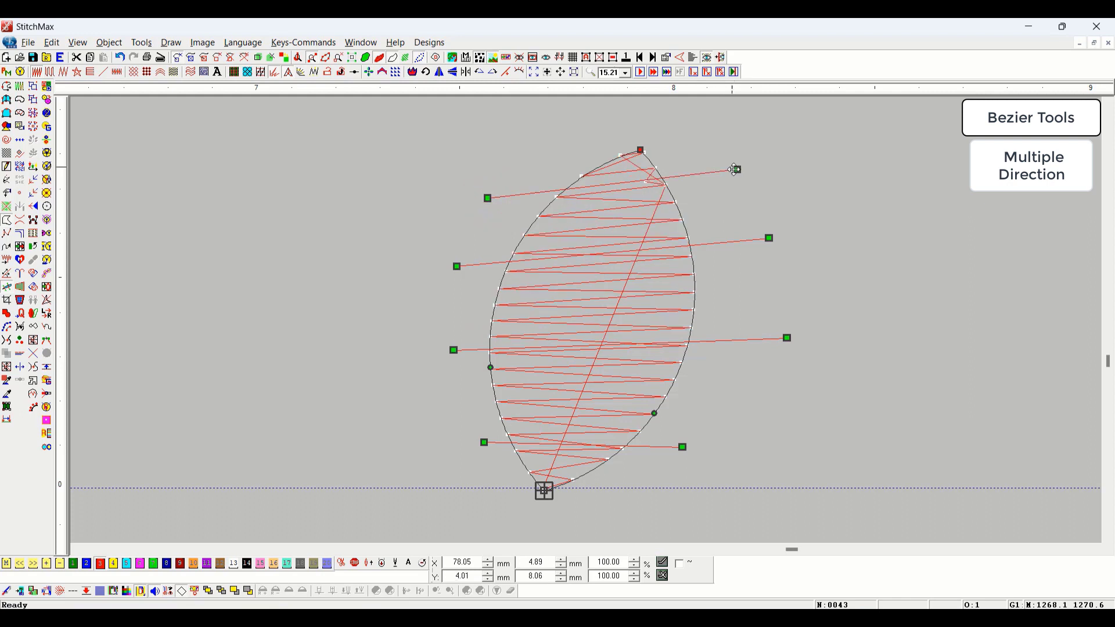
click(455, 401)
click(773, 383)
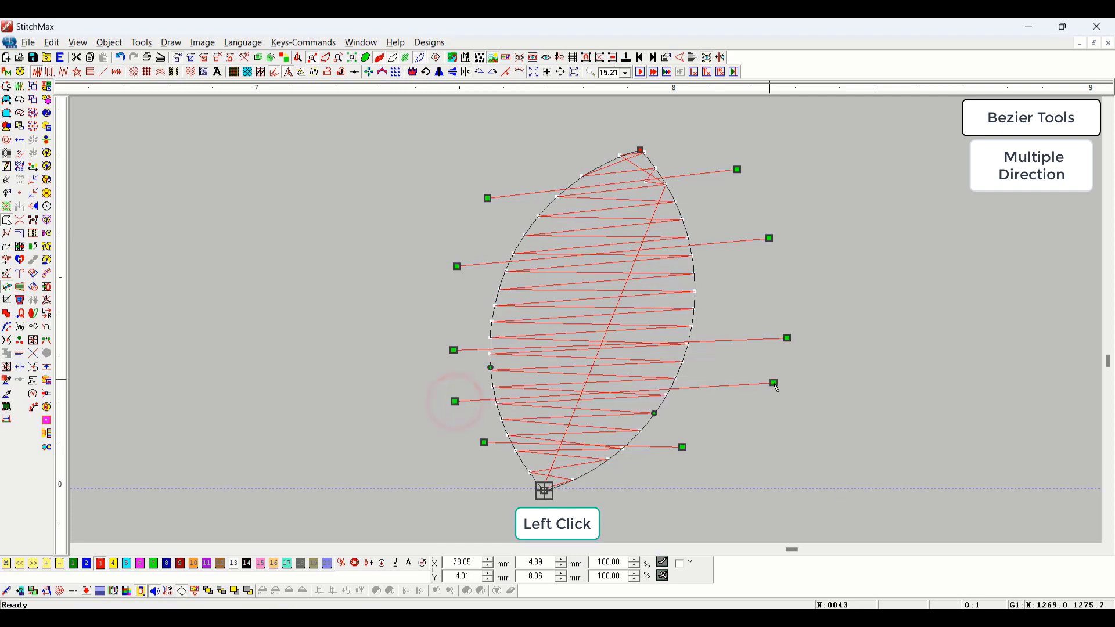
scroll(676, 381, down, 4)
key(Escape)
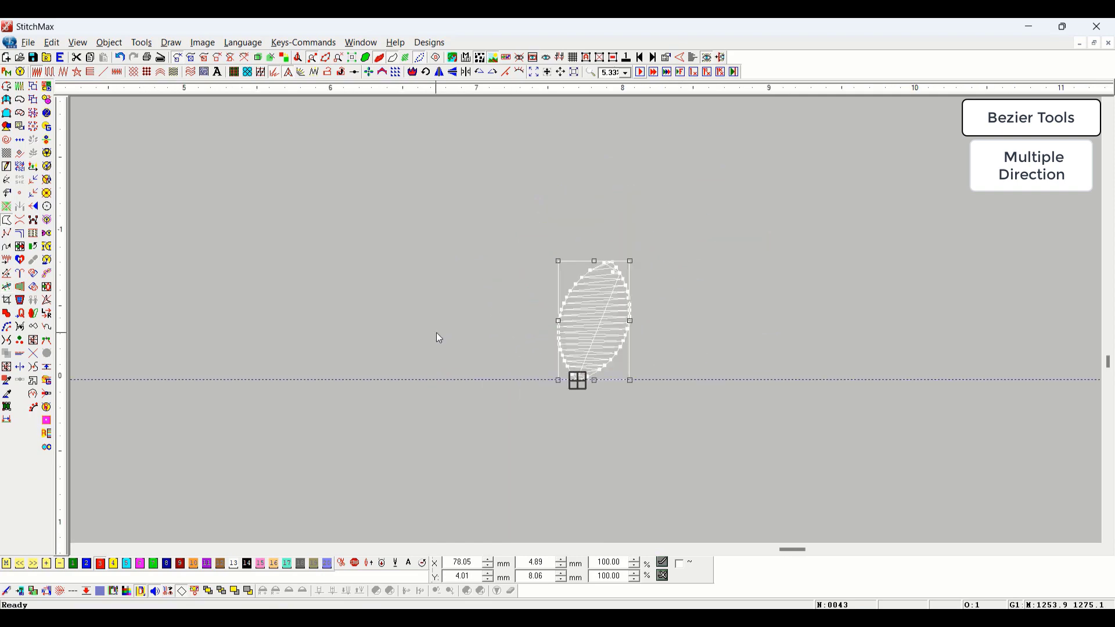
- Select the upper inverted-V object and place a Multiple Directions line across the lower end of its left leg
scroll(496, 288, up, 2)
scroll(435, 328, down, 3)
key(z)
drag(476, 166, 37, 516)
scroll(358, 229, down, 3)
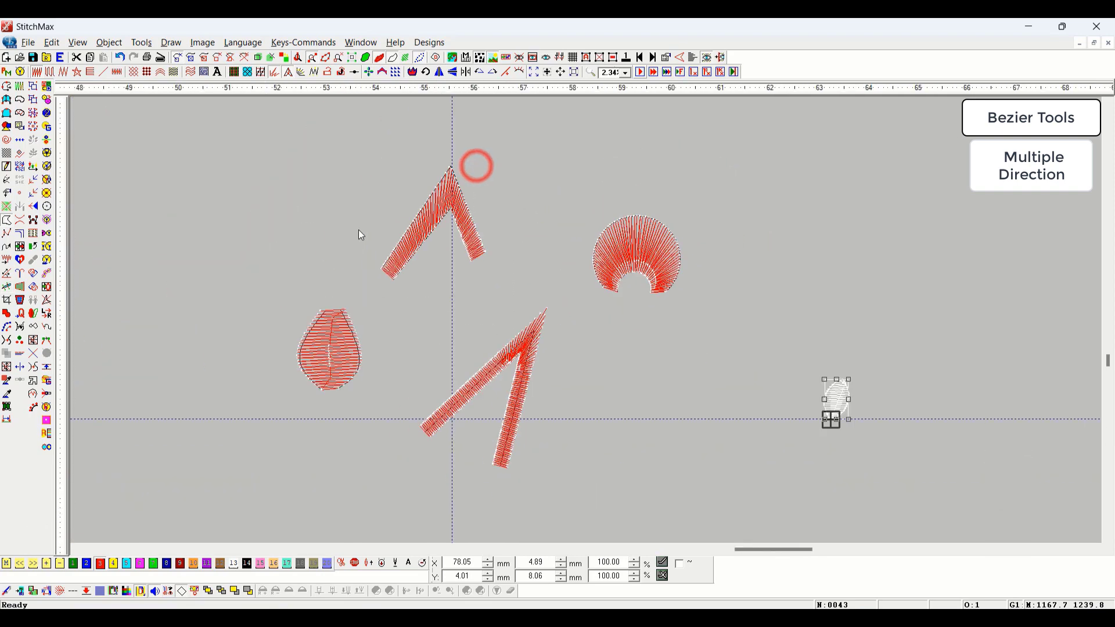
key(z)
drag(454, 185, 520, 319)
scroll(453, 324, down, 3)
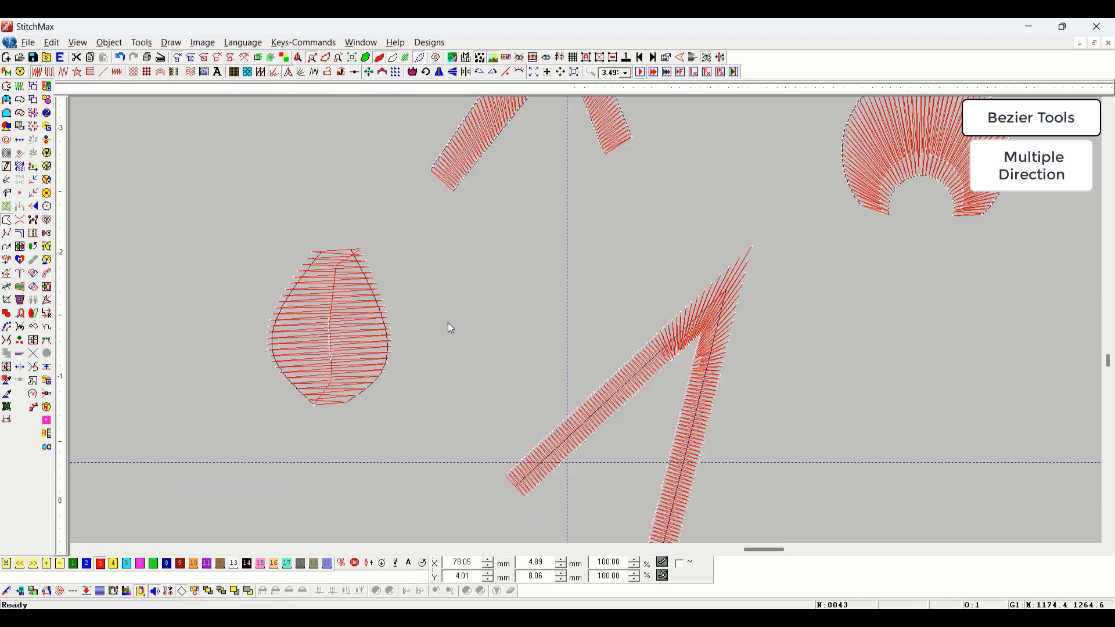
click(514, 169)
drag(440, 132, 715, 326)
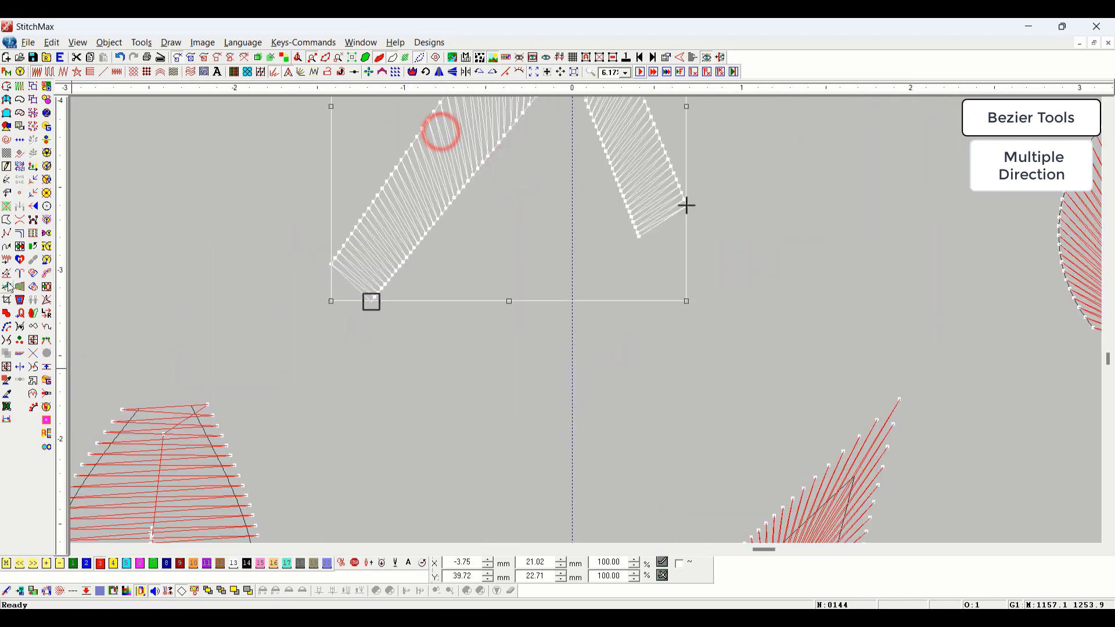
click(7, 287)
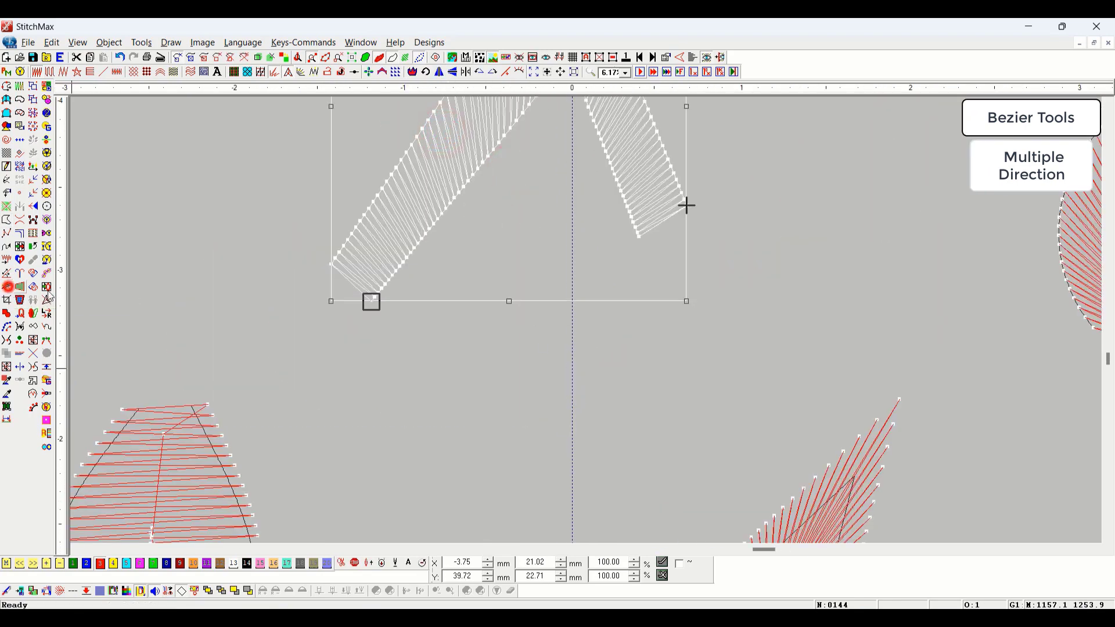
click(440, 301)
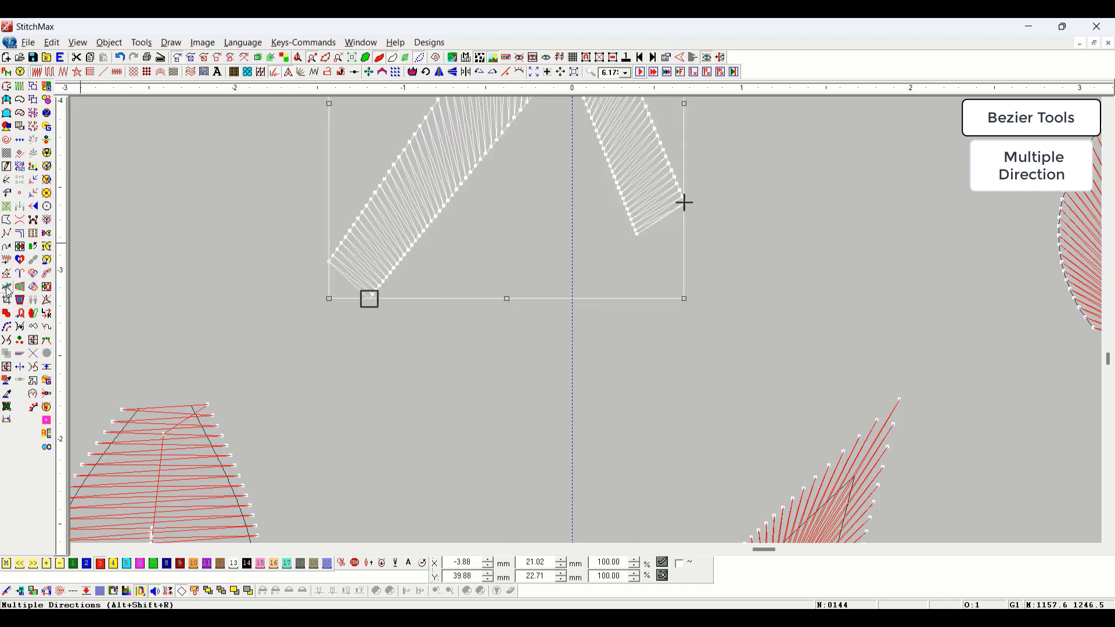
click(7, 287)
click(414, 293)
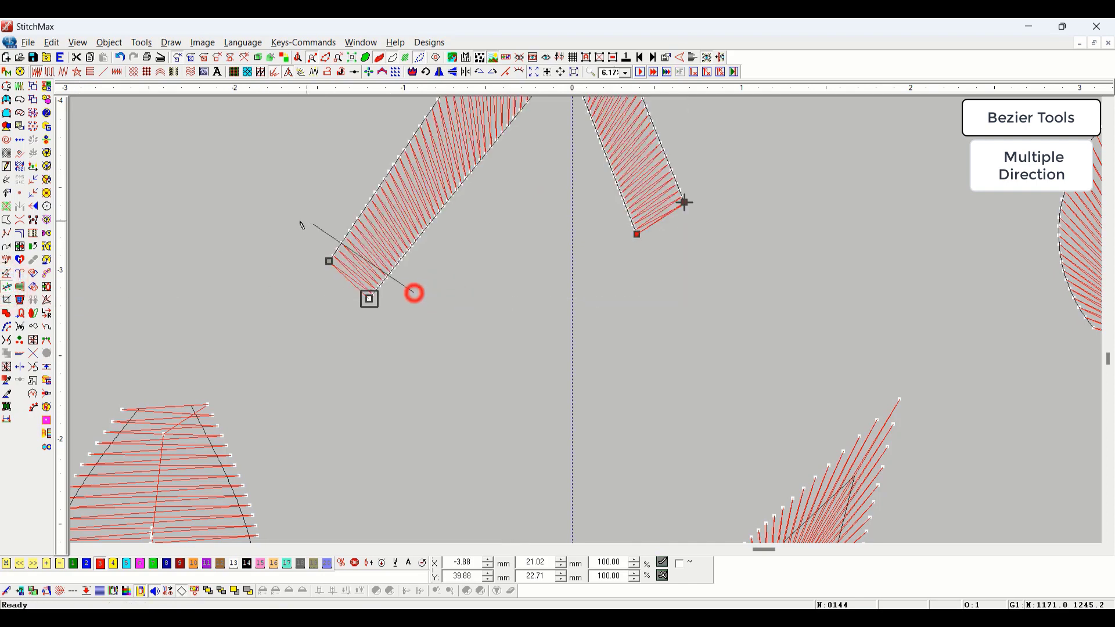
drag(299, 222, 283, 217)
- Add direction lines across the middle of the inverted V's left leg, vertically through its apex and twice across its right leg
scroll(363, 242, up, 3)
scroll(496, 284, down, 1)
drag(518, 329, 427, 205)
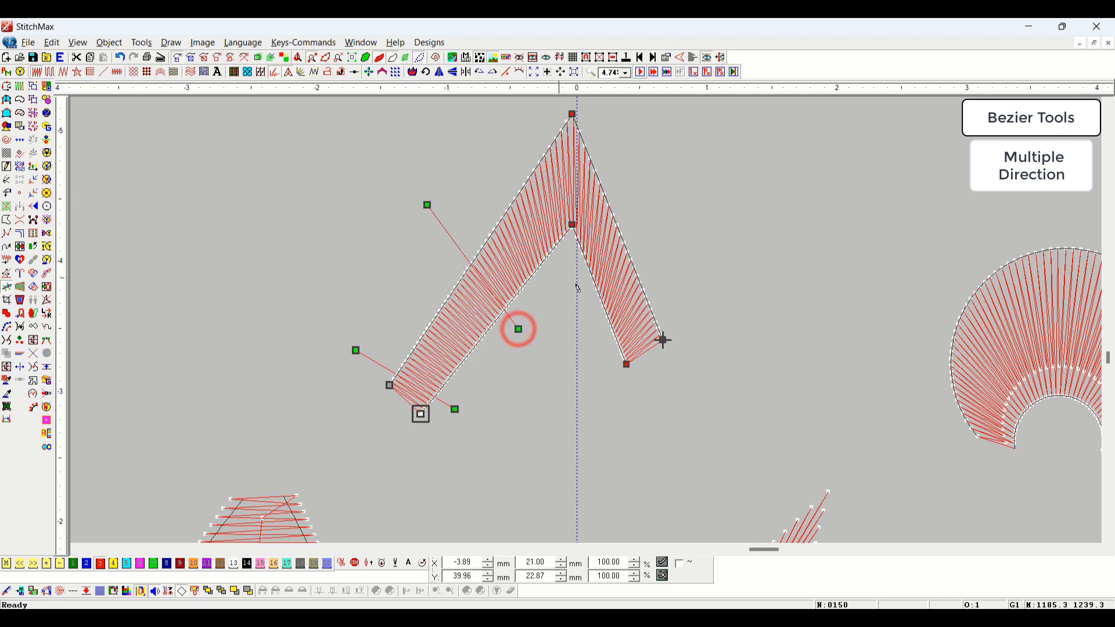
drag(577, 289, 677, 204)
drag(573, 244, 573, 116)
drag(593, 362, 709, 276)
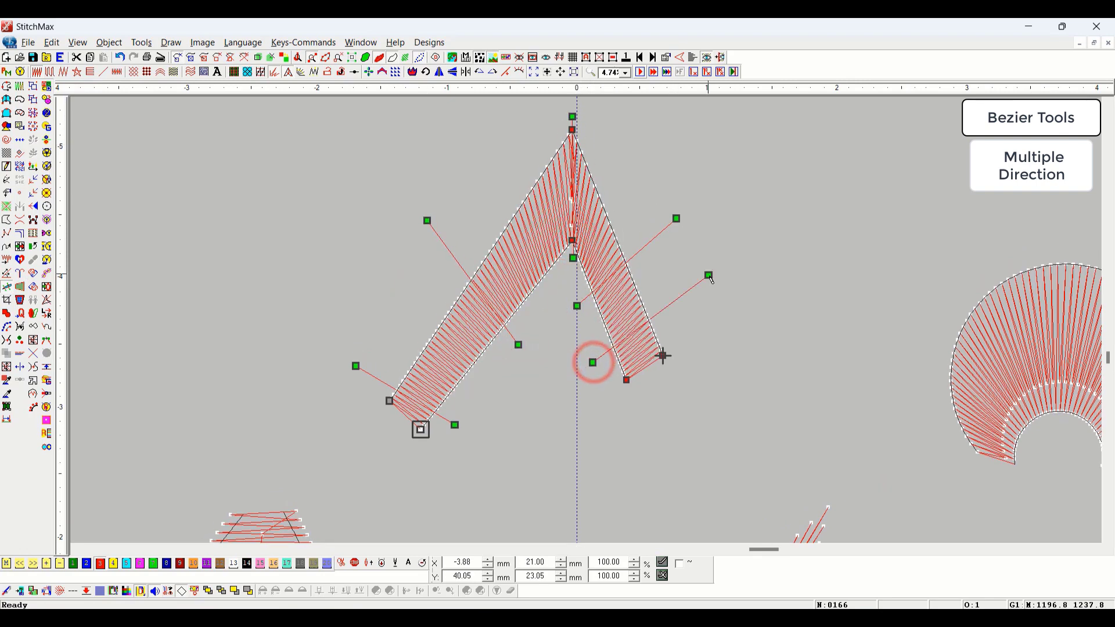
key(Escape)
click(794, 277)
- Try removing the short stitches at the inverted V's apex in the realistic thread view, and undo the change
key(t)
key(z)
drag(515, 137, 687, 359)
click(559, 311)
click(275, 72)
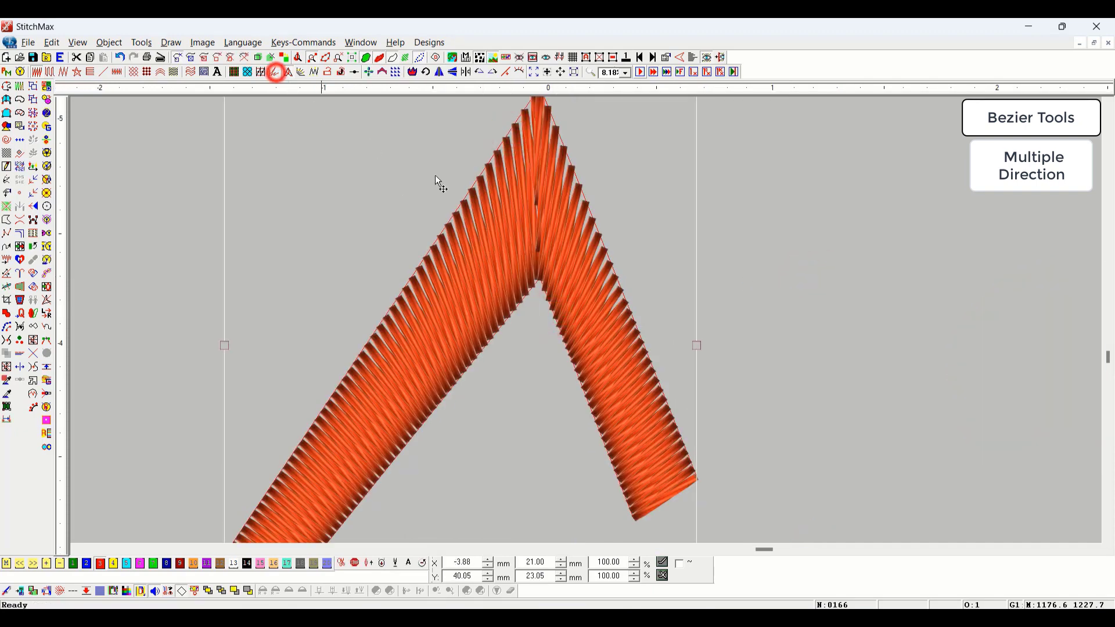
click(288, 72)
scroll(841, 260, down, 2)
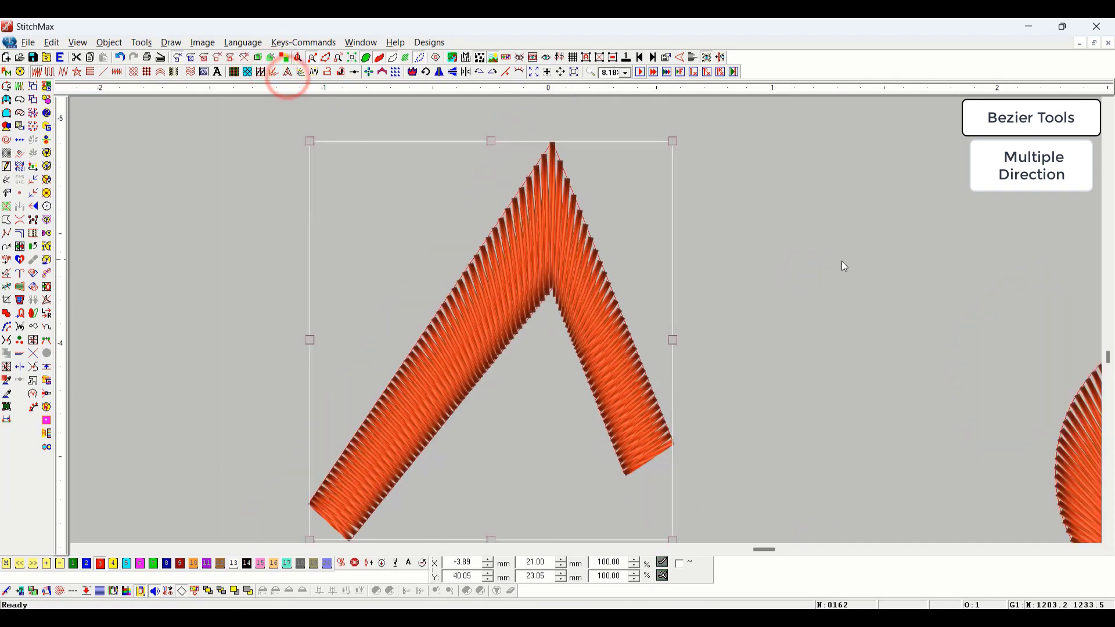
key(ctrl+z)
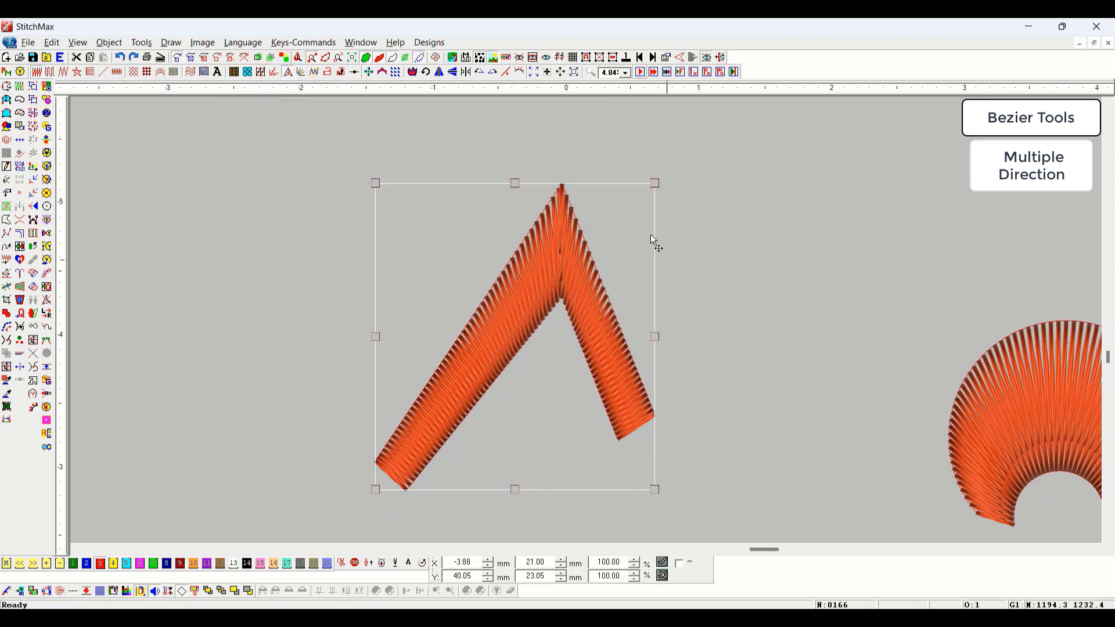
- Return to the plain stitch view and remove the short stitches at the inverted V's apex
key(z)
drag(665, 179, 433, 349)
key(t)
click(976, 280)
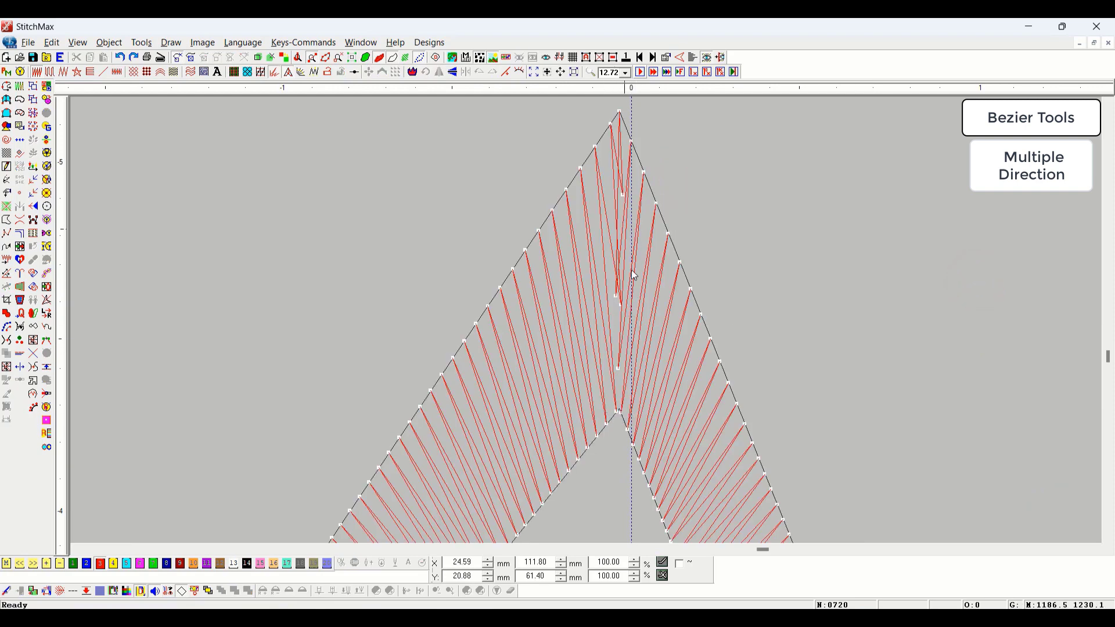
click(643, 332)
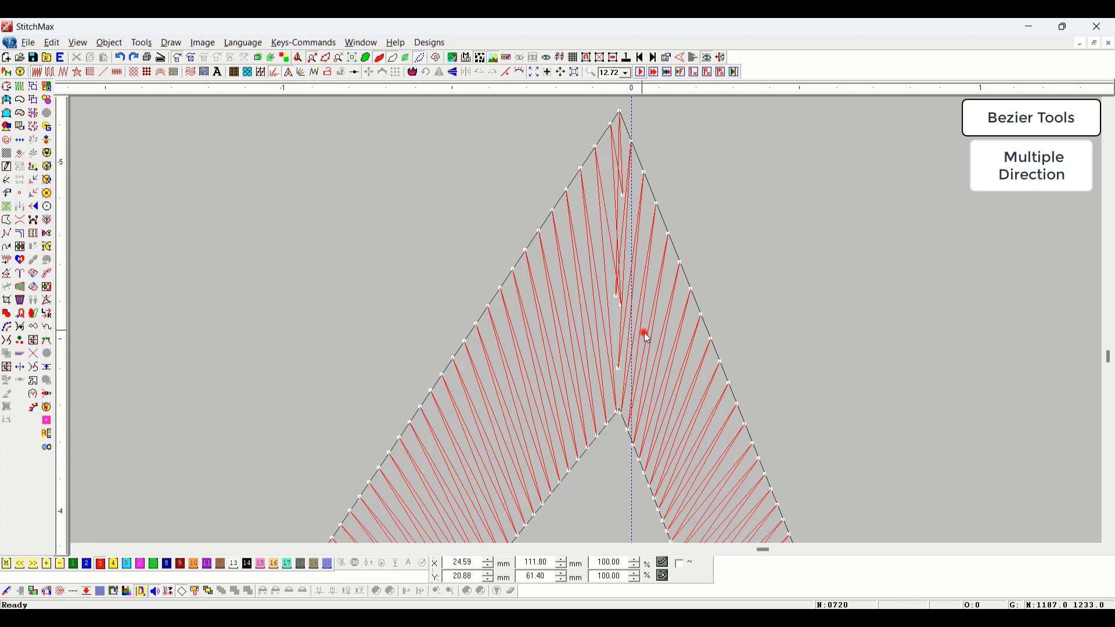
click(289, 73)
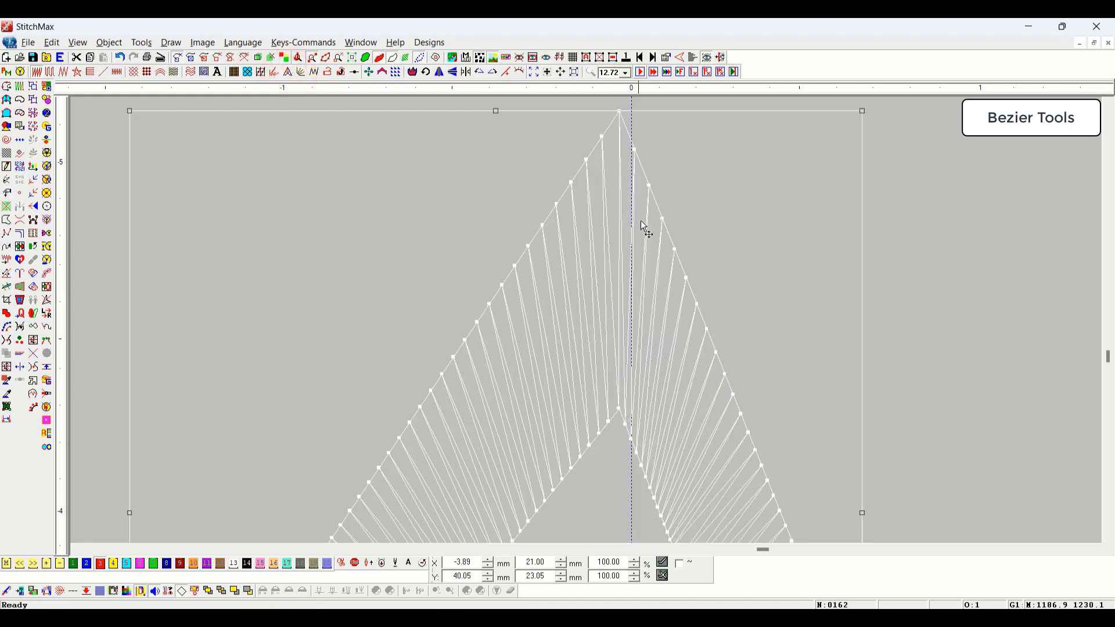